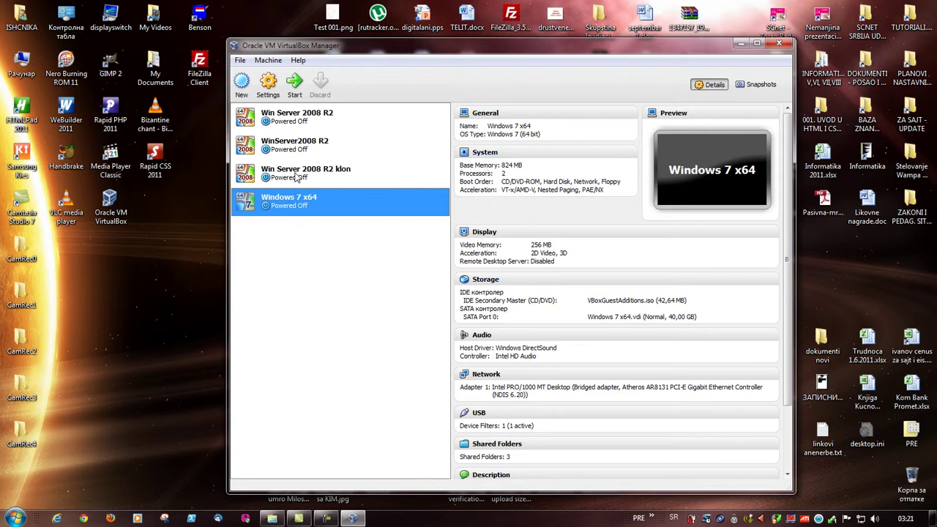
# - Compare the klon and Windows 7 x64 details, ending on klon's 1024 MB, 2-processor summary
pyautogui.click(299, 178)
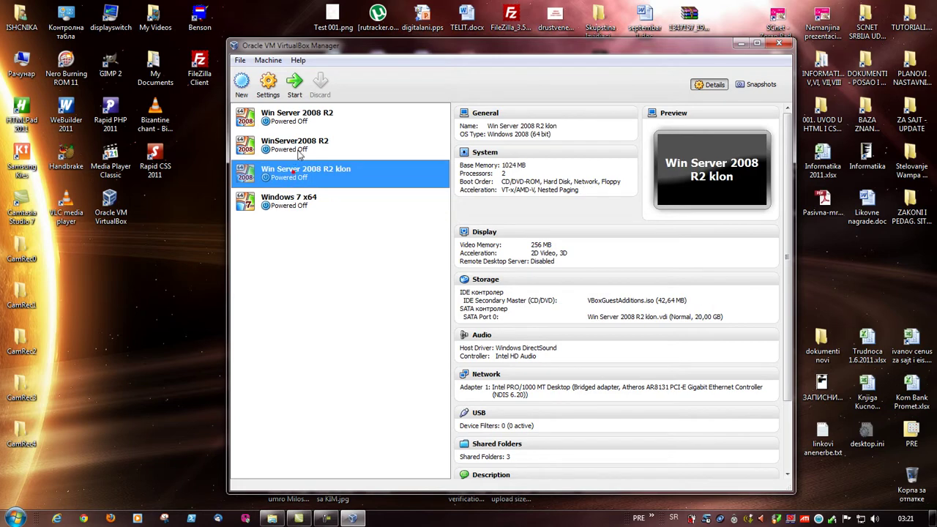
pyautogui.click(301, 205)
pyautogui.click(300, 180)
pyautogui.click(306, 210)
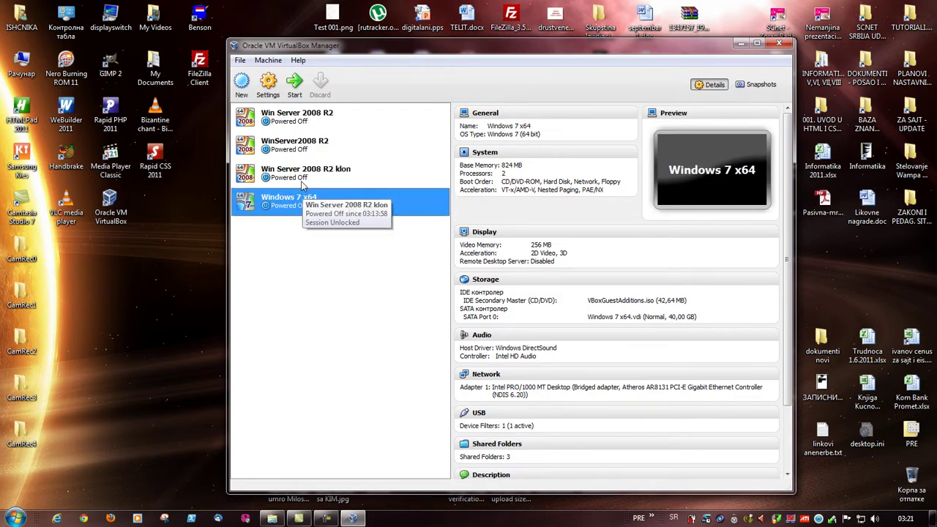
pyautogui.click(304, 181)
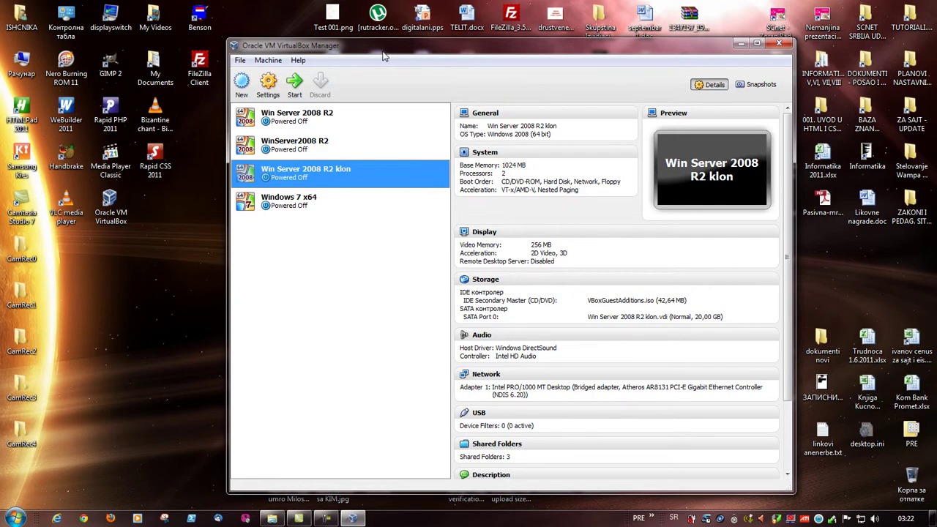
# - Lower the klon machine's base memory to 890 MB in System settings
pyautogui.click(484, 153)
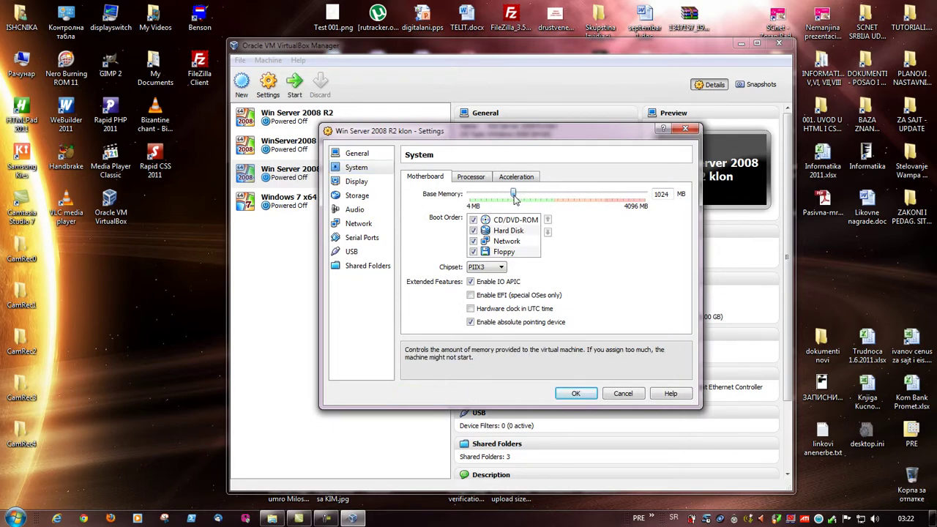
pyautogui.moveTo(518, 192); pyautogui.dragTo(509, 198)
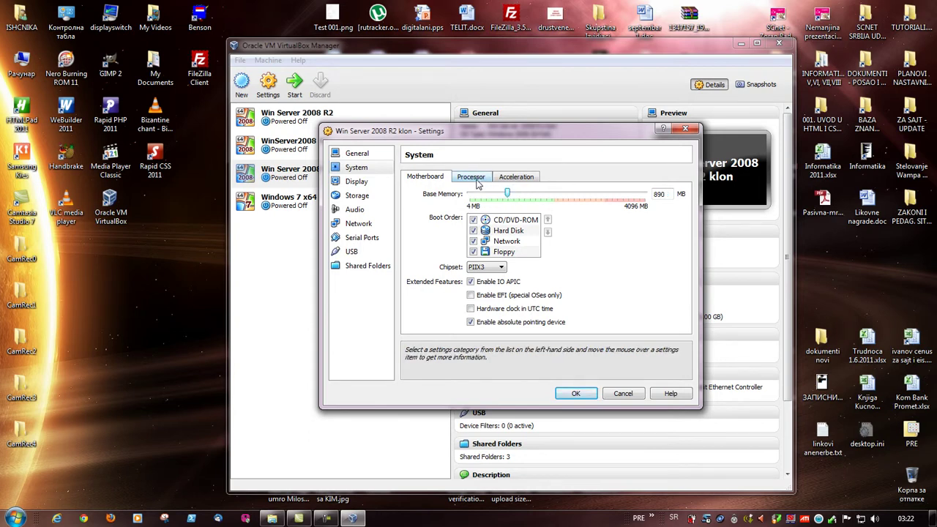
pyautogui.click(477, 182)
pyautogui.click(430, 179)
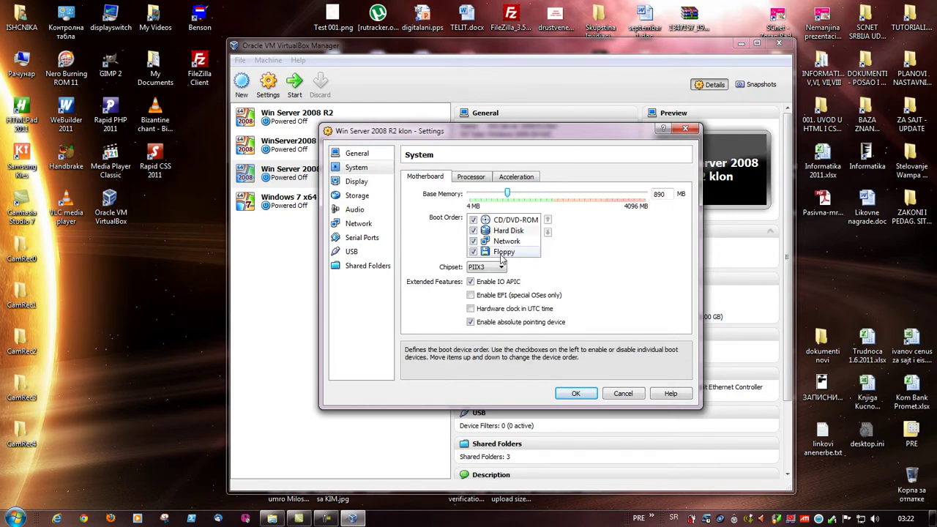
# - Set the klon machine's video memory to 128 MB, then review its Storage disk and Audio settings
pyautogui.click(364, 185)
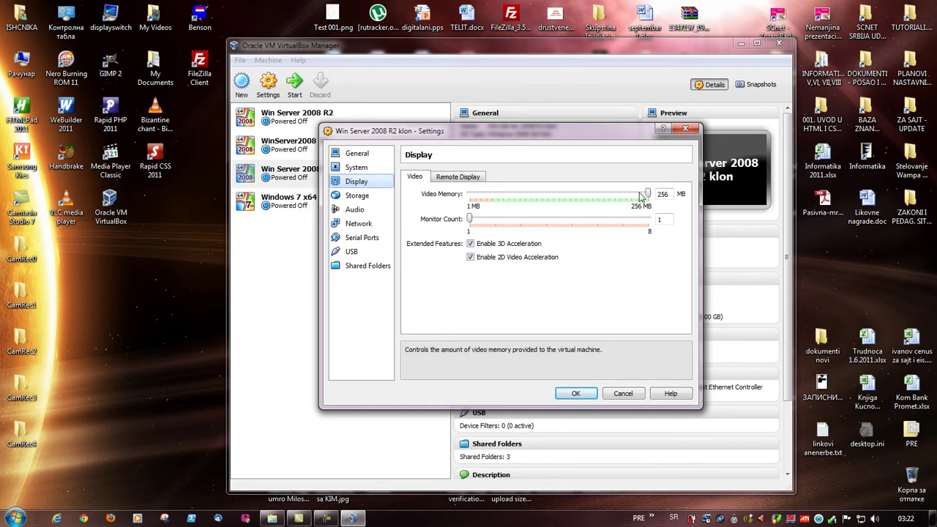
pyautogui.moveTo(648, 195); pyautogui.dragTo(560, 199)
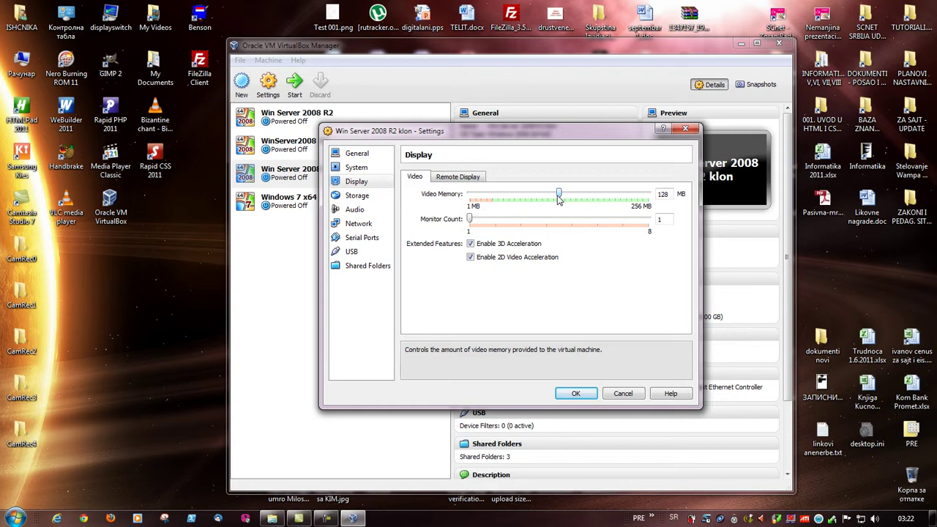
pyautogui.click(356, 195)
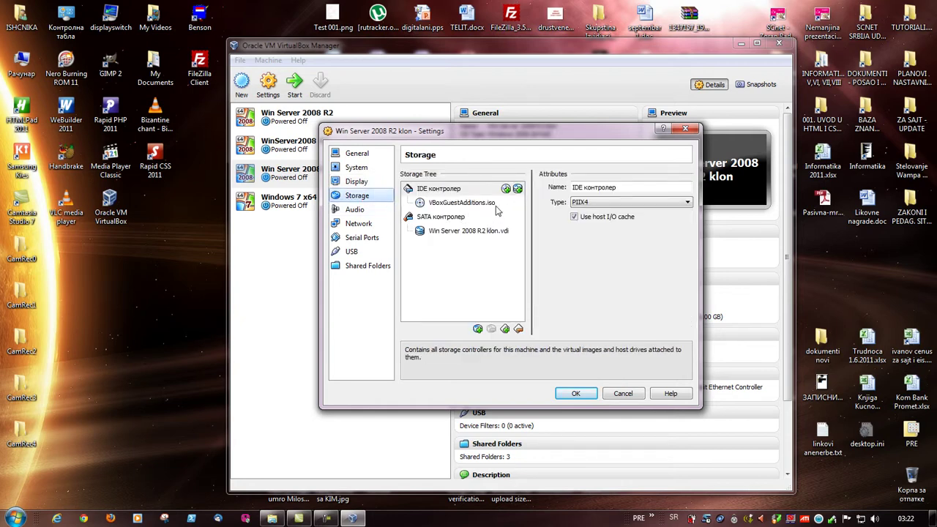
pyautogui.click(464, 233)
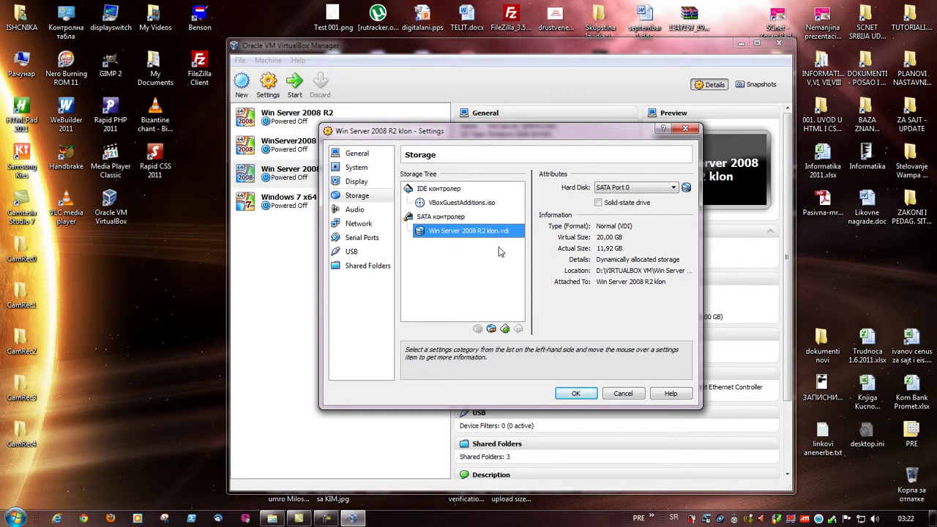
pyautogui.click(364, 211)
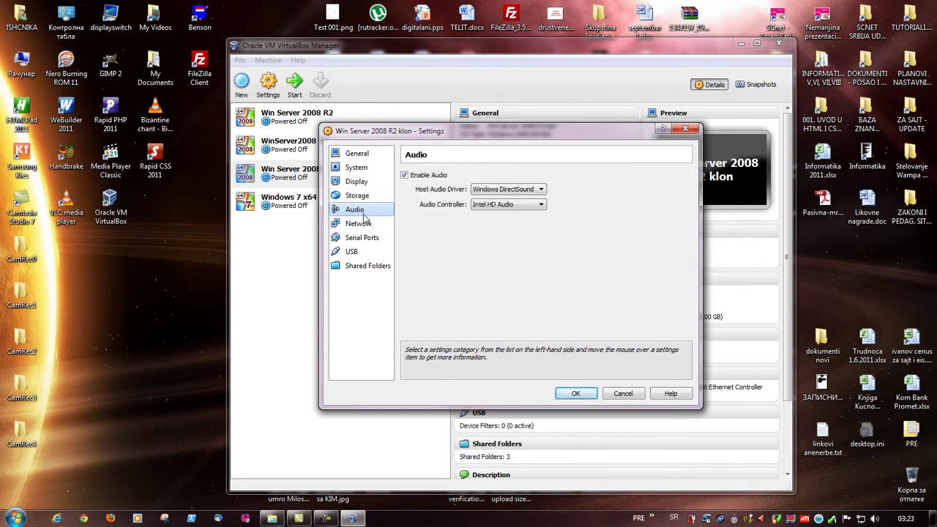
# - Keep Adapter 1 bridged to the Atheros controller and browse Serial Ports, USB and Shared Folders
pyautogui.click(365, 224)
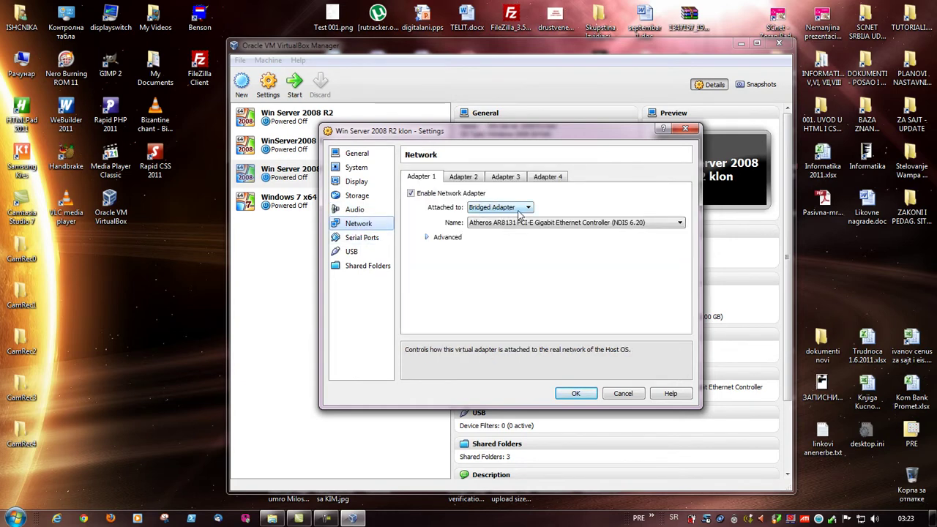
pyautogui.click(628, 223)
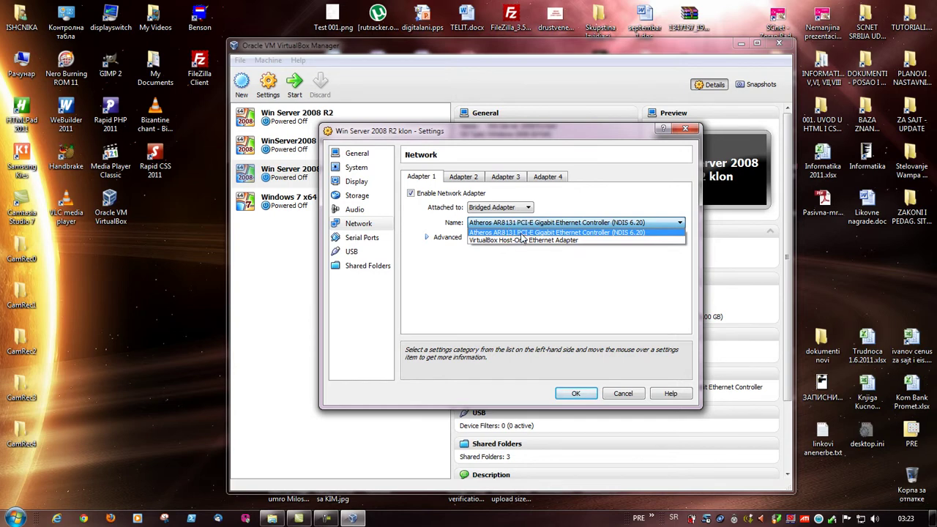
pyautogui.click(521, 234)
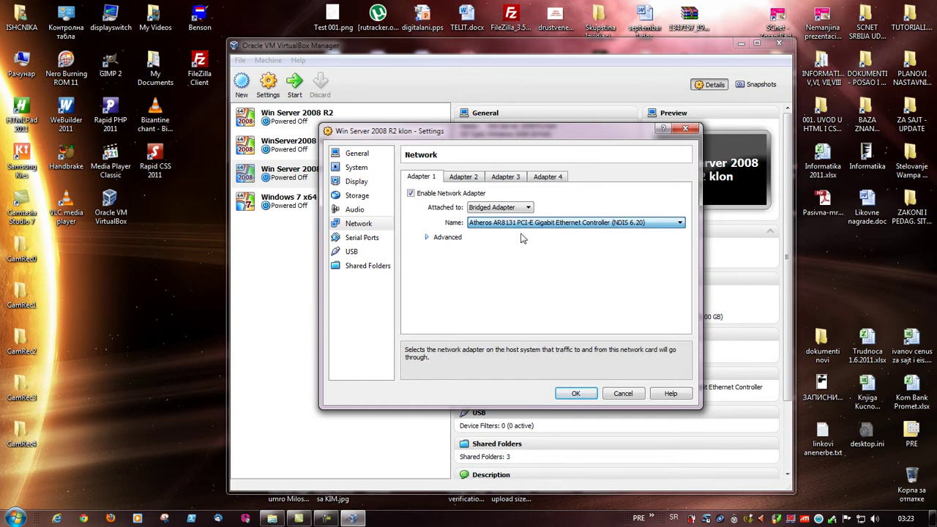
pyautogui.click(361, 241)
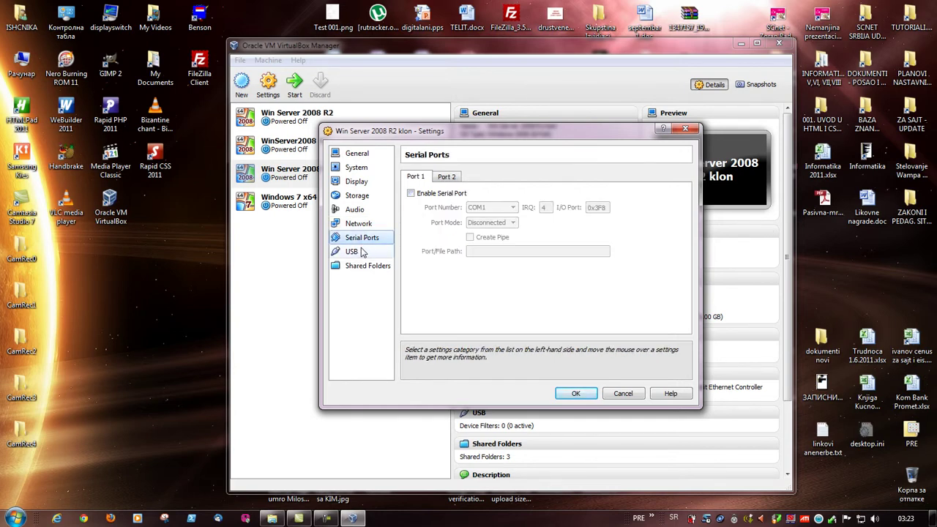
pyautogui.click(360, 252)
pyautogui.click(359, 264)
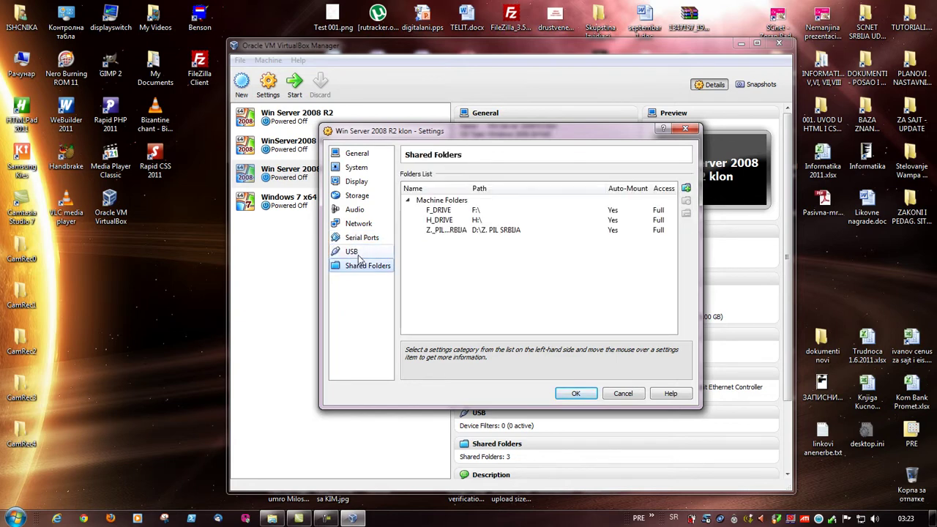
pyautogui.click(370, 254)
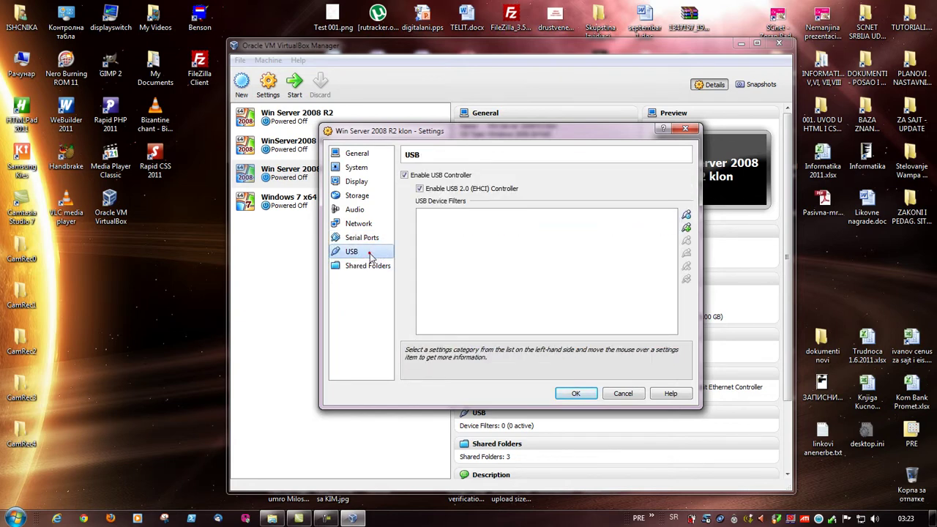
pyautogui.click(366, 225)
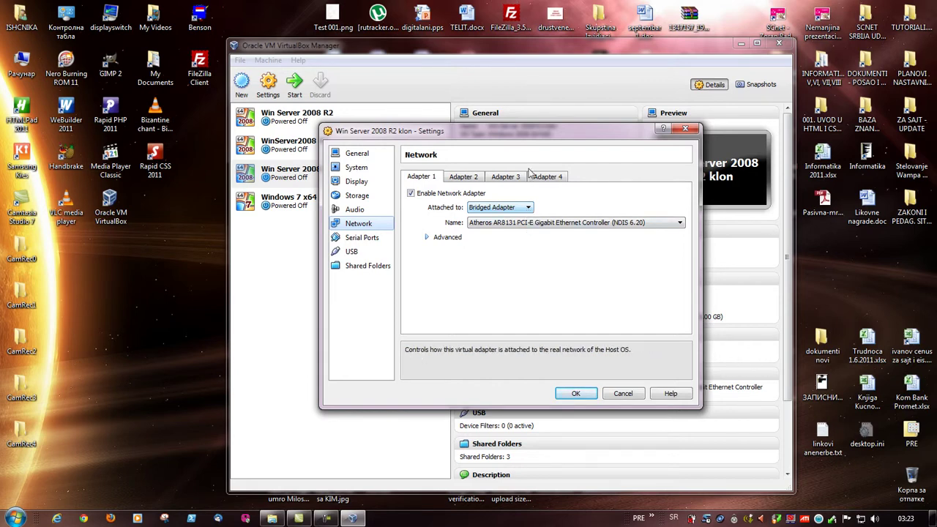
# - Reconfirm the Bridged Adapter attachment and bring up the host's network status menu
pyautogui.moveTo(531, 137); pyautogui.dragTo(628, 112)
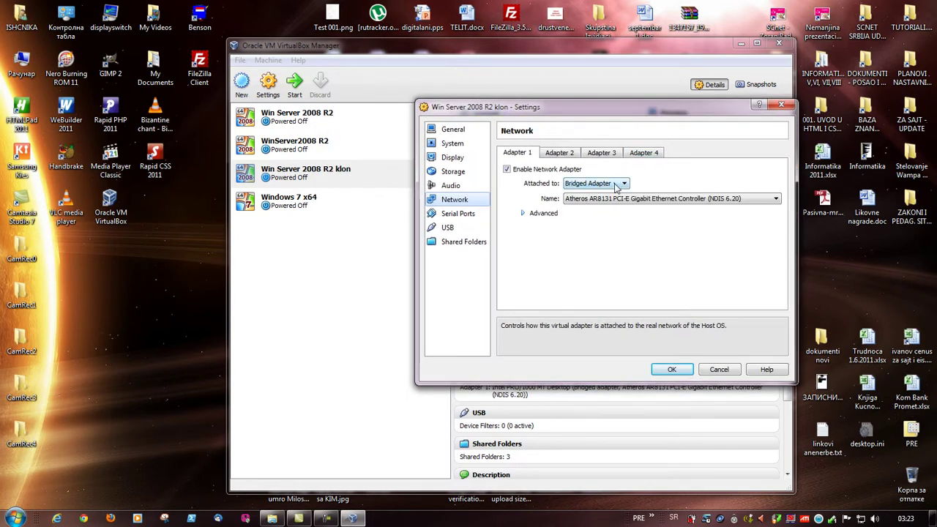
pyautogui.click(617, 183)
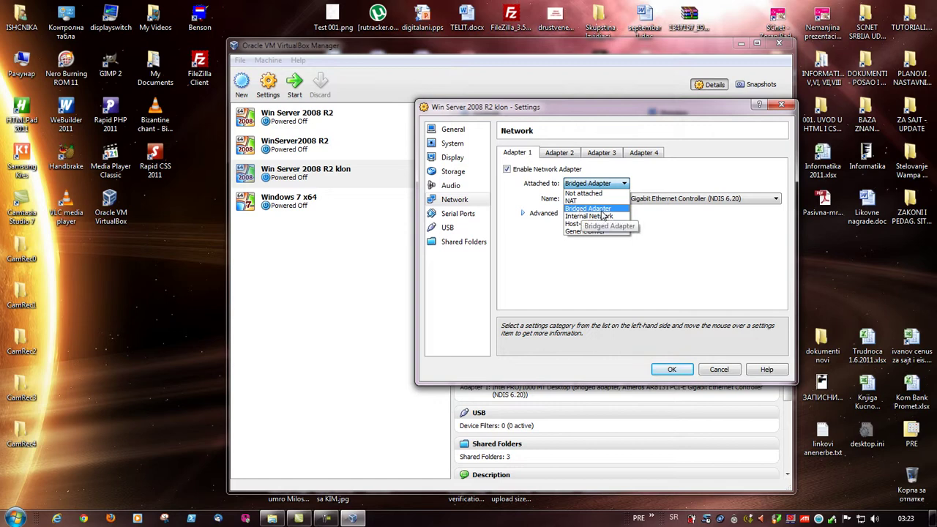
pyautogui.click(599, 210)
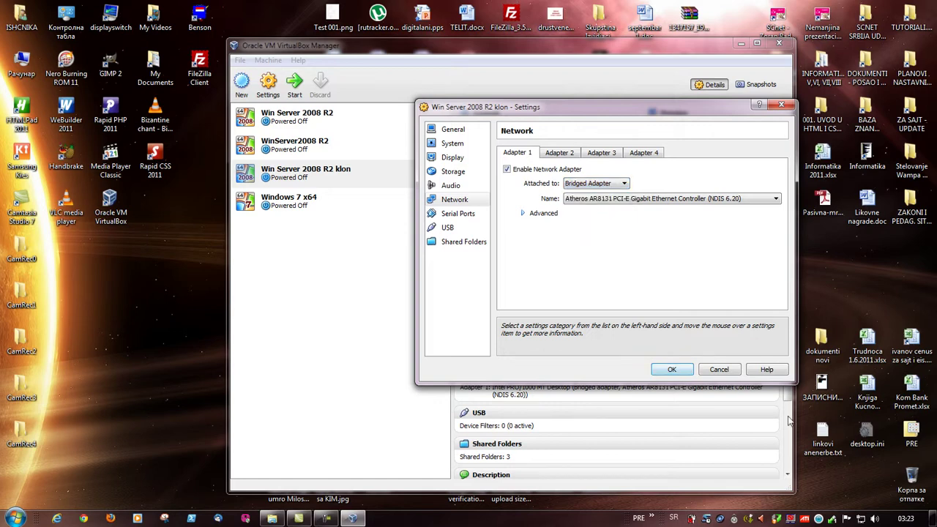
pyautogui.rightClick(861, 519)
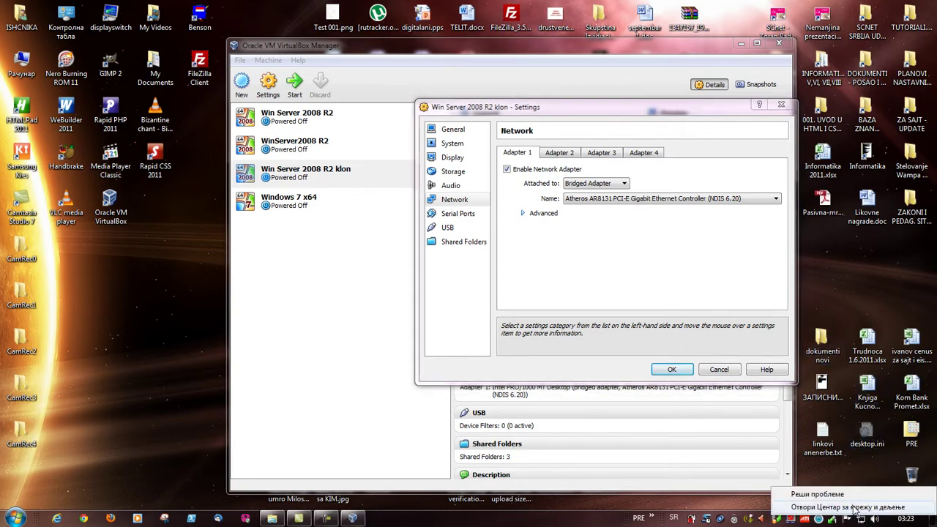
# - Open the host's Local Area Connection properties, toggling the VirtualBox Bridged Networking Driver off and on
pyautogui.click(856, 507)
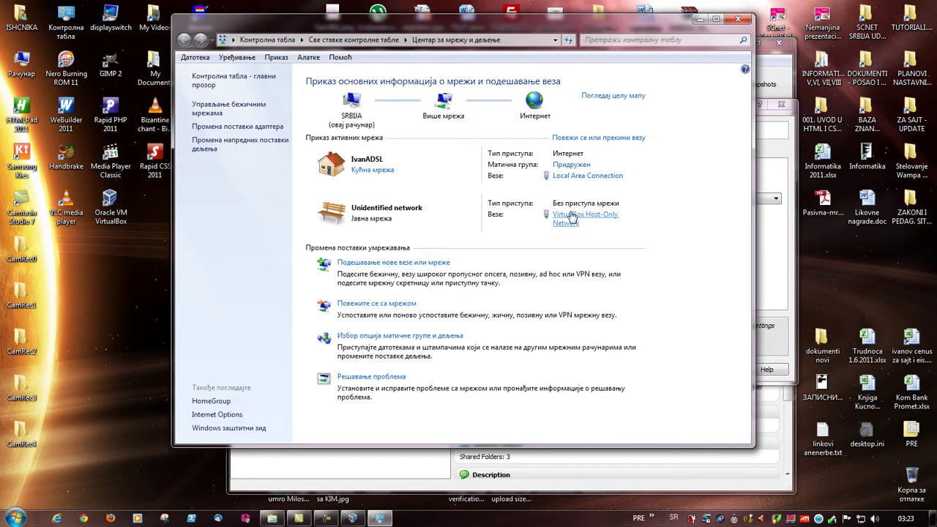
pyautogui.click(585, 176)
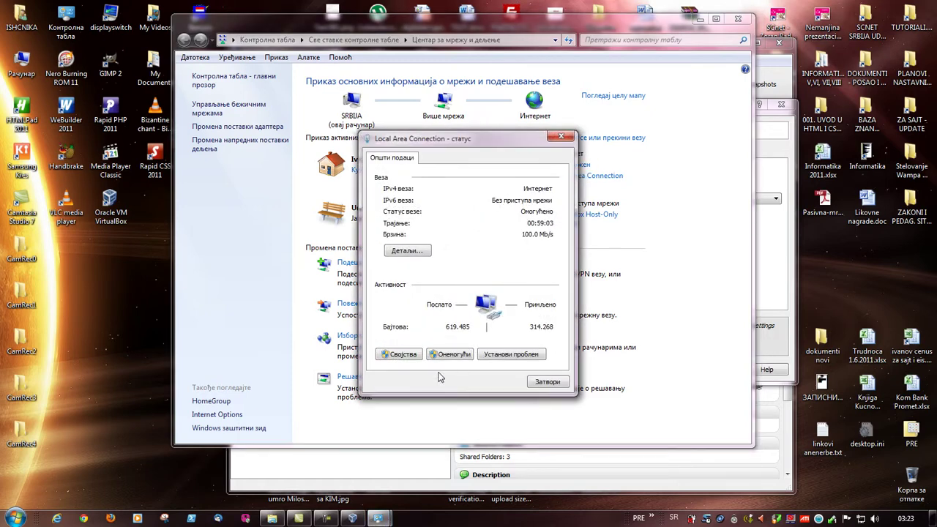
pyautogui.click(404, 356)
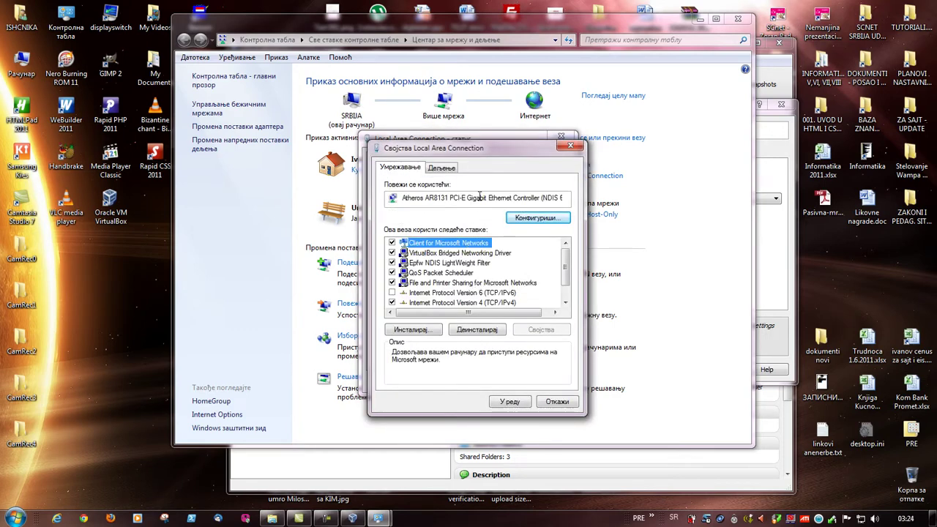
pyautogui.moveTo(489, 153); pyautogui.dragTo(423, 81)
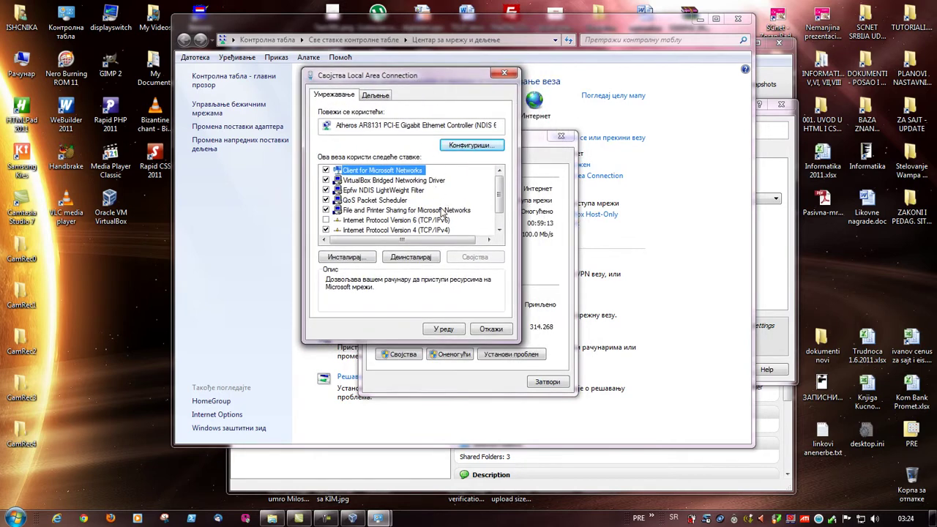
pyautogui.click(326, 181)
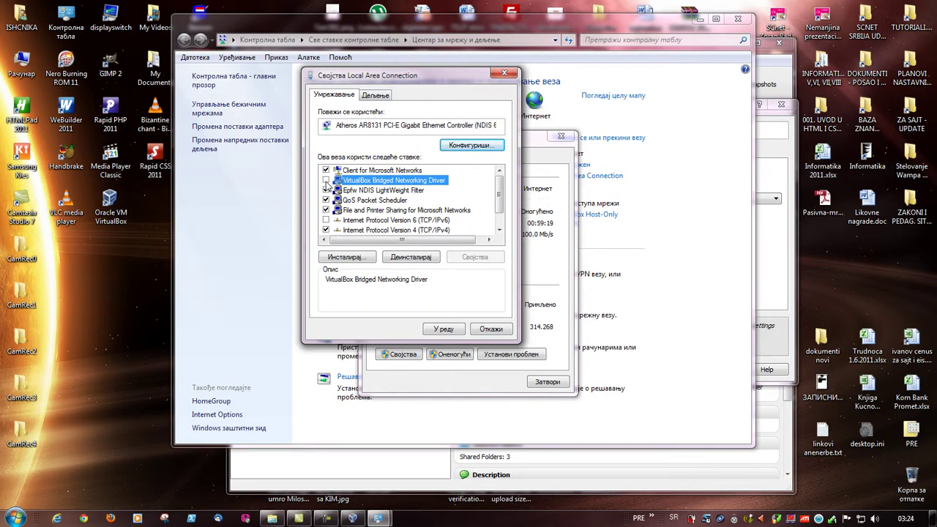
pyautogui.click(325, 180)
pyautogui.moveTo(447, 81); pyautogui.dragTo(260, 128)
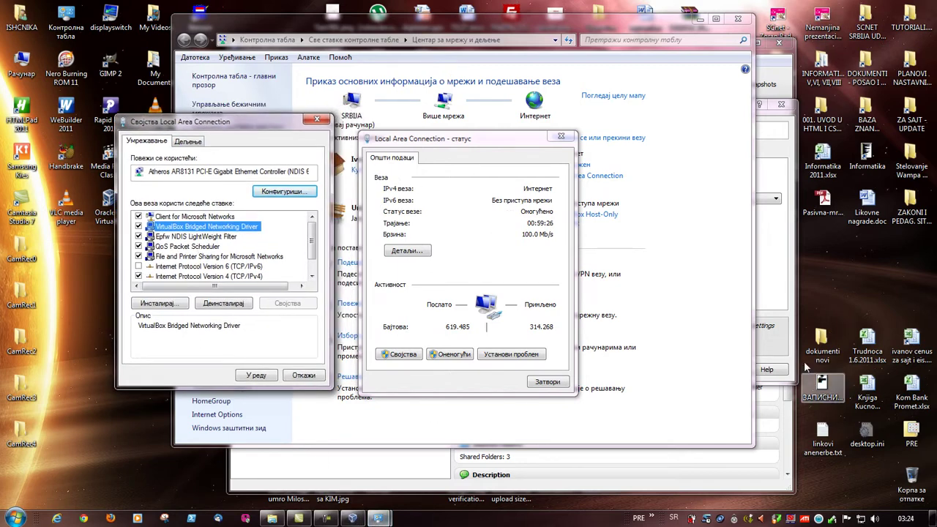
# - View the static IPv4 192.168.1.113 with gateway 192.168.1.1, then close all network windows
pyautogui.moveTo(352, 519)
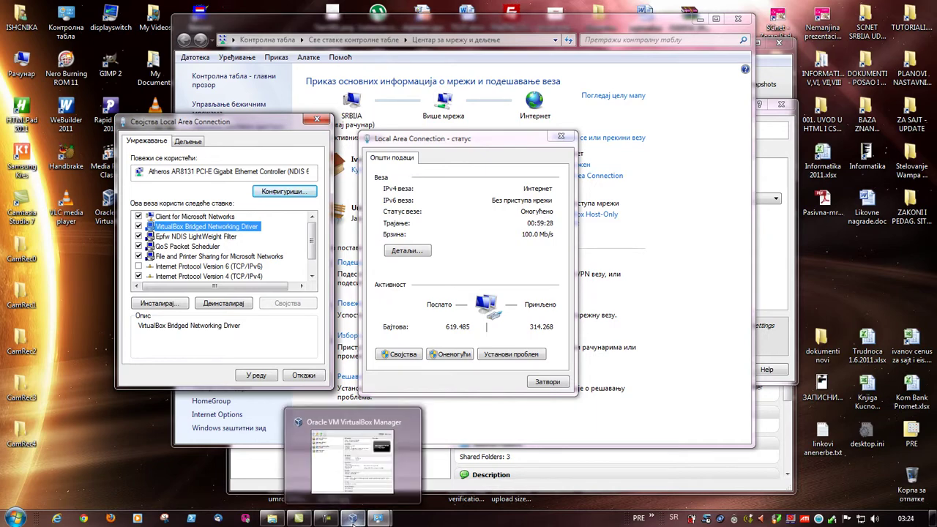
pyautogui.moveTo(268, 125); pyautogui.dragTo(604, 93)
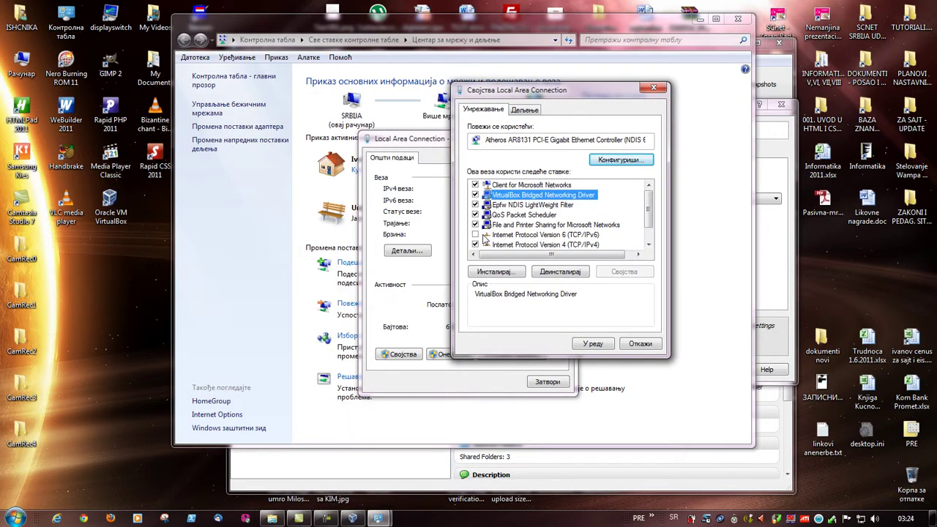
pyautogui.scroll(-1, 557, 220)
pyautogui.click(578, 225)
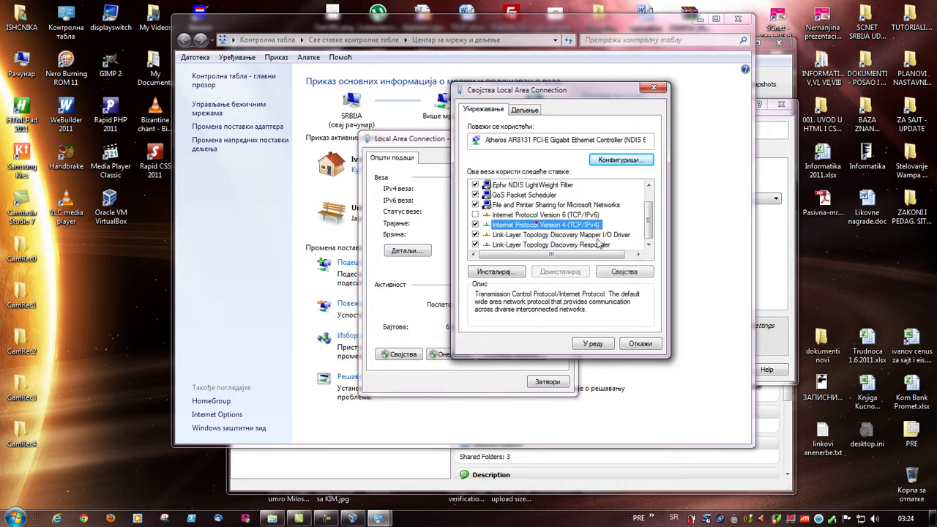
pyautogui.click(629, 272)
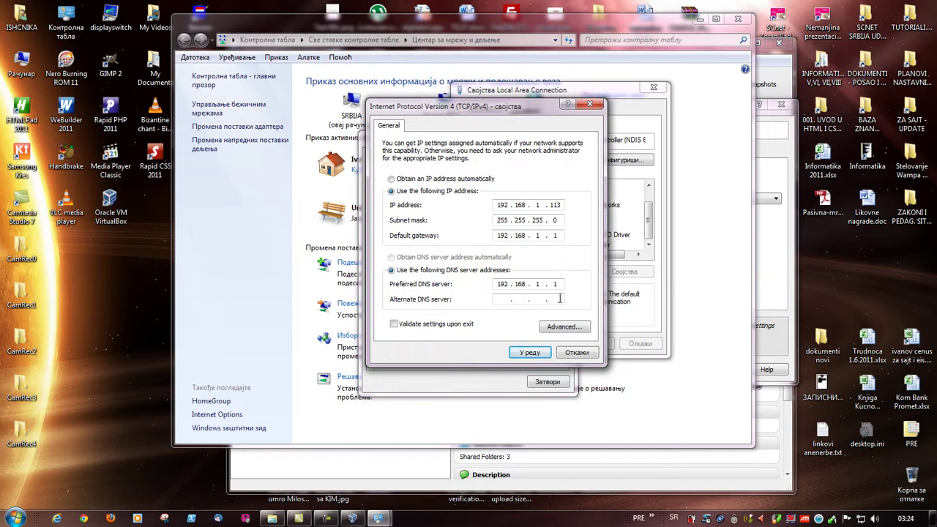
pyautogui.click(529, 354)
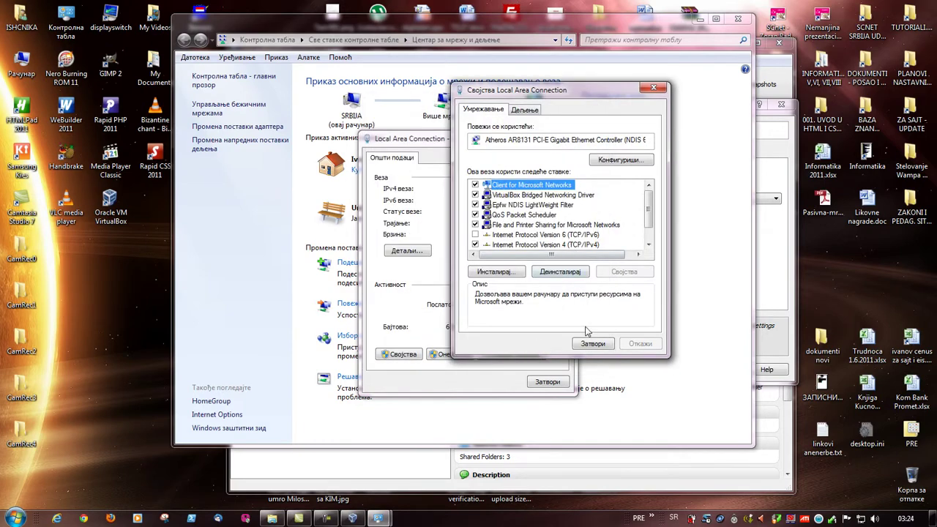
pyautogui.click(589, 343)
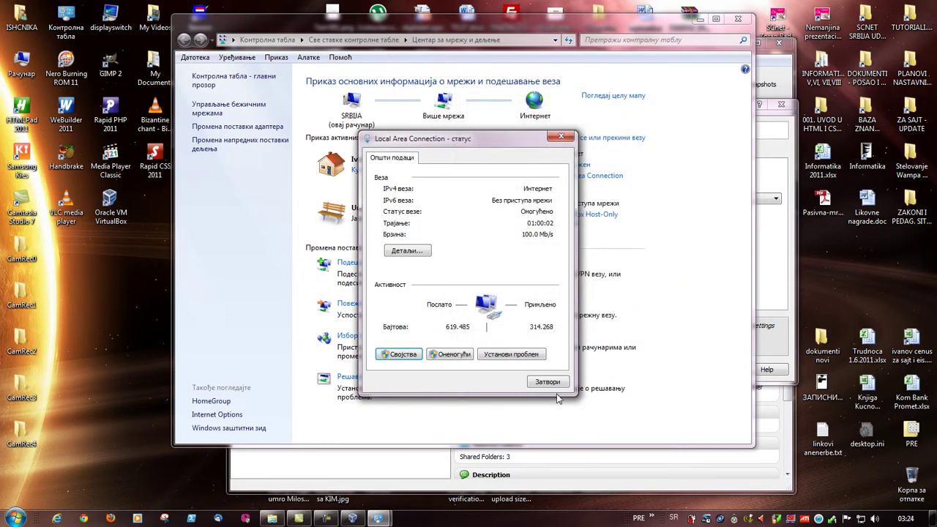
pyautogui.click(555, 381)
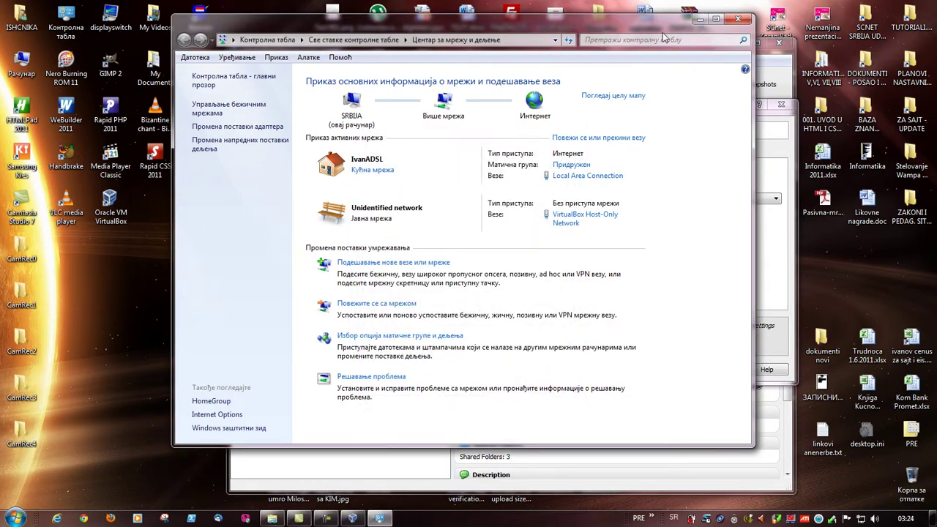
pyautogui.click(700, 18)
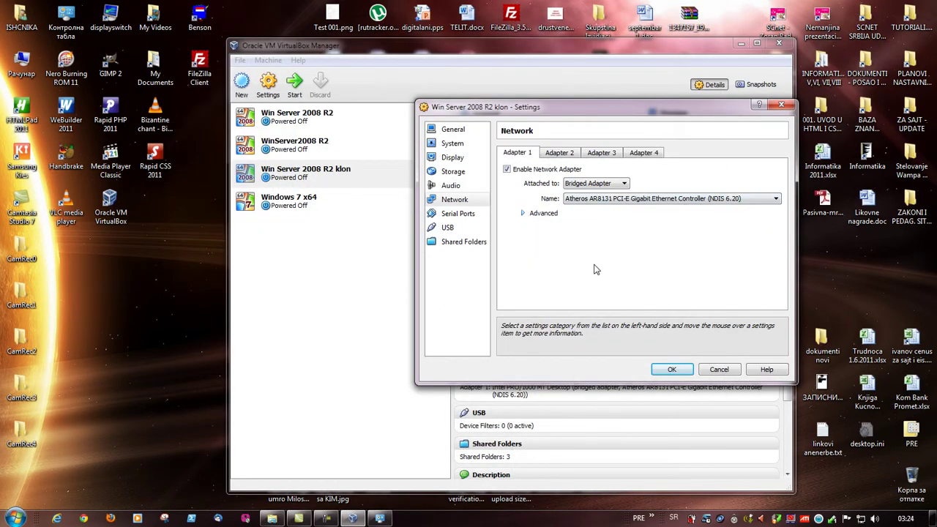
# - Save the klon settings and set the Windows 7 x64 VM to 1 CPU
pyautogui.click(680, 370)
pyautogui.click(308, 212)
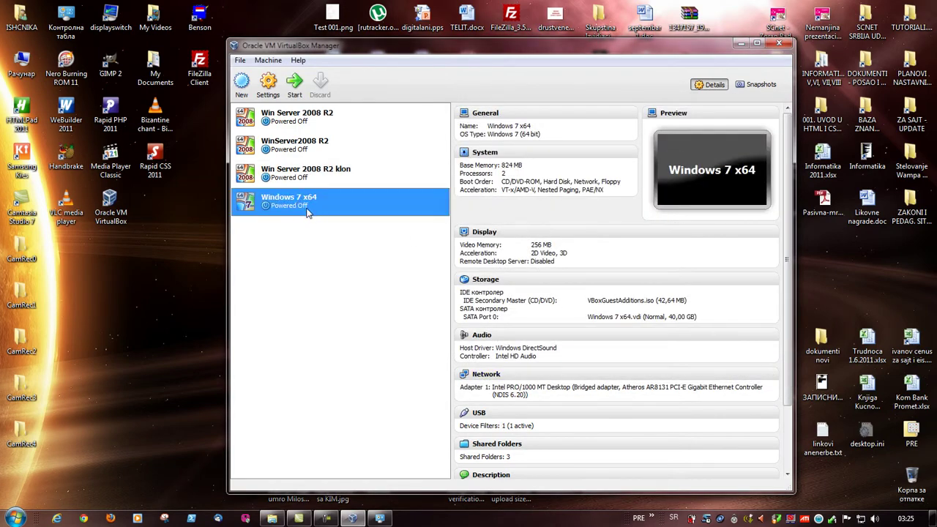
pyautogui.click(485, 152)
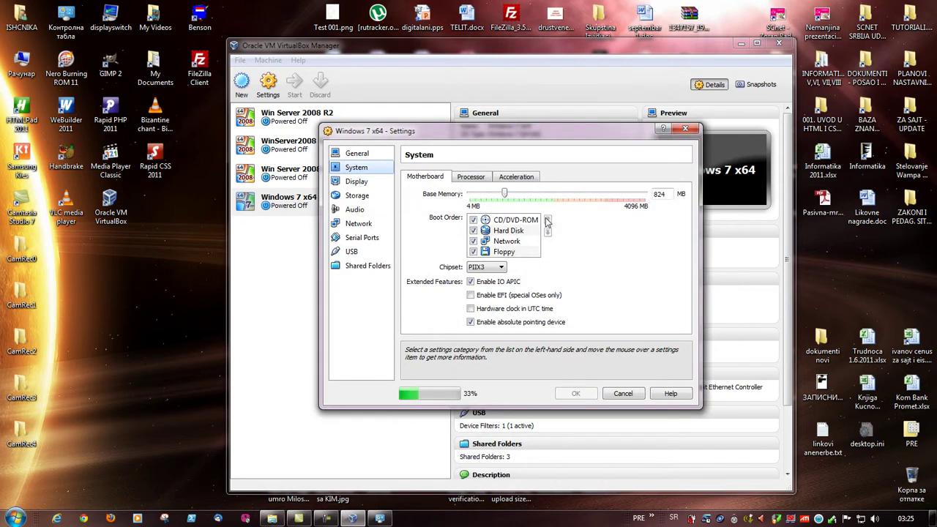
pyautogui.click(472, 178)
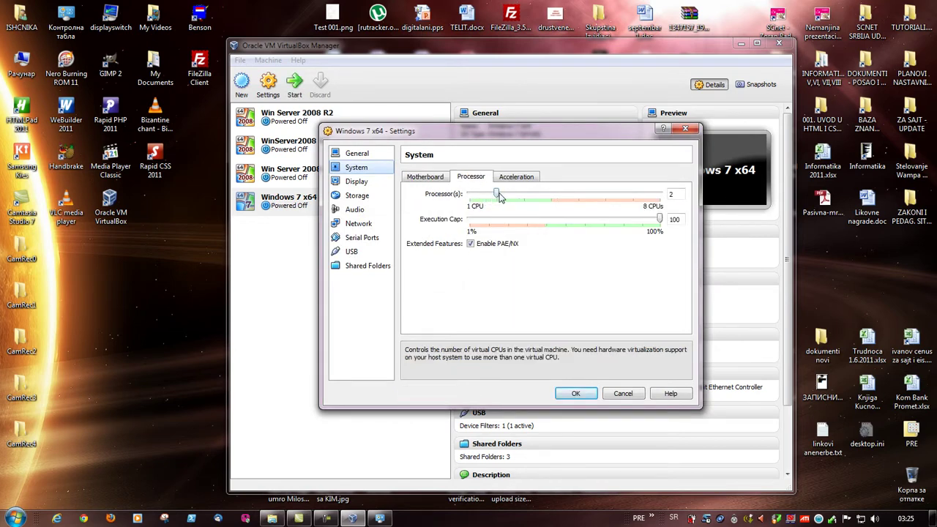
pyautogui.click(490, 194)
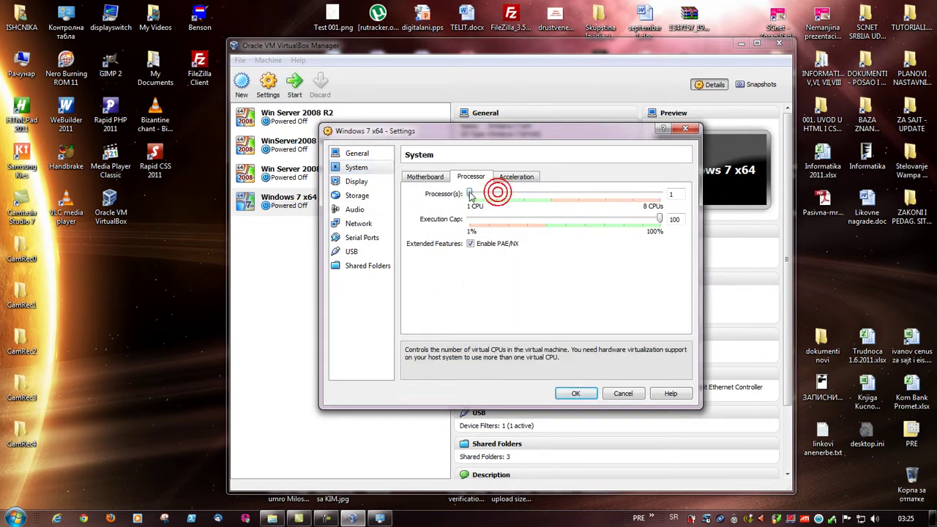
pyautogui.click(425, 178)
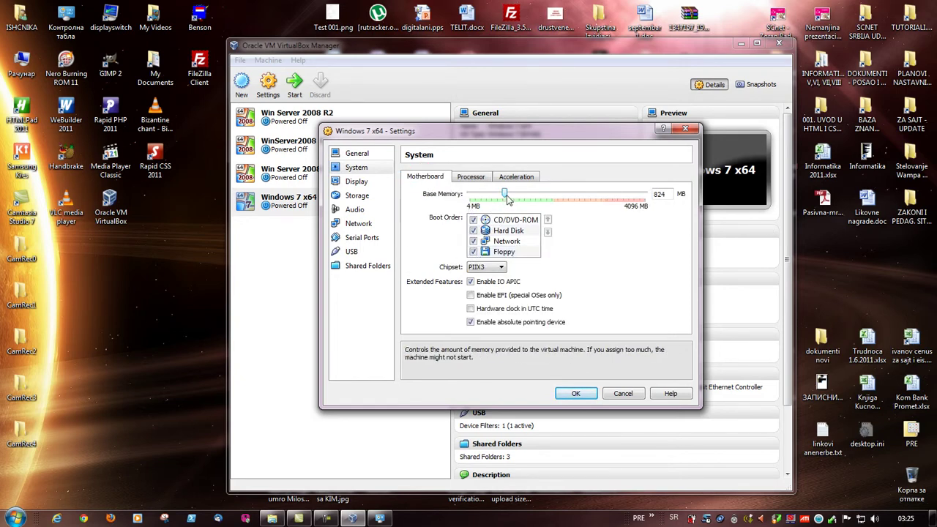
# - Set Windows 7 x64 base memory to 740 MB and video memory to 128 MB
pyautogui.moveTo(506, 196); pyautogui.dragTo(502, 198)
pyautogui.click(359, 182)
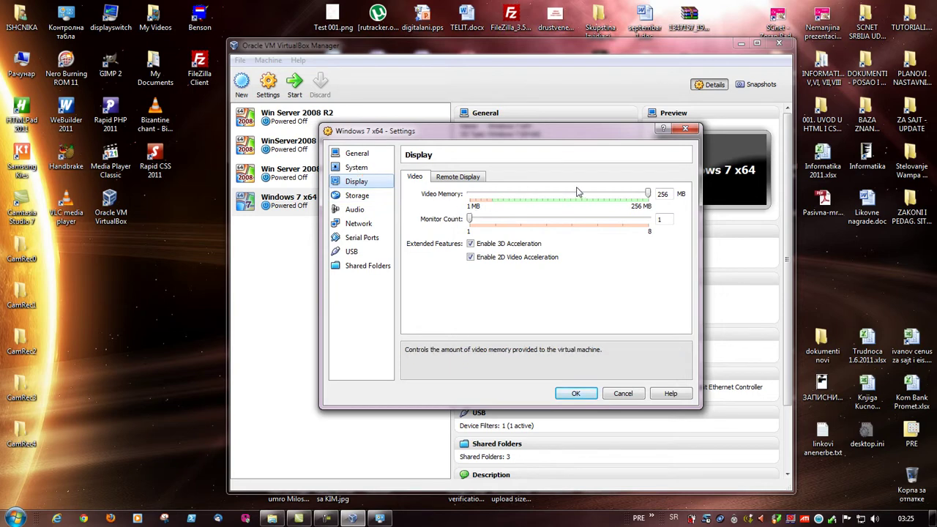
pyautogui.moveTo(648, 194); pyautogui.dragTo(560, 200)
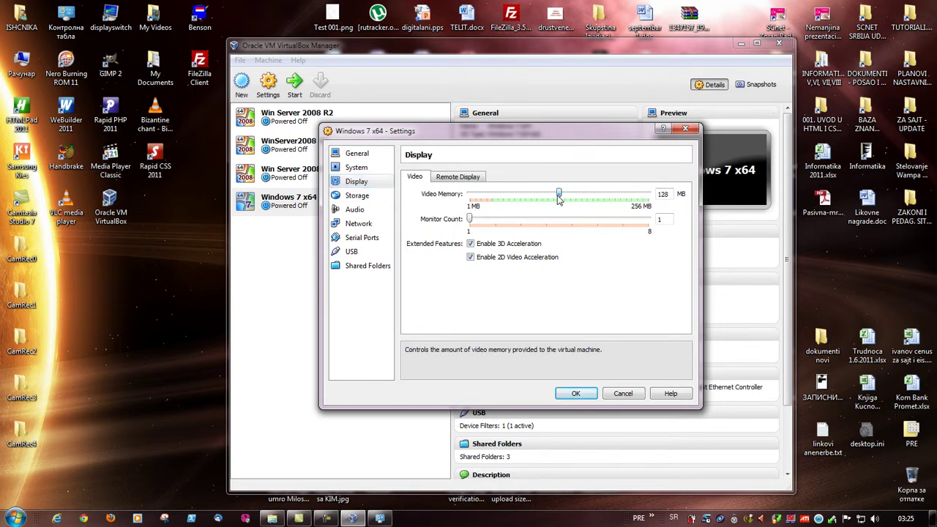
pyautogui.click(354, 196)
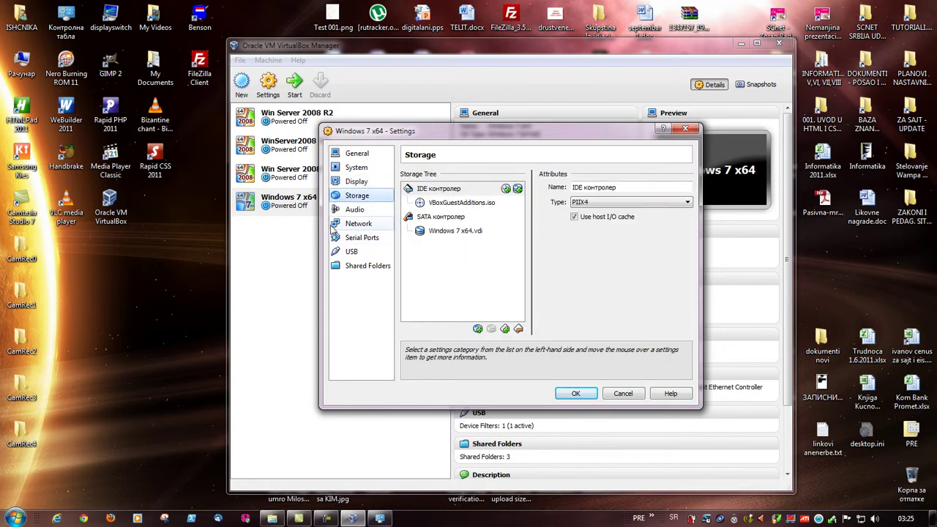
pyautogui.click(338, 211)
pyautogui.click(342, 225)
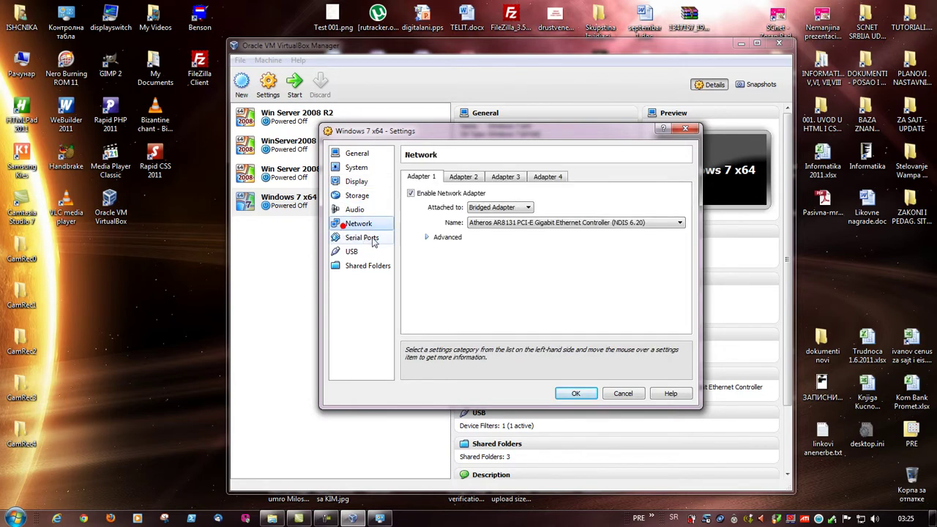
# - Keep Windows 7's Adapter 1 as Bridged Adapter with Intel PRO/1000 MT Desktop type
pyautogui.click(522, 209)
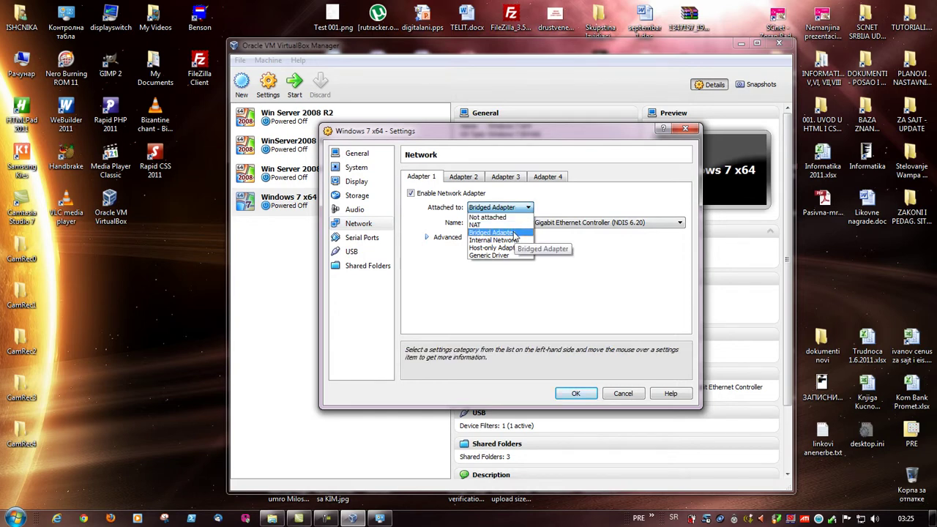
pyautogui.click(513, 233)
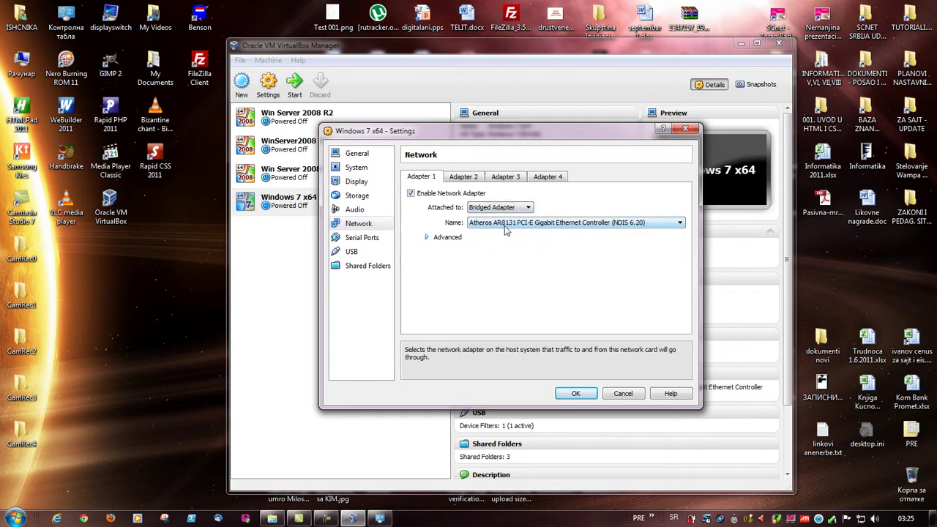
pyautogui.click(448, 237)
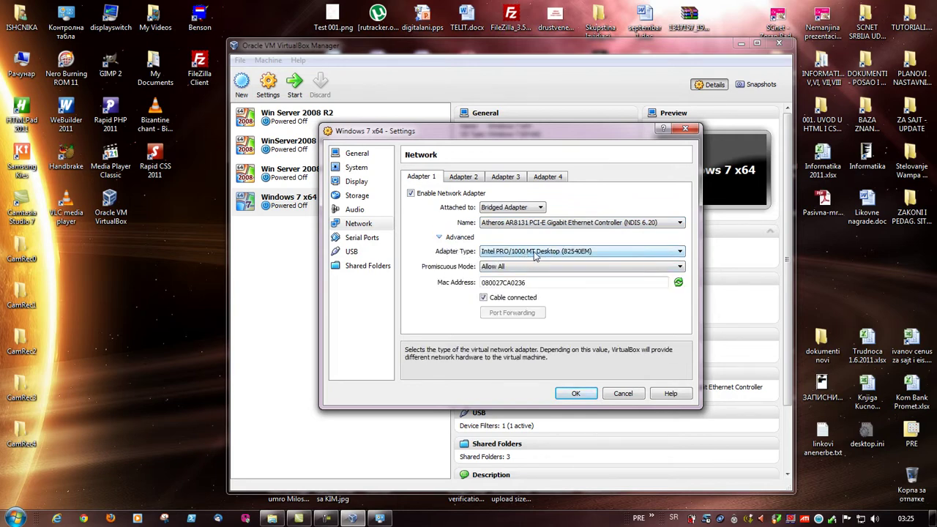
pyautogui.click(597, 256)
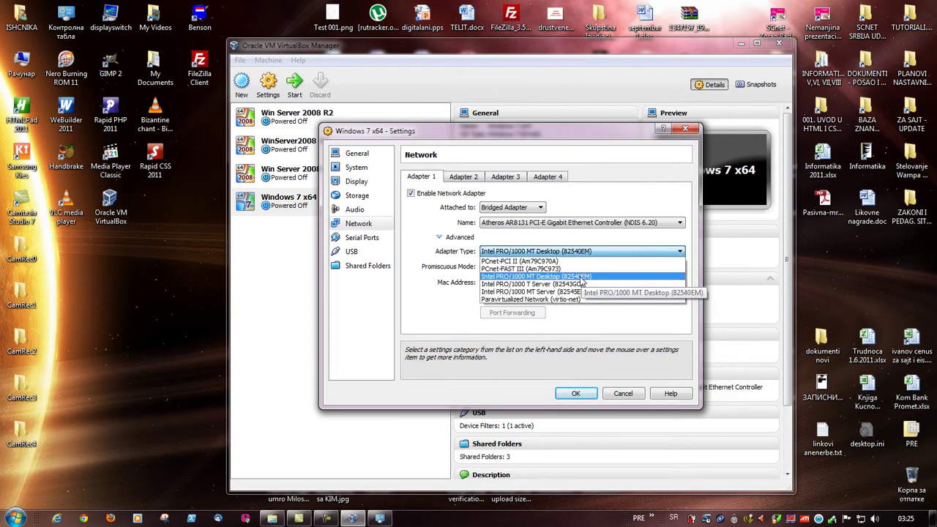
pyautogui.click(580, 277)
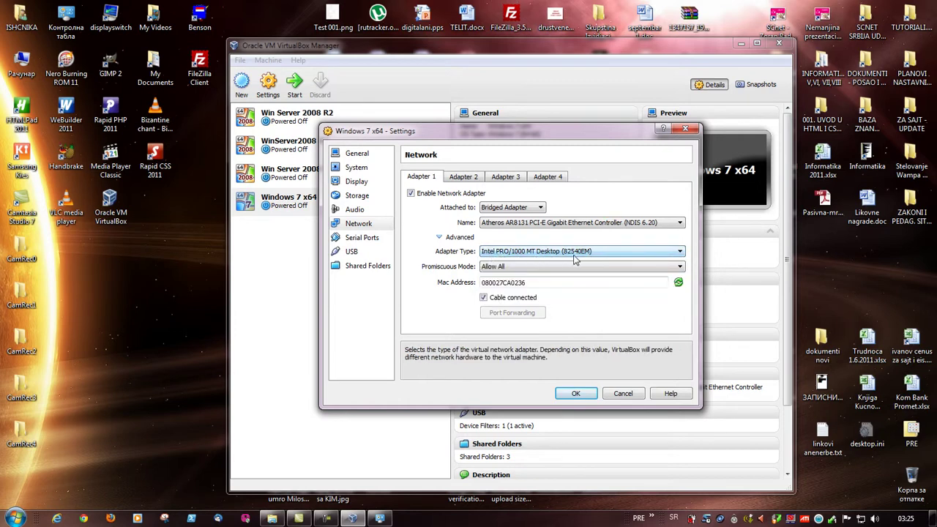
pyautogui.click(576, 255)
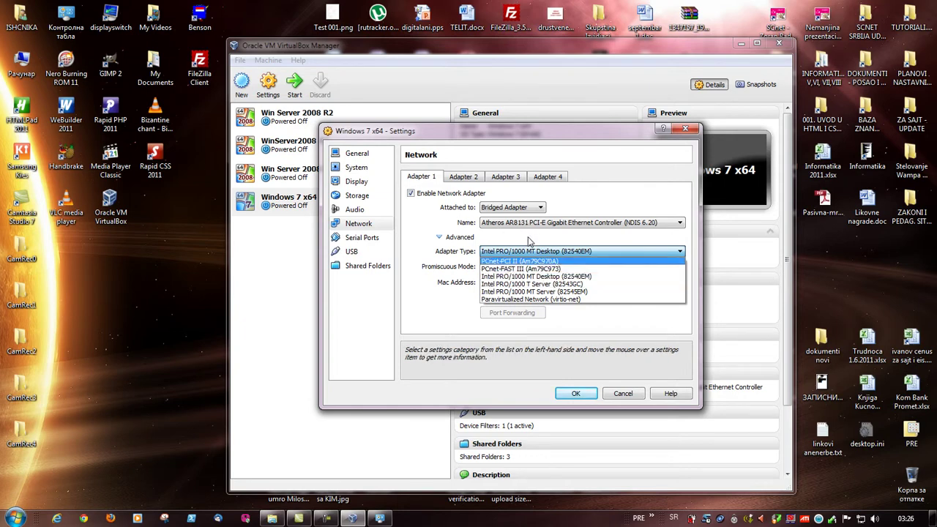
pyautogui.click(538, 276)
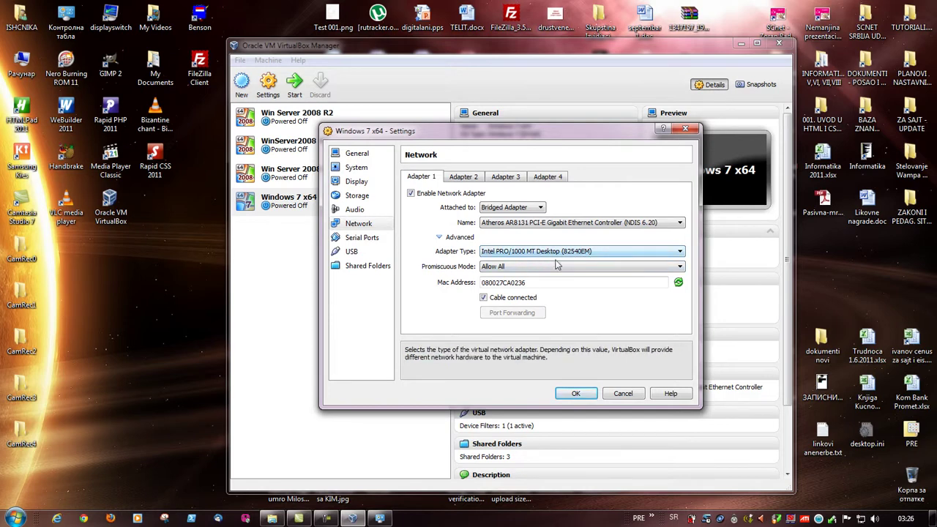
# - Keep promiscuous mode at Allow All, review USB and Shared Folders, and accept the settings
pyautogui.click(511, 268)
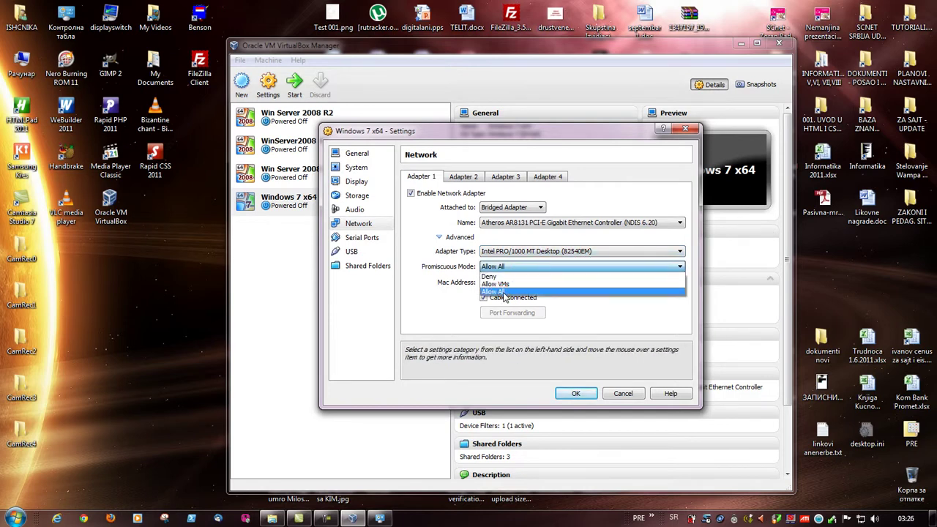
pyautogui.click(503, 293)
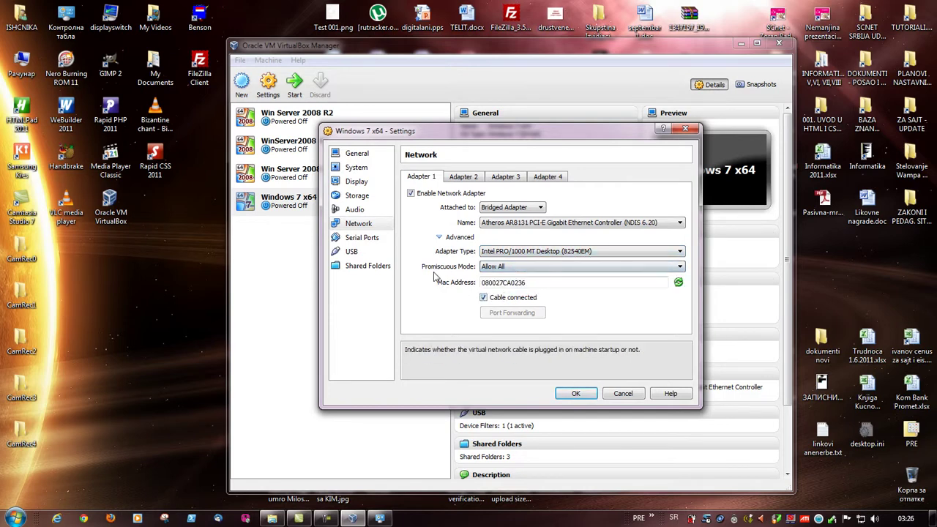
pyautogui.click(531, 270)
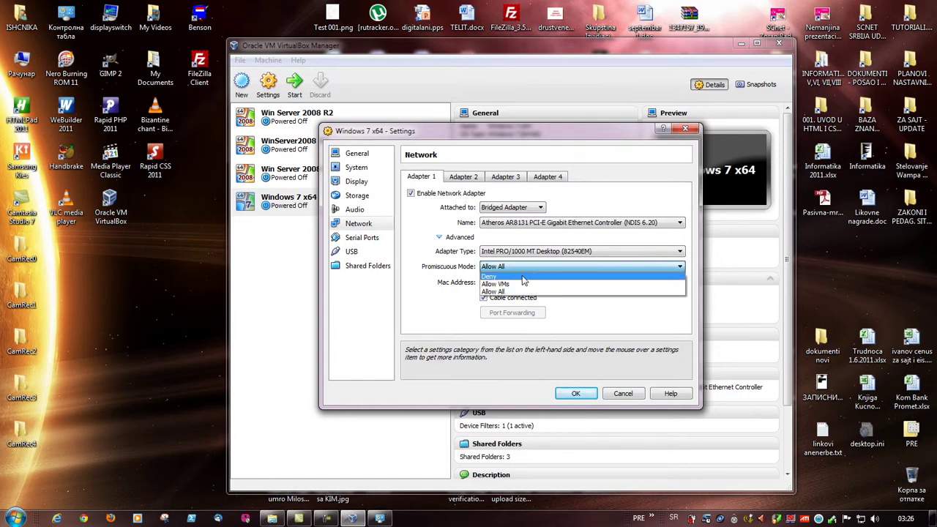
pyautogui.click(462, 279)
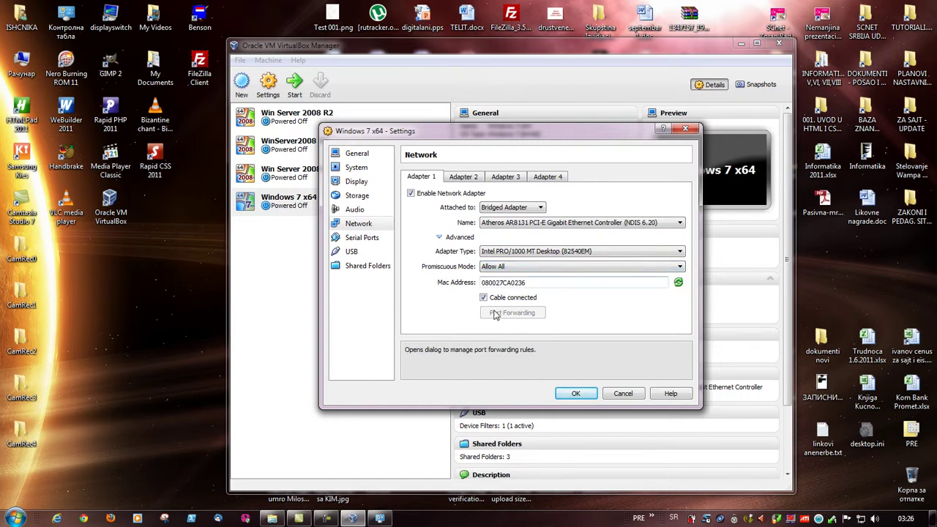
pyautogui.click(359, 238)
pyautogui.click(350, 253)
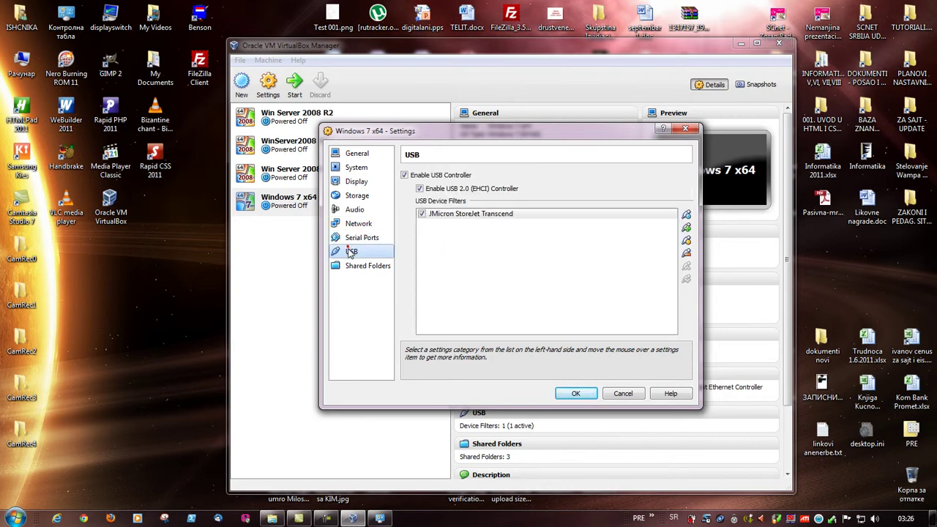
pyautogui.click(351, 267)
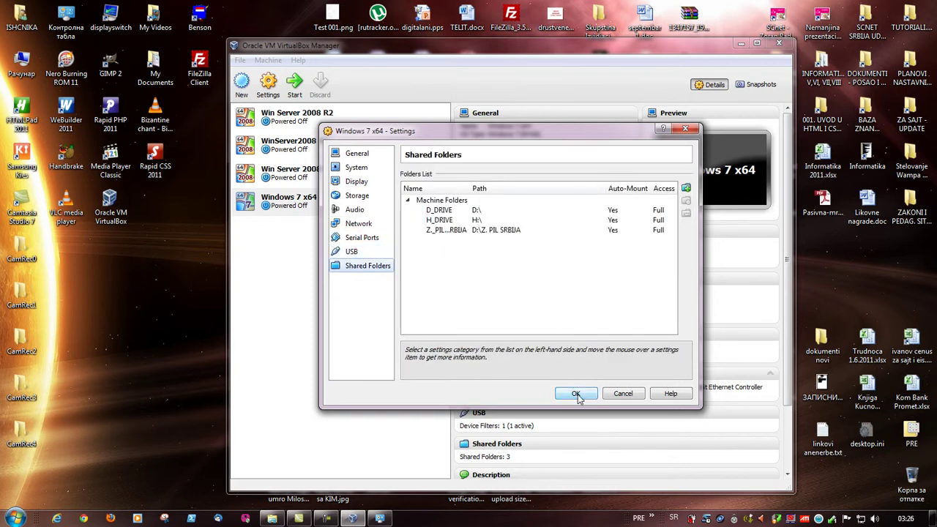
pyautogui.click(576, 393)
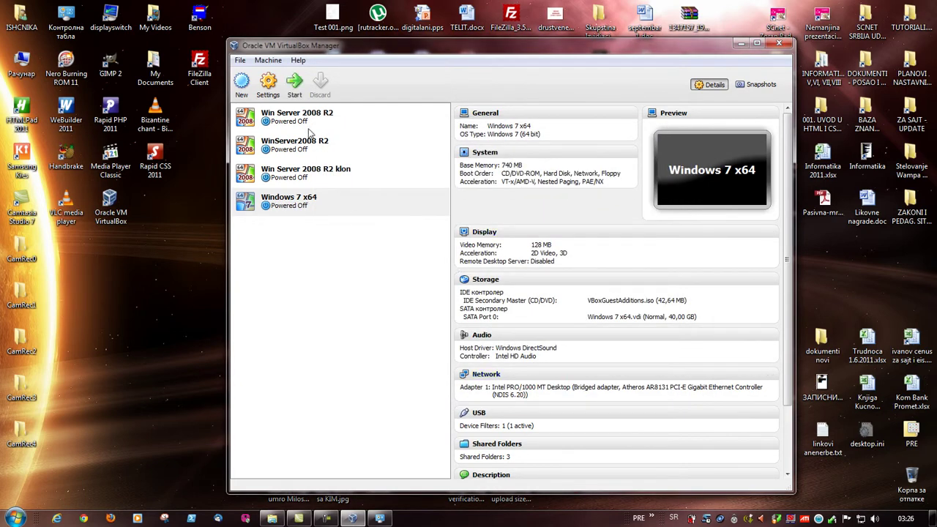
# - Start the Windows 7 x64 VM, then start Win Server 2008 R2 klon
pyautogui.click(296, 86)
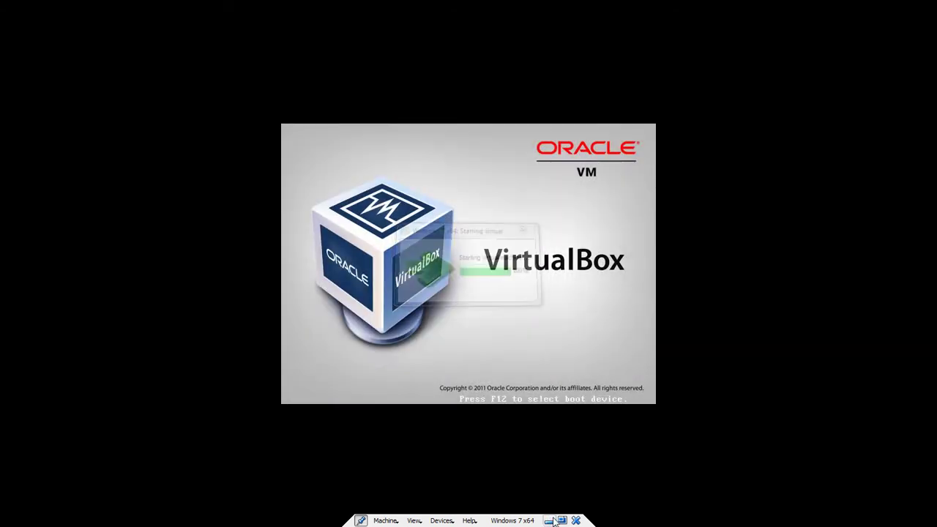
pyautogui.click(549, 520)
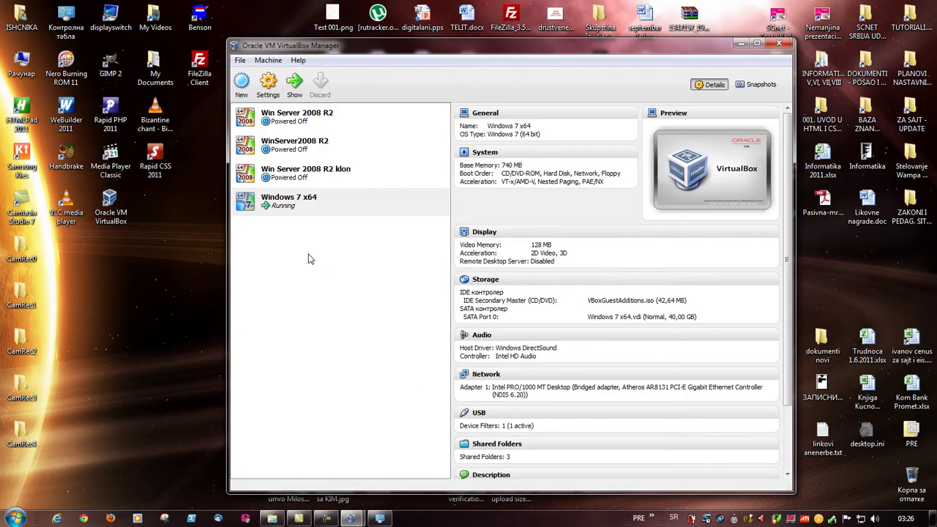
pyautogui.click(310, 180)
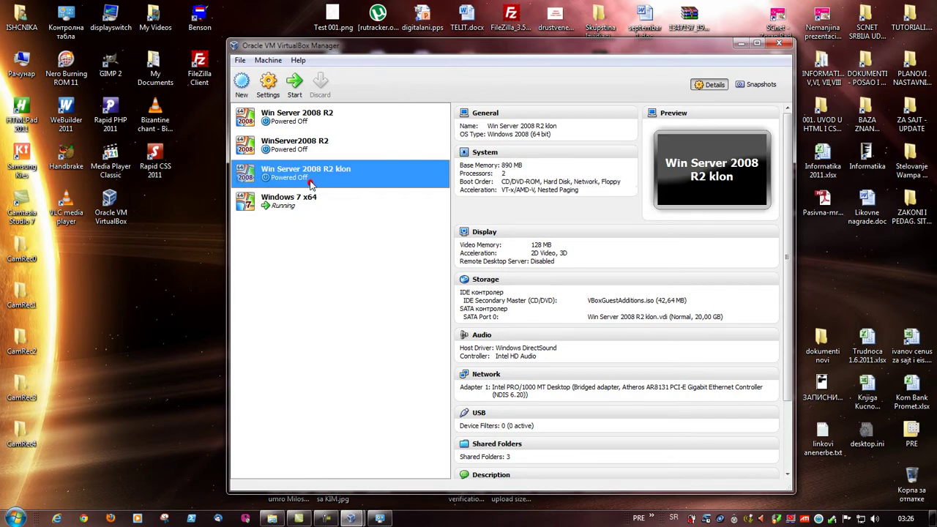
pyautogui.click(295, 84)
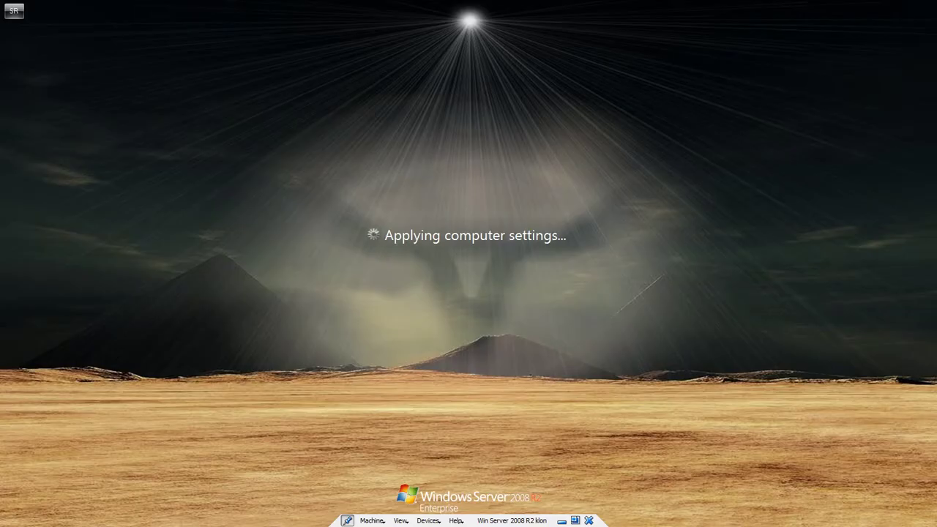
# - Send Ctrl-Alt-Del to Windows 7 and log on with the user's password
pyautogui.moveTo(351, 518)
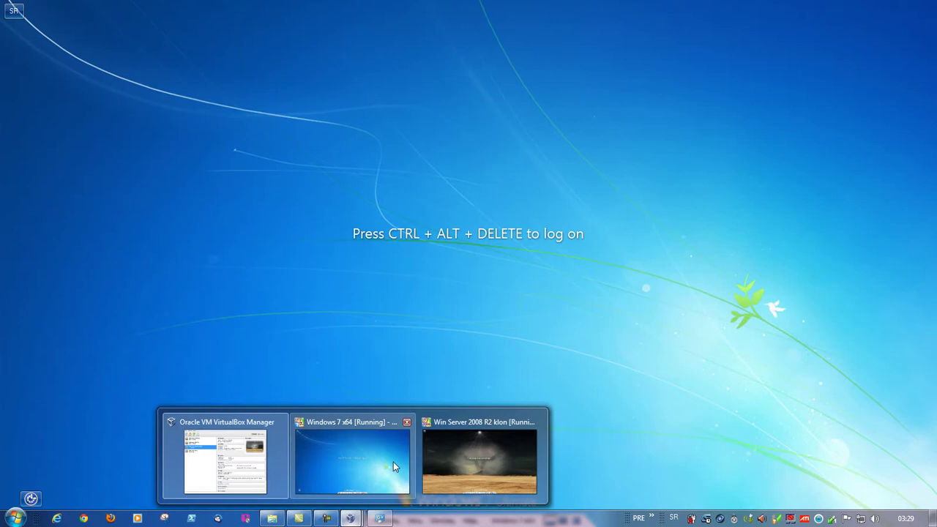
pyautogui.click(393, 461)
pyautogui.click(386, 519)
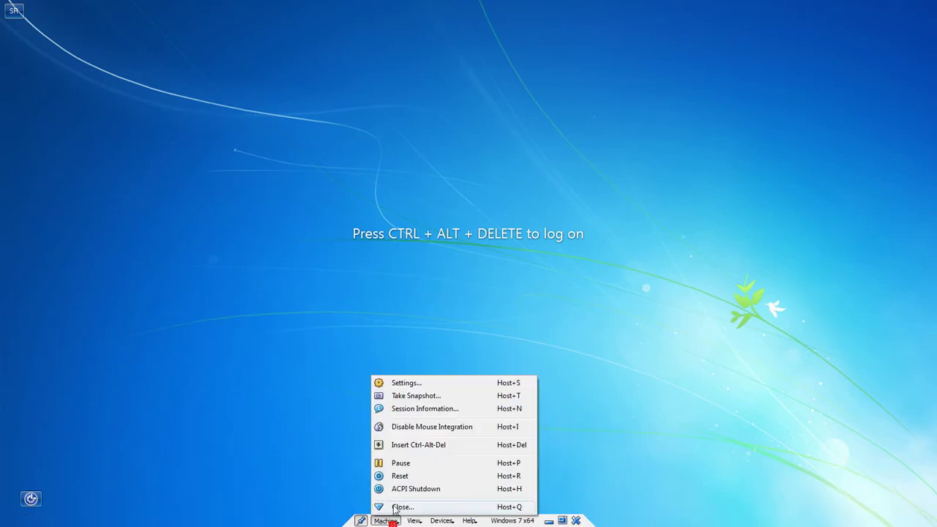
pyautogui.click(404, 443)
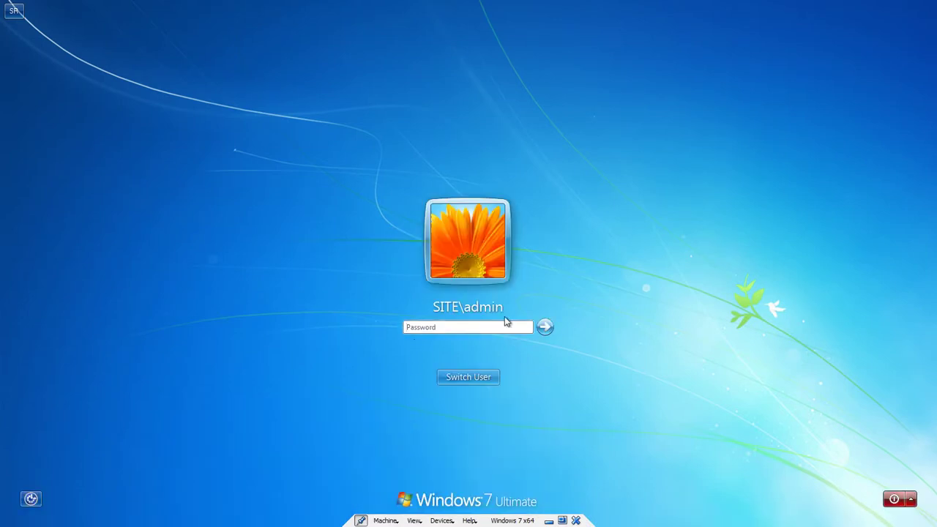
pyautogui.write('•')
pyautogui.press('BackSpace')
pyautogui.write('••')
pyautogui.press('Return')
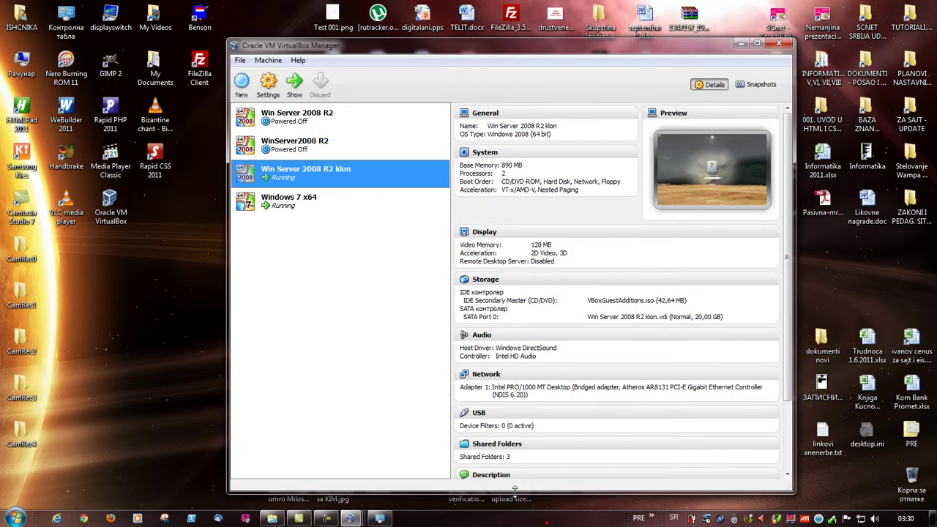
# - Switch to the server VM and log on with the Administrator password
pyautogui.click(382, 518)
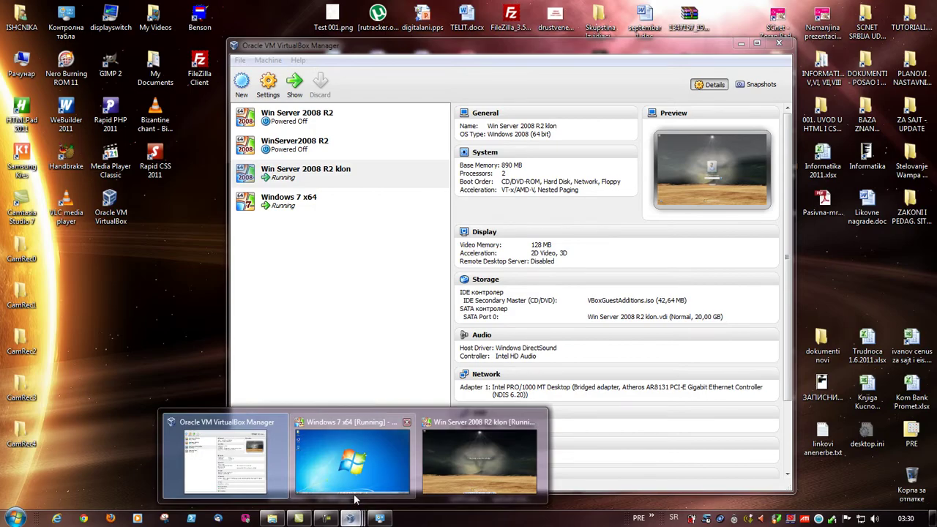
pyautogui.click(465, 464)
pyautogui.write('•••')
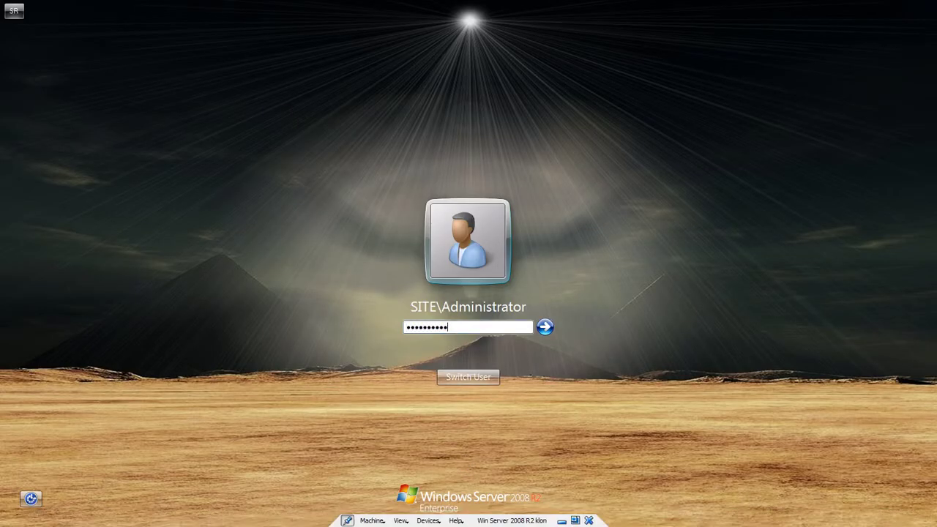
pyautogui.press('Return')
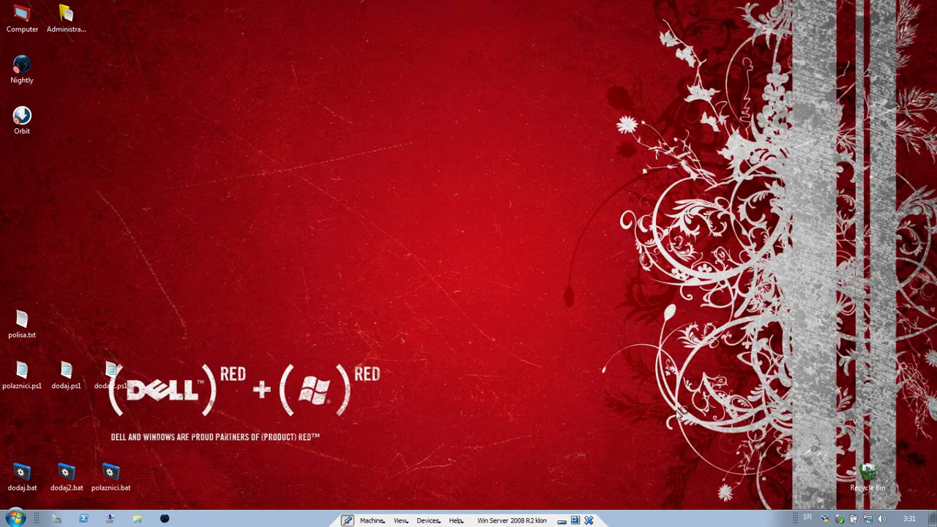
# - Open the server's Network and Sharing Center from the network tray icon
pyautogui.rightClick(868, 520)
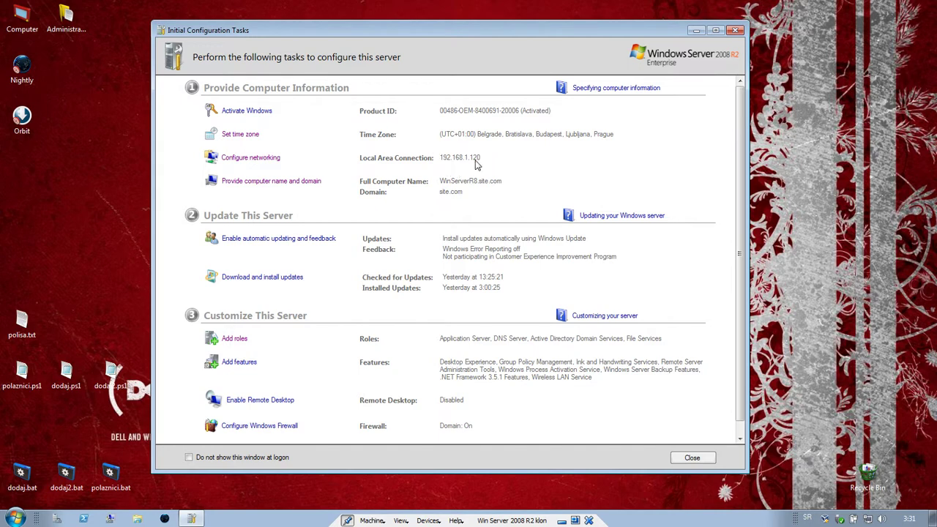
pyautogui.scroll(-1, 497, 281)
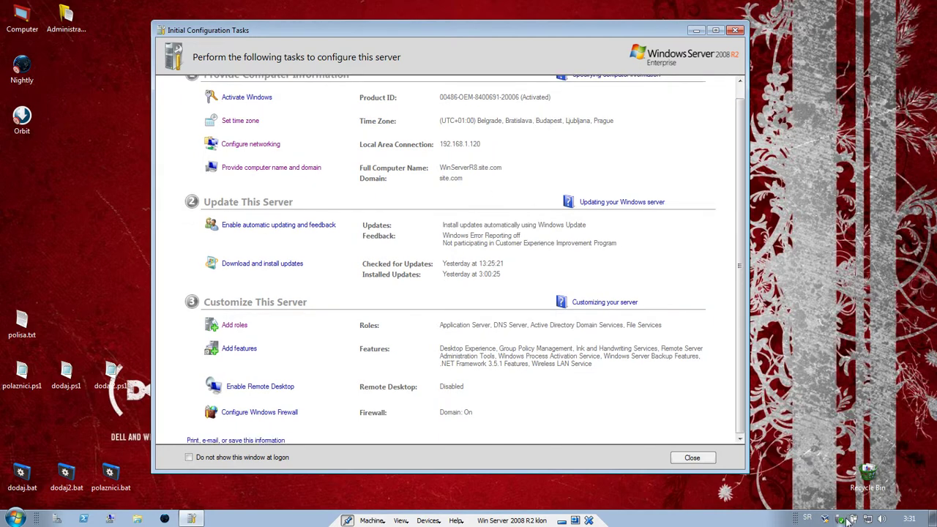
pyautogui.rightClick(868, 521)
pyautogui.click(867, 512)
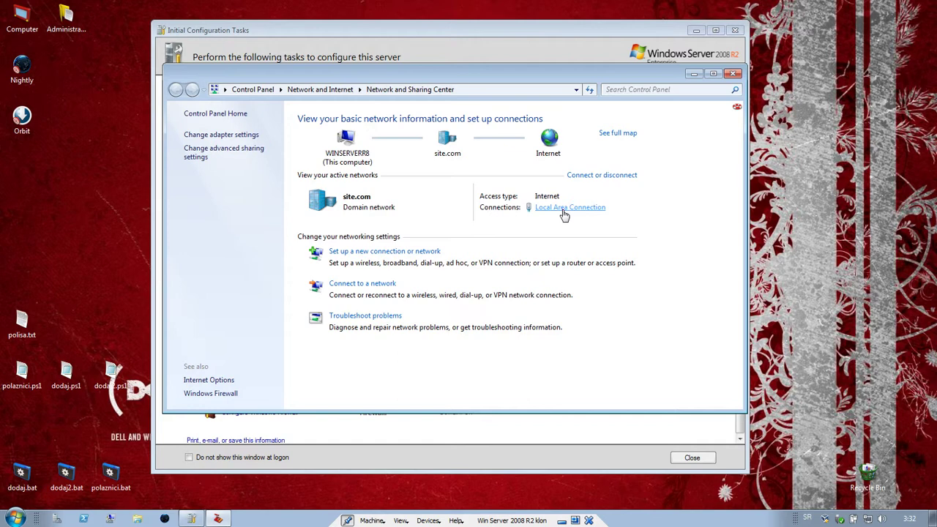
pyautogui.click(564, 213)
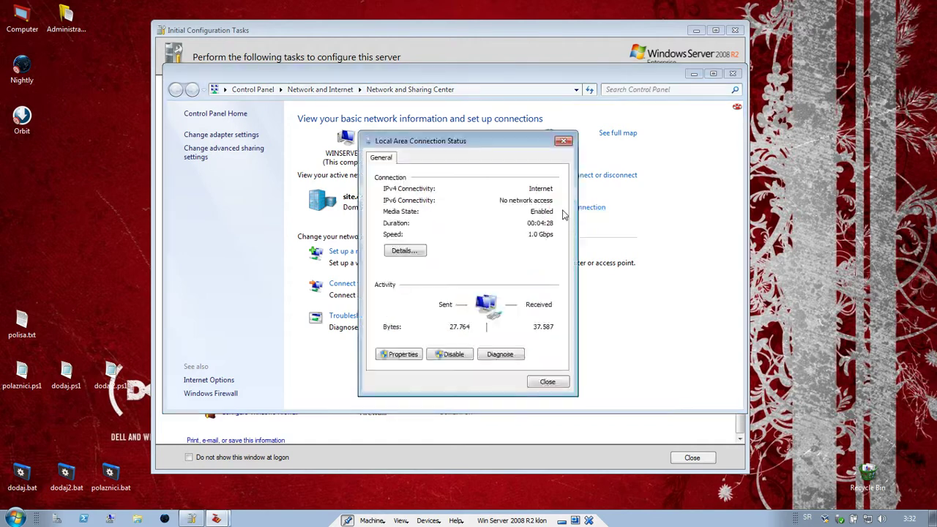
pyautogui.click(399, 354)
pyautogui.click(548, 329)
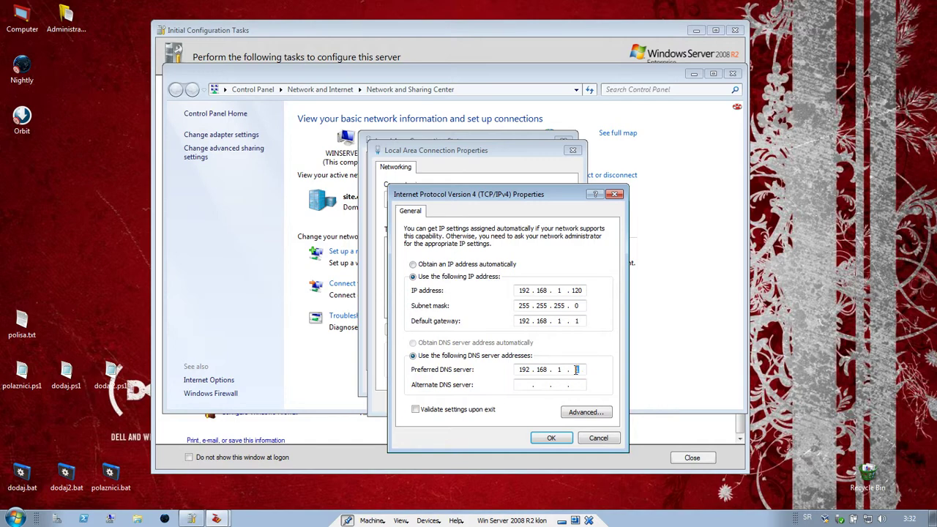
pyautogui.click(552, 439)
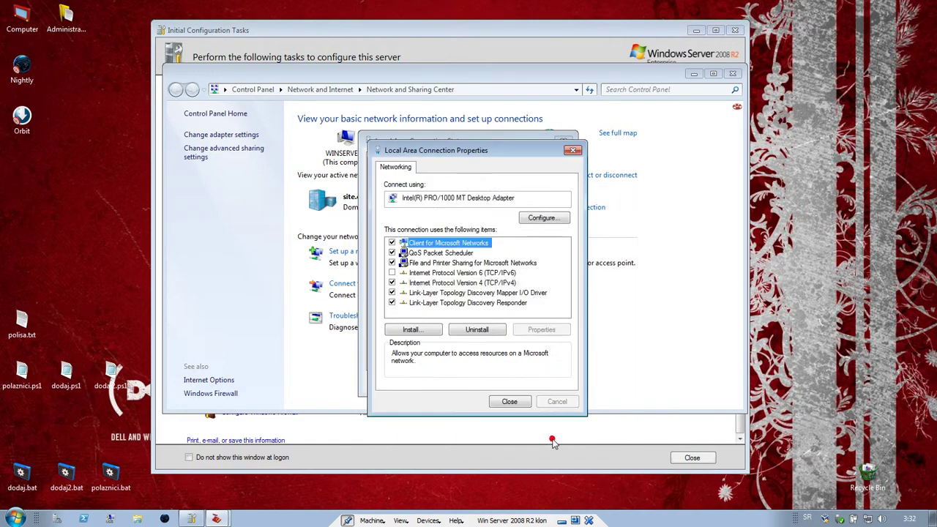
pyautogui.click(509, 403)
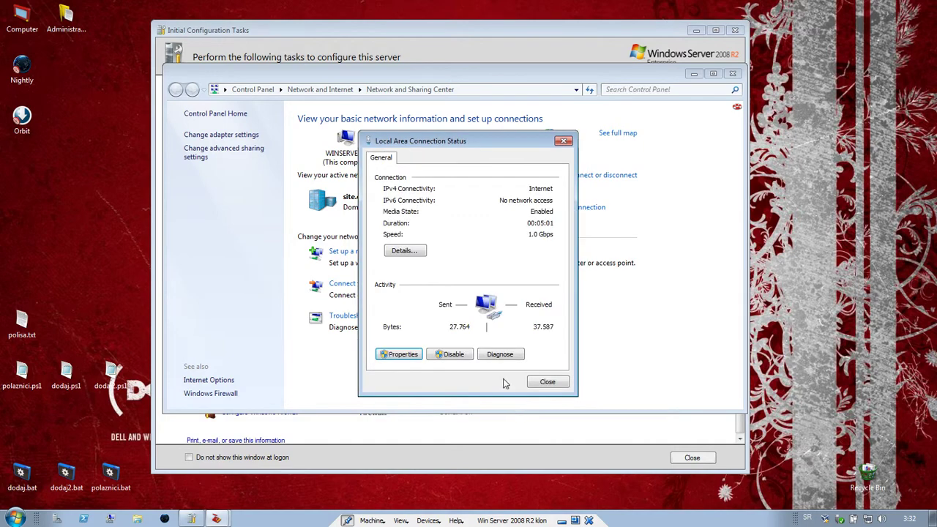
pyautogui.click(541, 383)
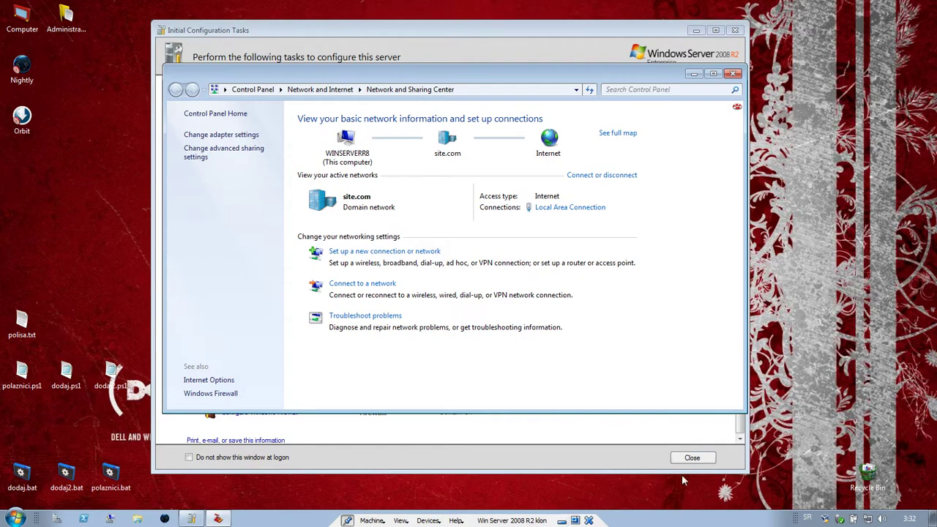
# - Close the server's Network and Sharing Center and open Windows 7's instead
pyautogui.click(733, 73)
pyautogui.click(561, 520)
pyautogui.moveTo(353, 519)
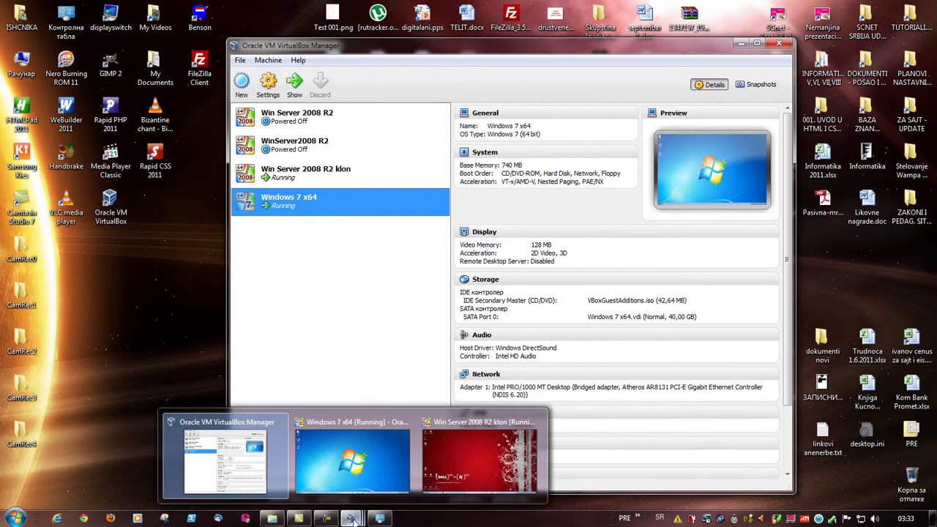
pyautogui.click(358, 422)
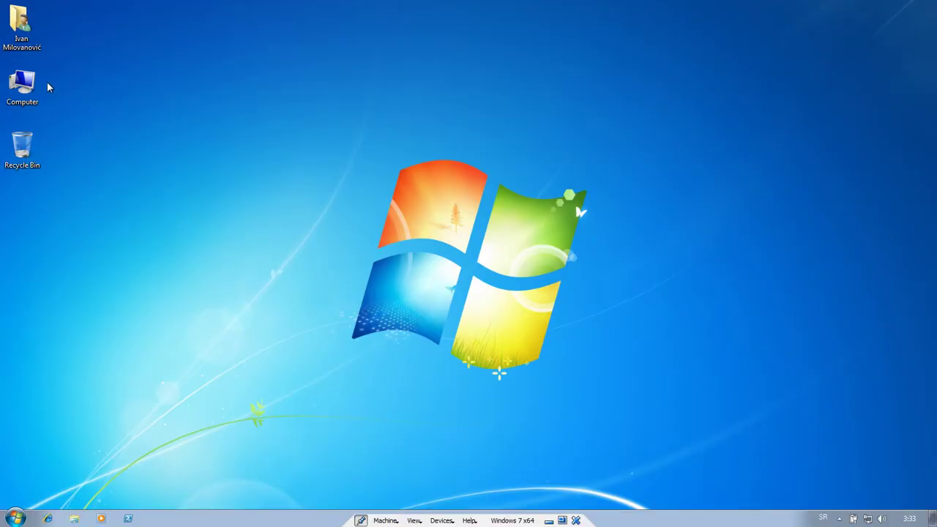
pyautogui.rightClick(868, 520)
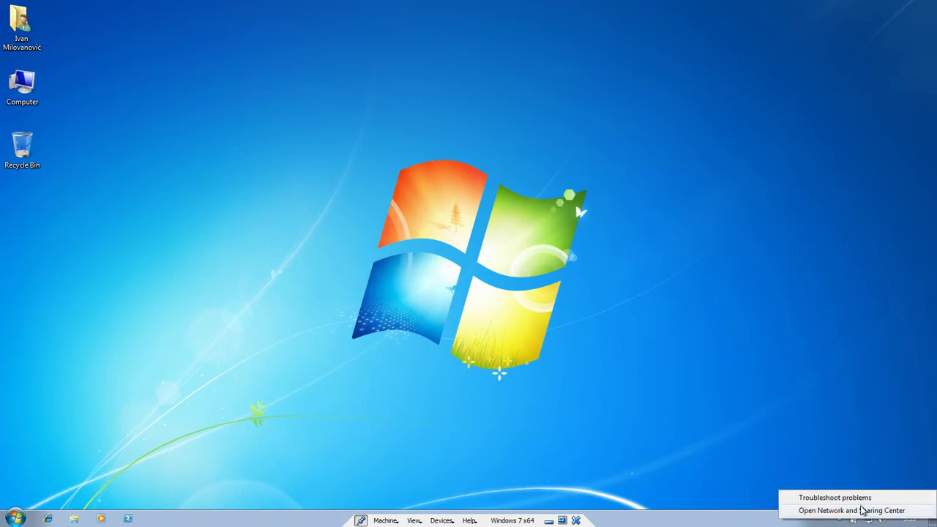
pyautogui.click(863, 510)
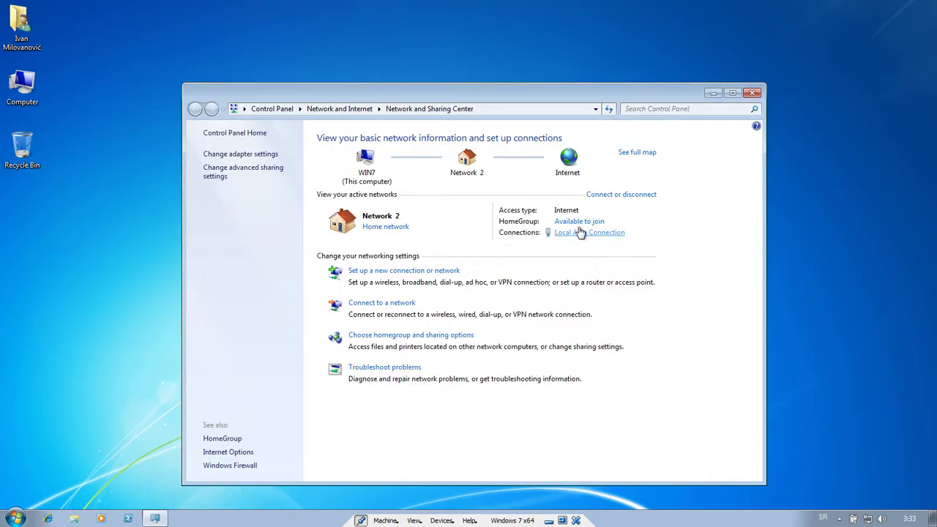
# - Set Windows 7's preferred DNS server to 192.168.1.120 in IPv4 properties and confirm
pyautogui.click(588, 233)
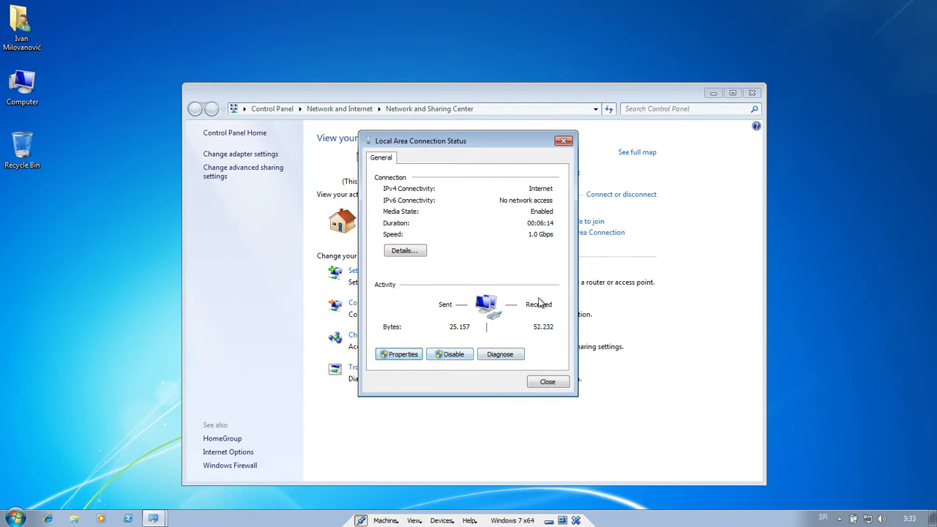
pyautogui.press('Return')
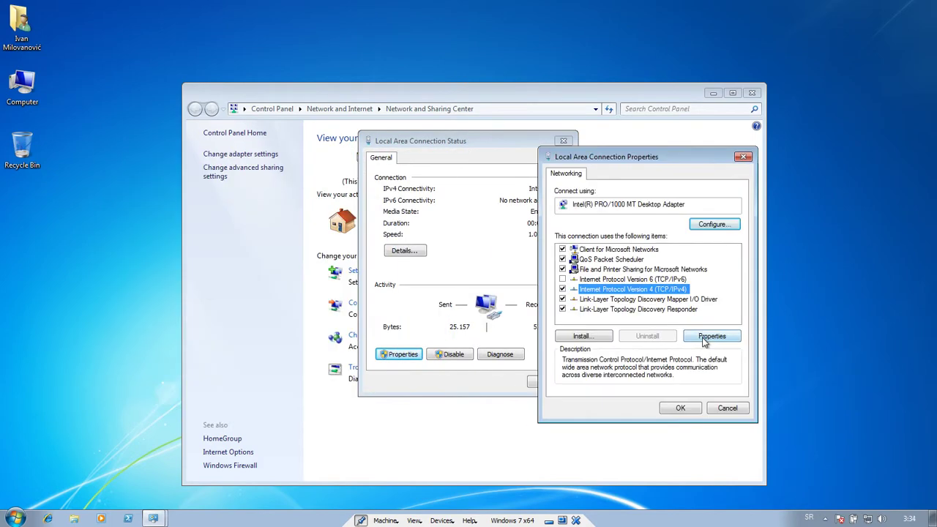
pyautogui.click(710, 337)
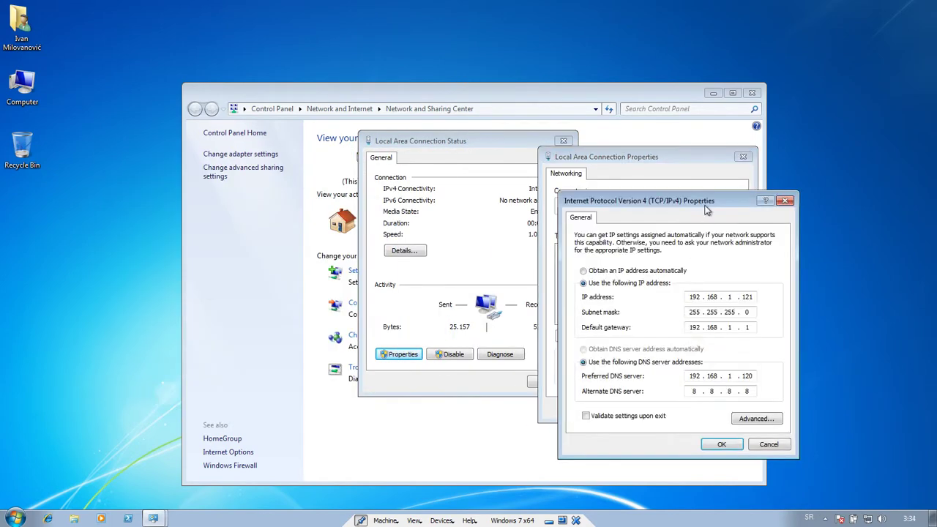
pyautogui.moveTo(707, 210); pyautogui.dragTo(529, 173)
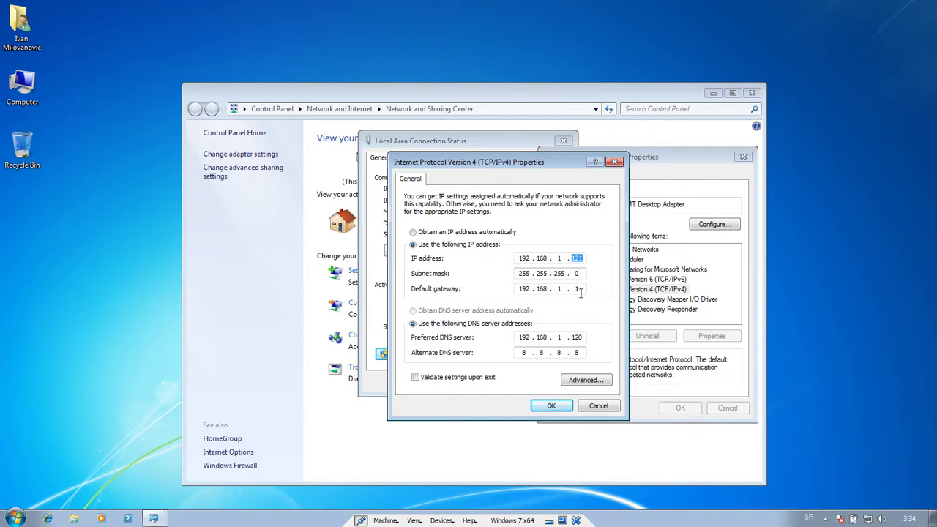
pyautogui.doubleClick(583, 338)
pyautogui.click(550, 404)
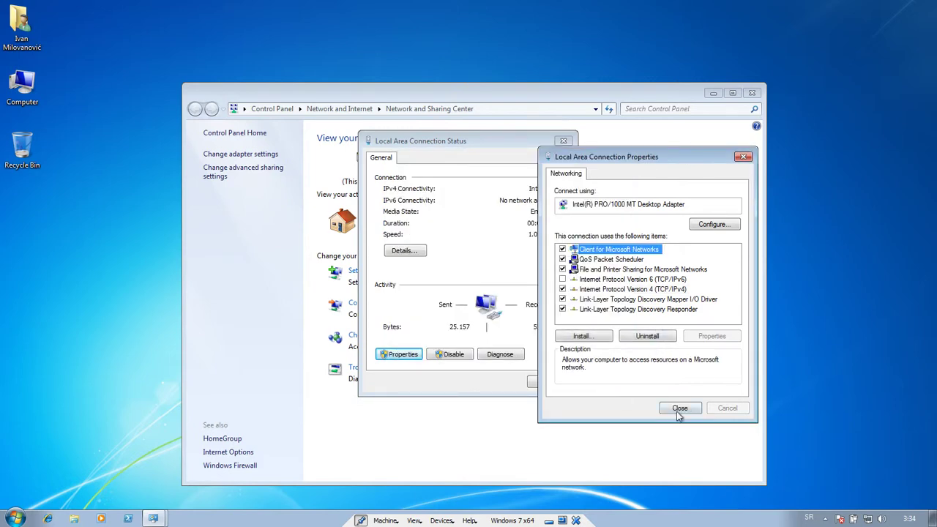
# - Close the connection dialogs and check the System page showing Win7.site.com on site.com
pyautogui.click(679, 410)
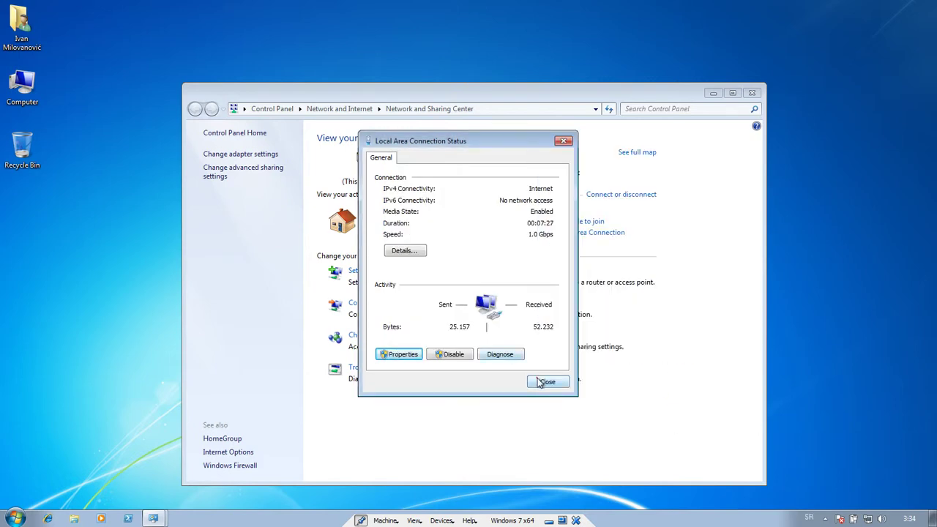
pyautogui.click(541, 382)
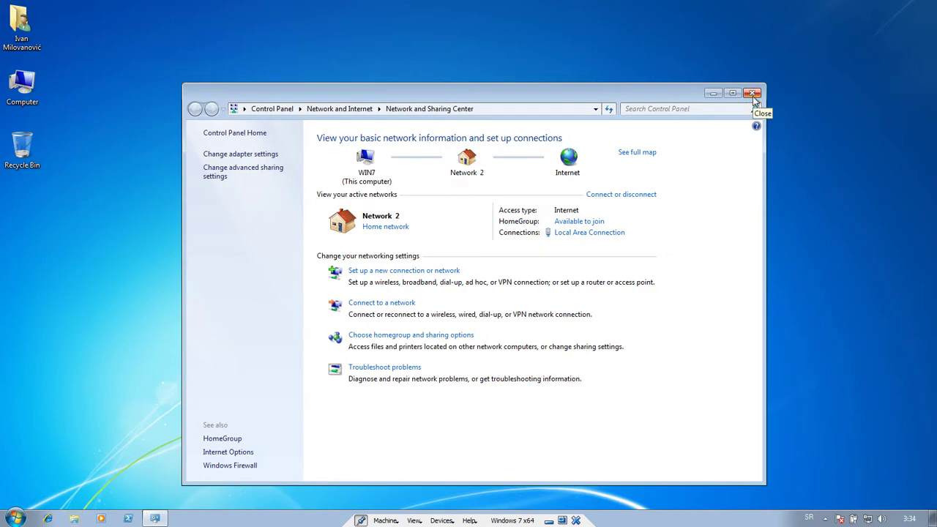
pyautogui.click(752, 93)
pyautogui.rightClick(22, 84)
pyautogui.click(54, 211)
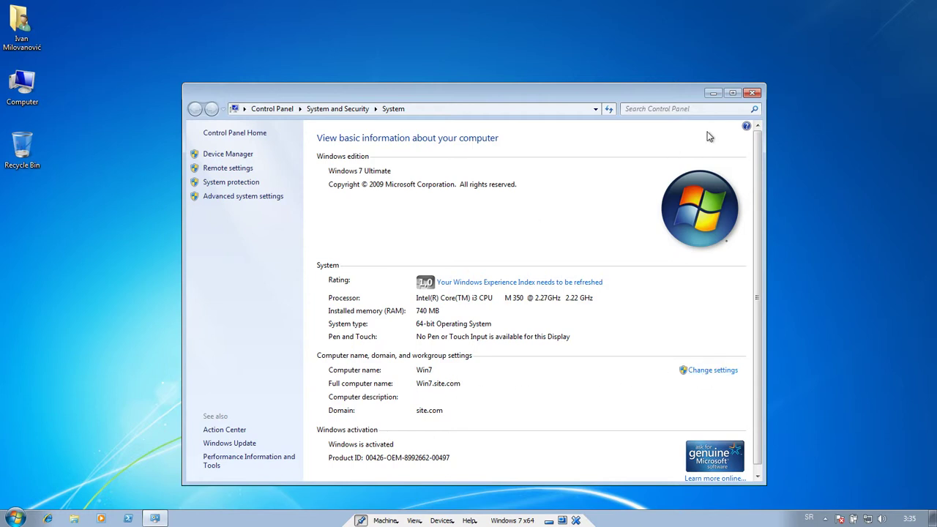
pyautogui.click(752, 93)
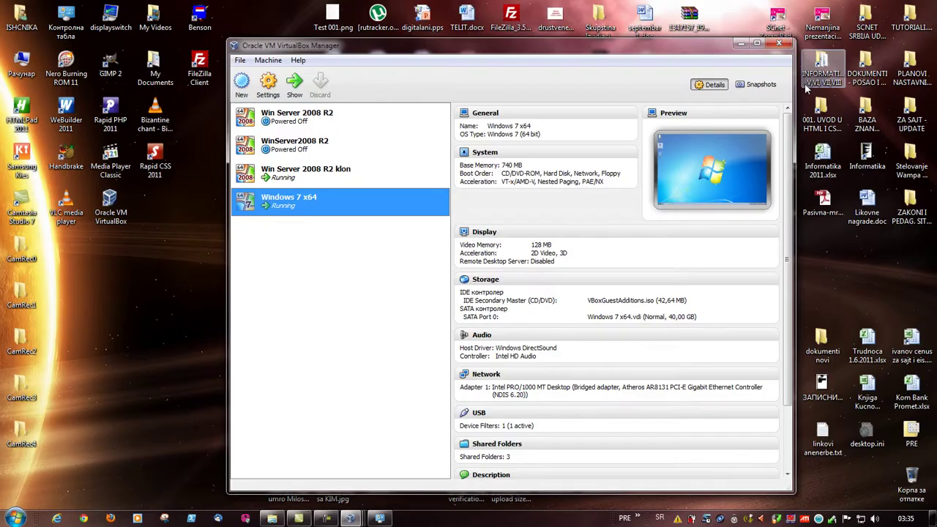
# - Bring the server VM forward and launch Active Directory Users and Computers from Administrative Tools
pyautogui.click(317, 520)
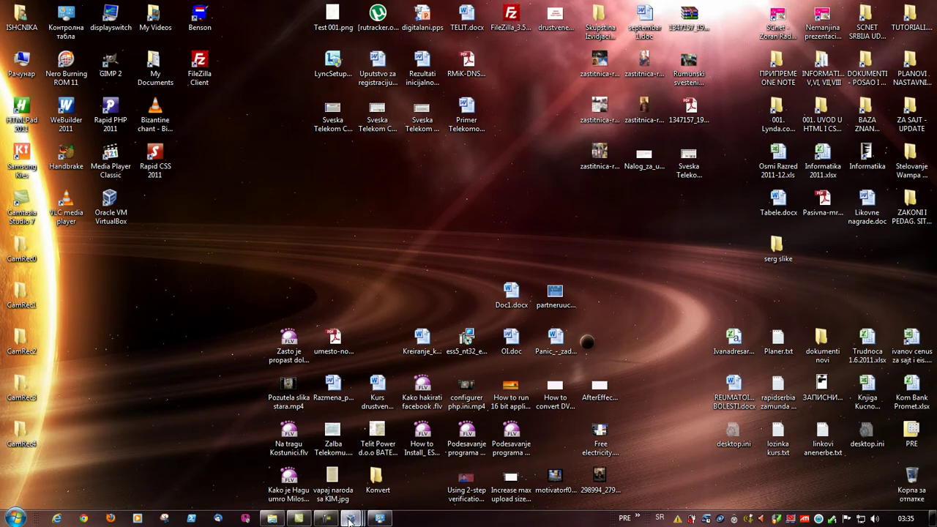
pyautogui.moveTo(351, 519)
pyautogui.click(447, 461)
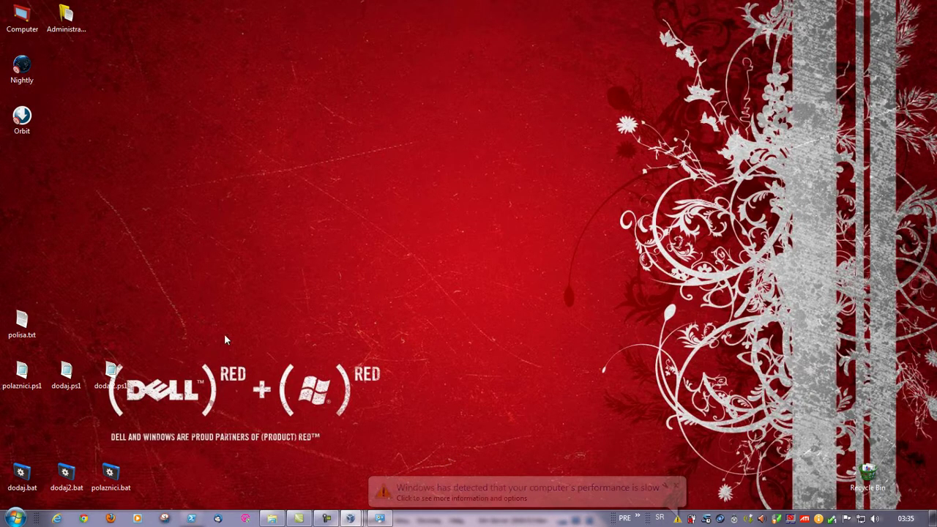
pyautogui.moveTo(679, 520)
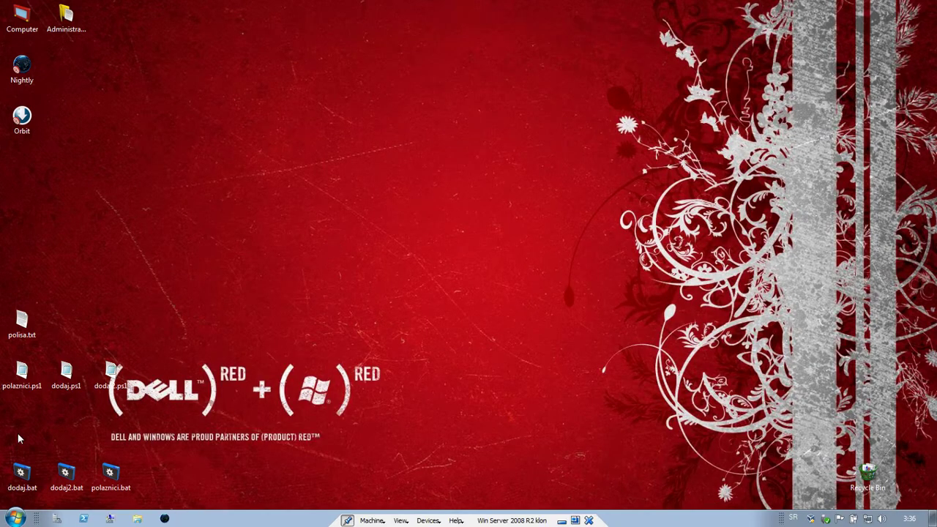
pyautogui.click(16, 518)
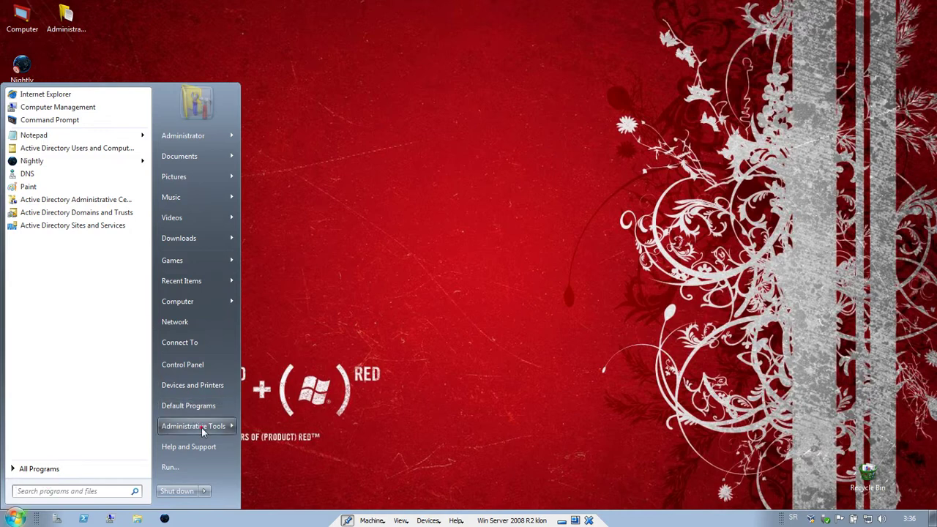
pyautogui.moveTo(200, 427)
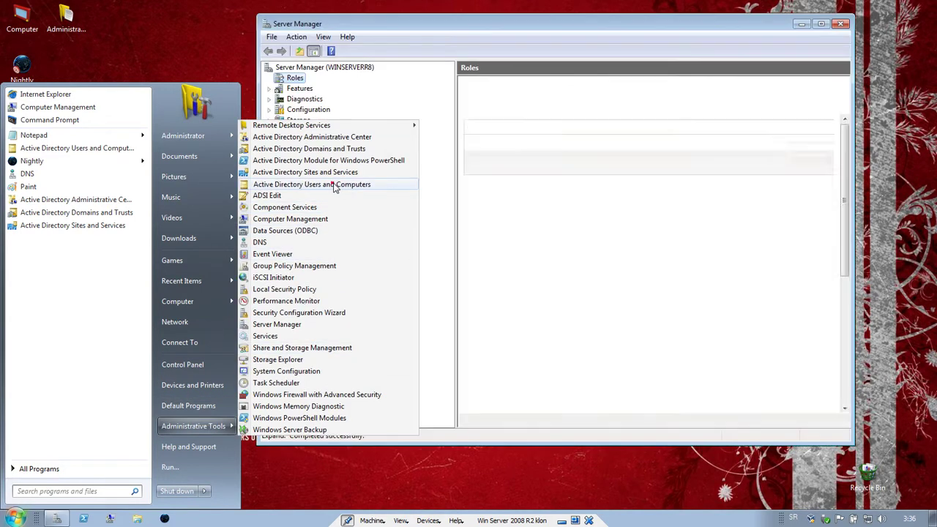
pyautogui.click(333, 185)
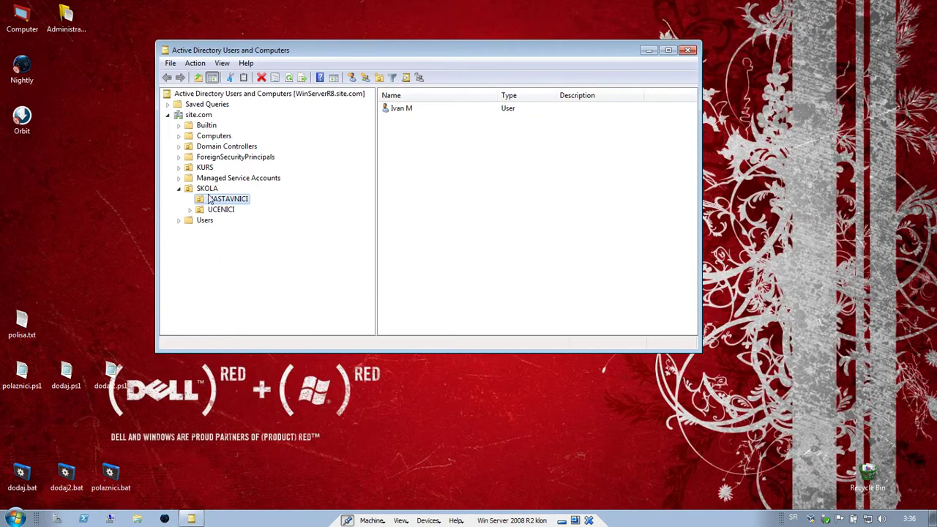
# - Move the directory window aside and browse the SKOLA unit and the Users container
pyautogui.moveTo(249, 50); pyautogui.dragTo(354, 44)
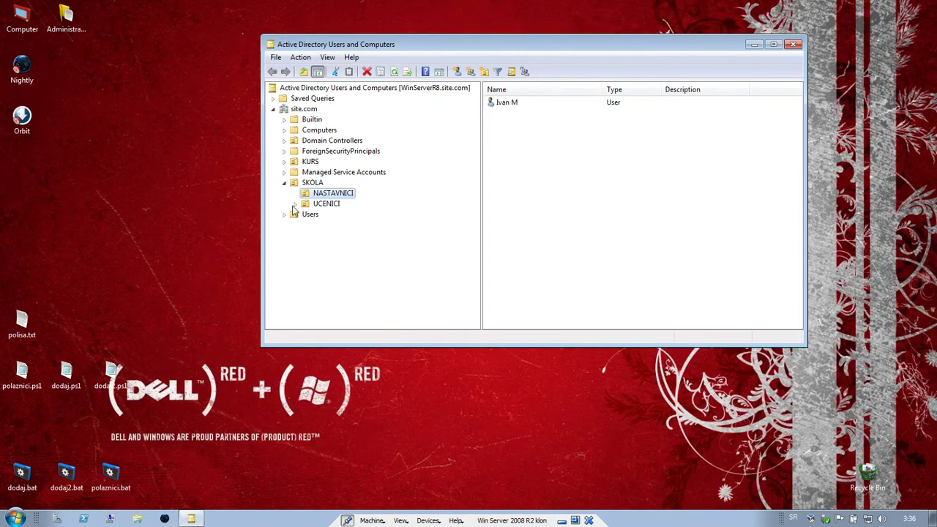
pyautogui.click(284, 182)
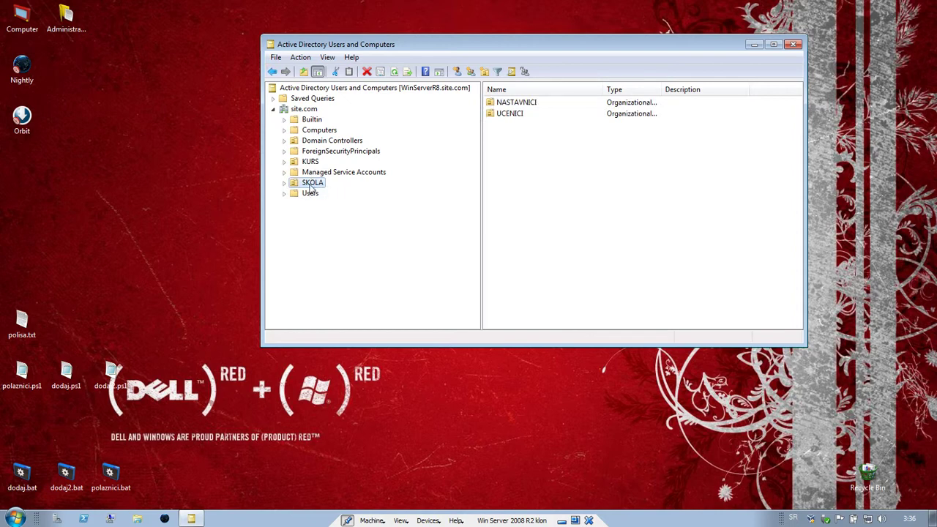
pyautogui.click(310, 194)
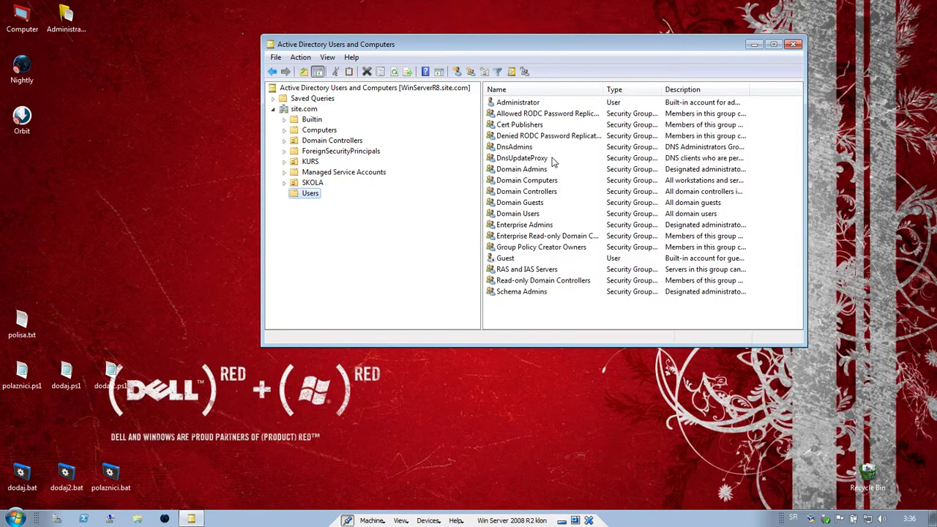
pyautogui.click(311, 183)
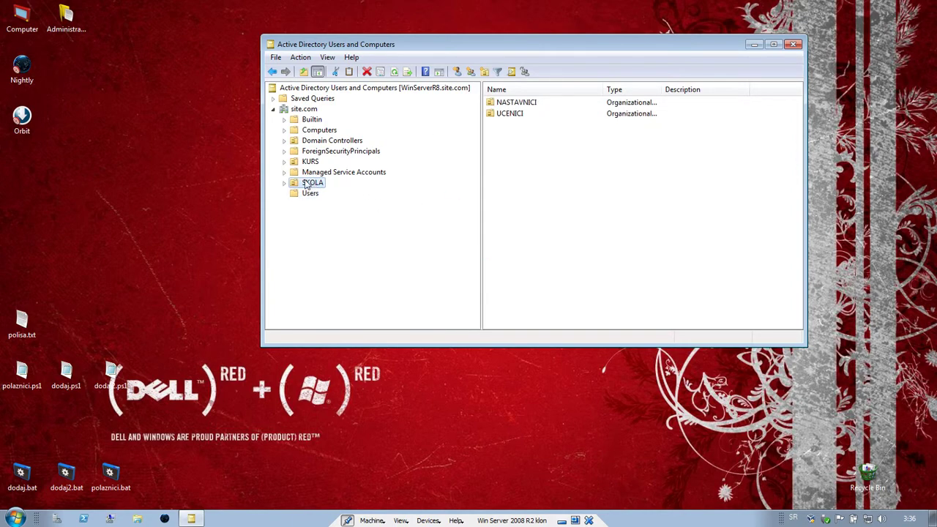
# - View NASTAVNICI and UCENICI members and the Computers container with Win7, then return to site.com and select SKOLA
pyautogui.click(285, 183)
pyautogui.click(318, 194)
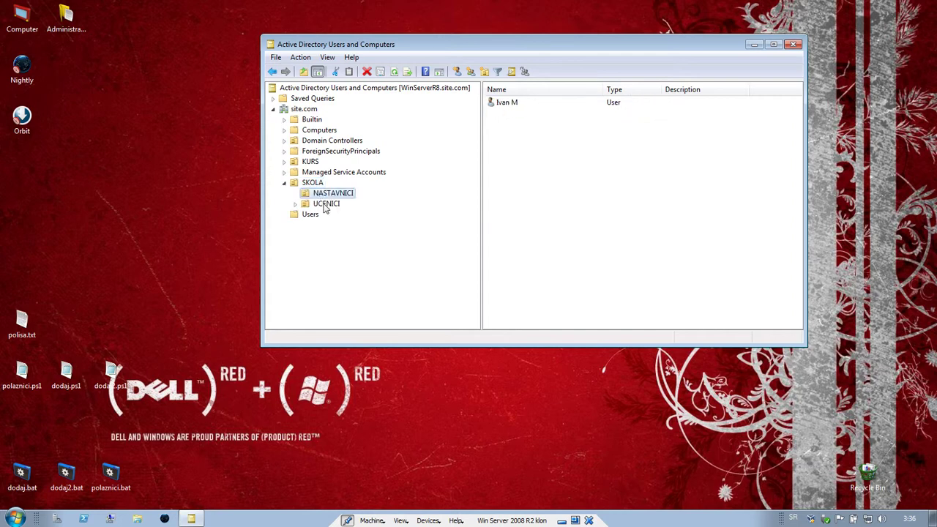
pyautogui.click(326, 205)
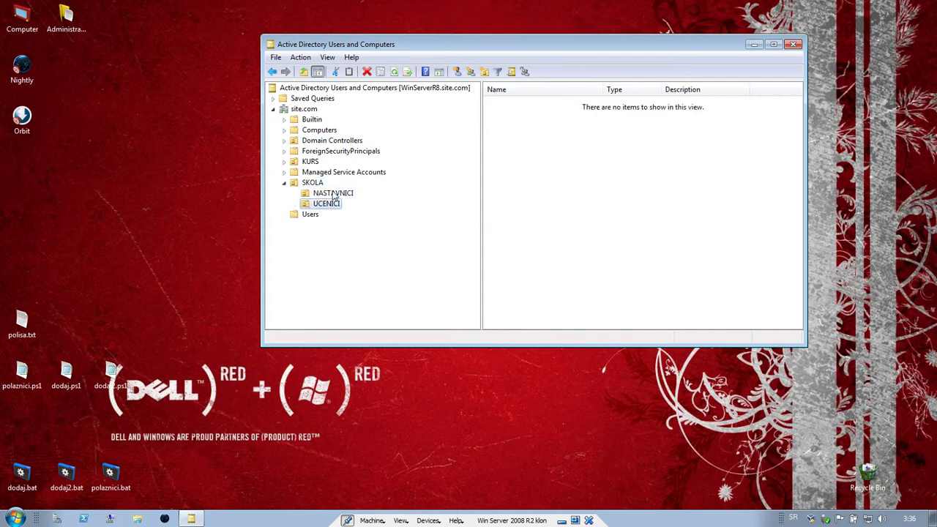
pyautogui.click(331, 193)
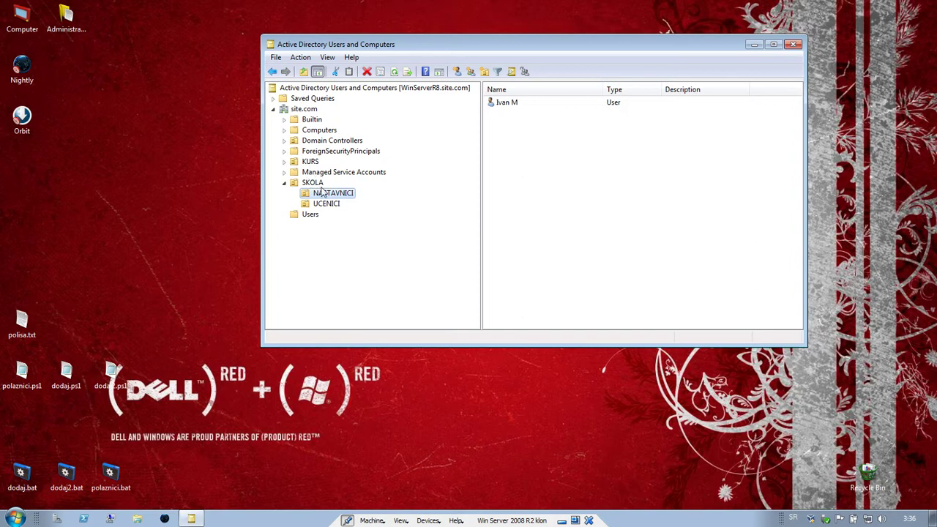
pyautogui.click(310, 132)
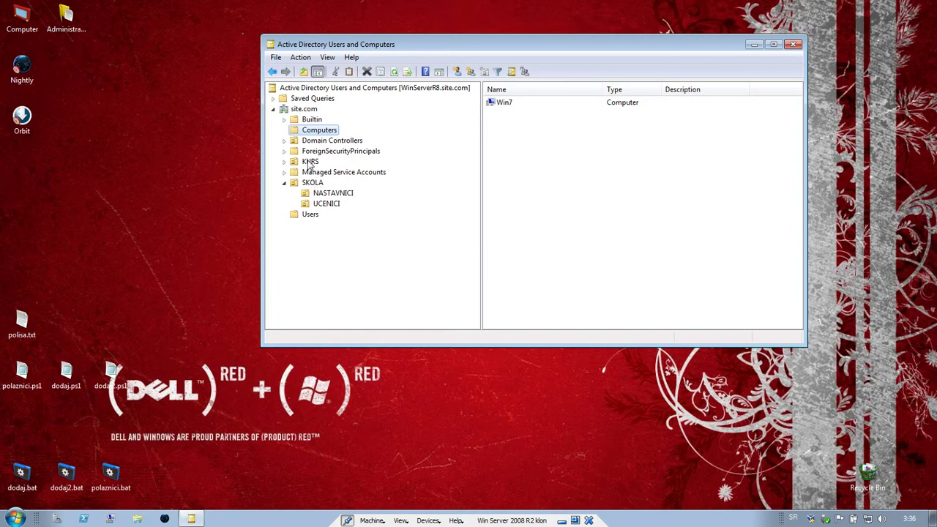
pyautogui.press('Left')
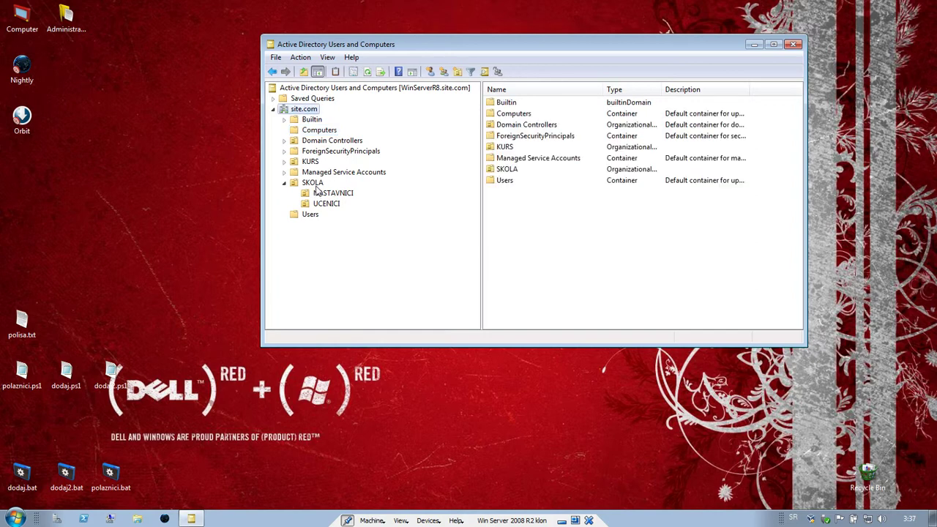
pyautogui.click(315, 186)
# - Create an organizational unit named 'VANNASTAVNO OSOBLJE' under SKOLA using New > Organizational Unit
pyautogui.rightClick(317, 186)
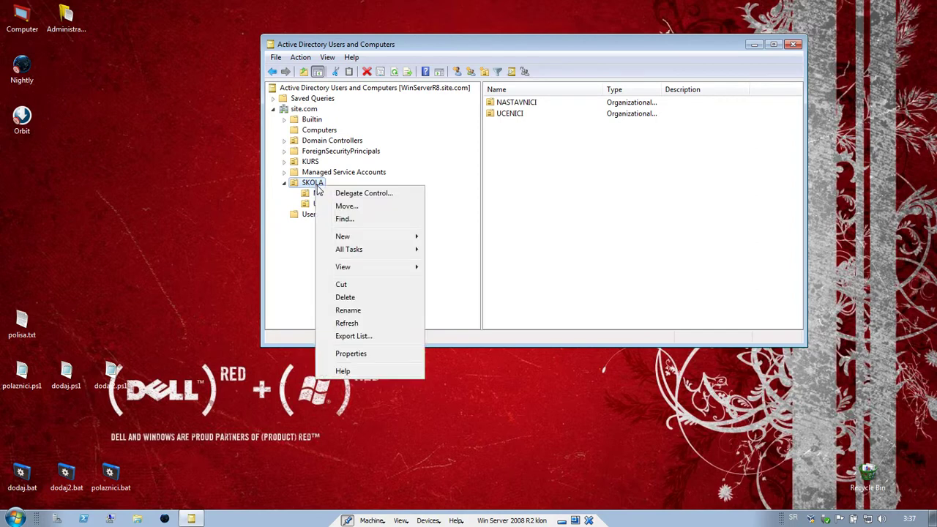
pyautogui.moveTo(358, 238)
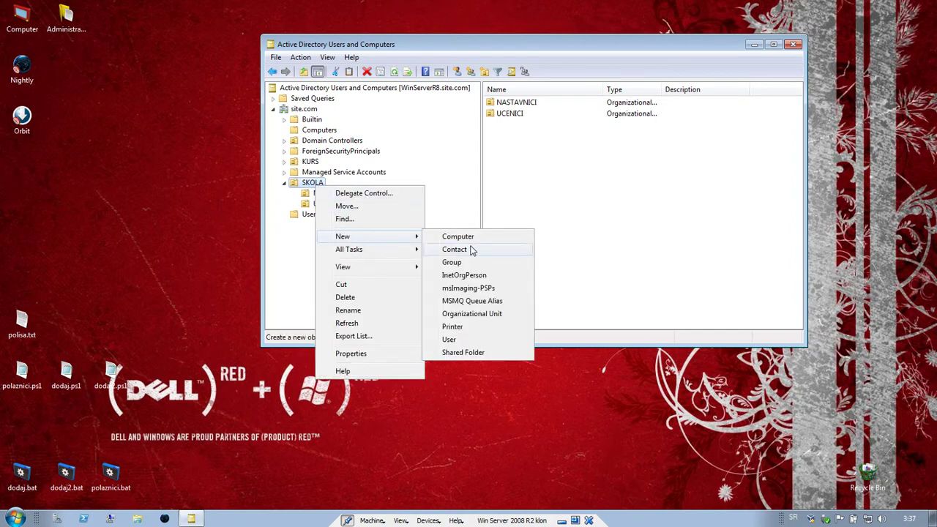
pyautogui.click(464, 317)
pyautogui.write('VANNASTAVNO O')
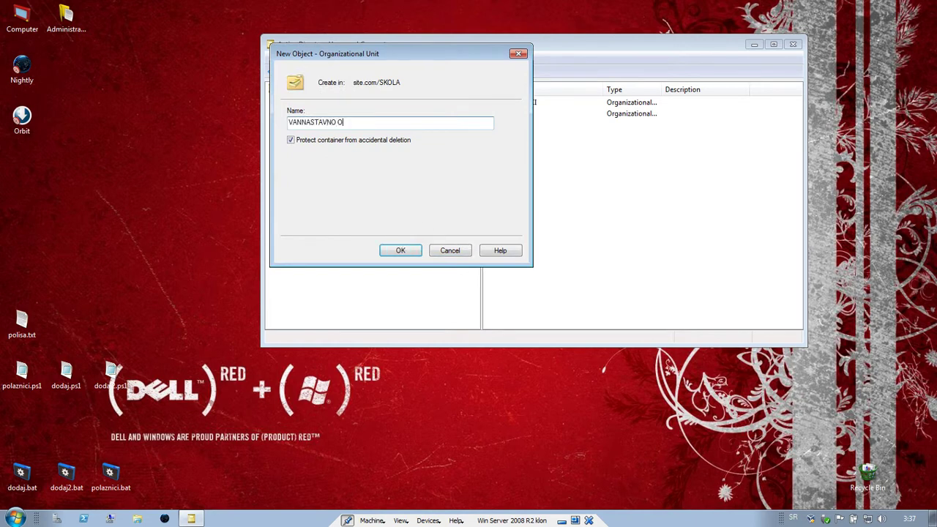
pyautogui.write('SOBLJE')
pyautogui.press('Return')
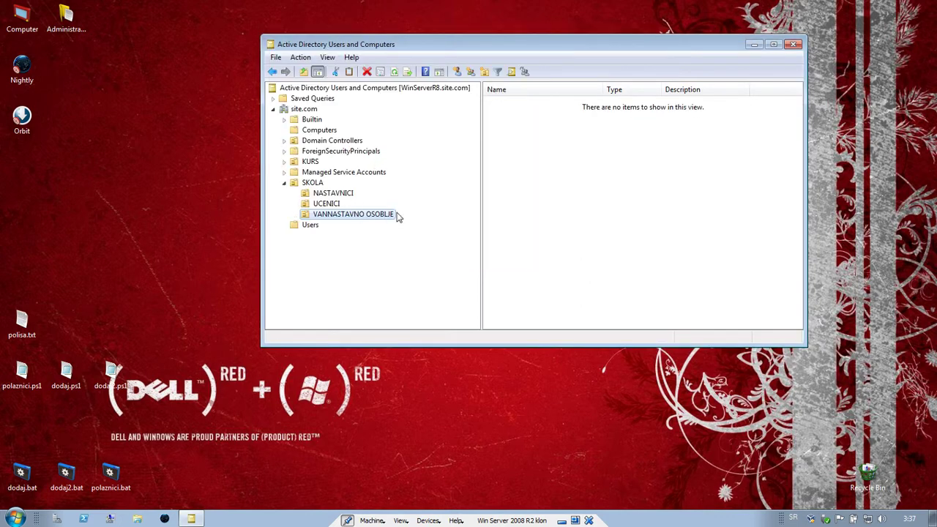
# - Start a new user in the VANNASTAVNO OSOBLJE unit via New > User
pyautogui.rightClick(374, 220)
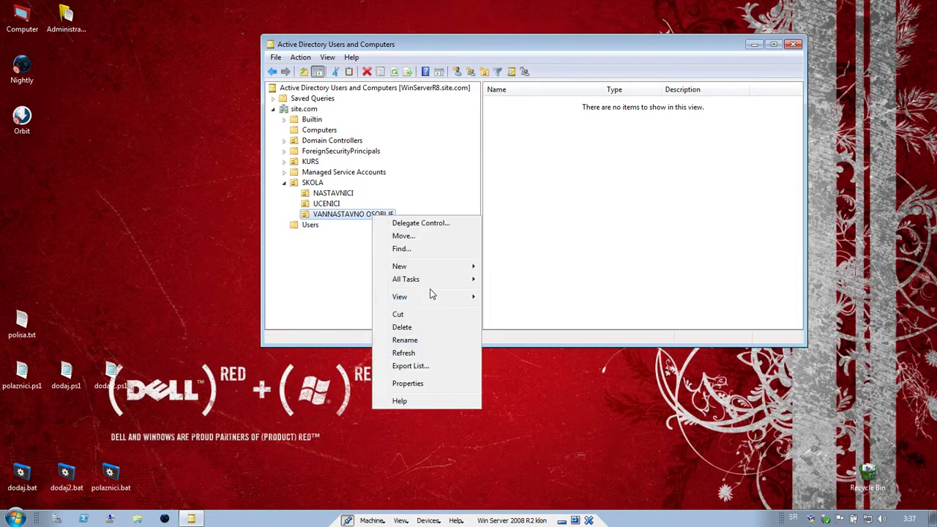
pyautogui.moveTo(442, 268)
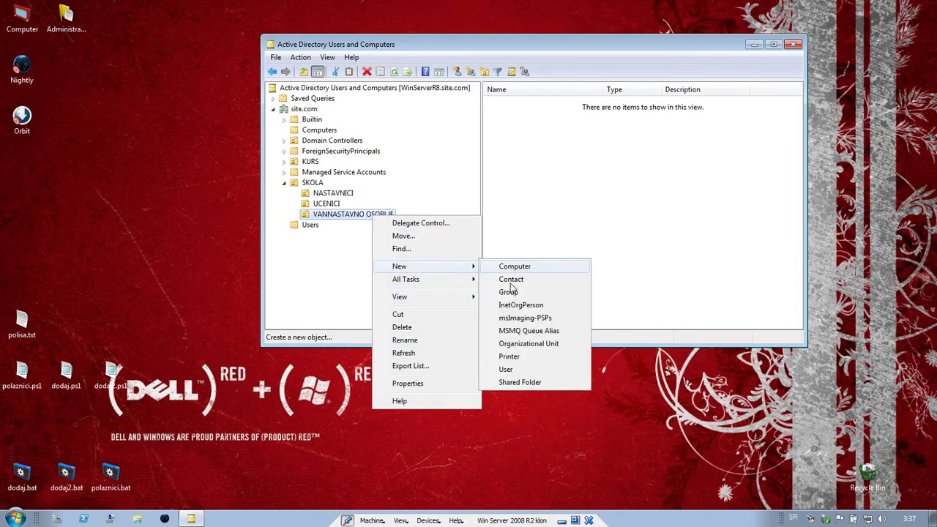
pyautogui.rightClick(601, 196)
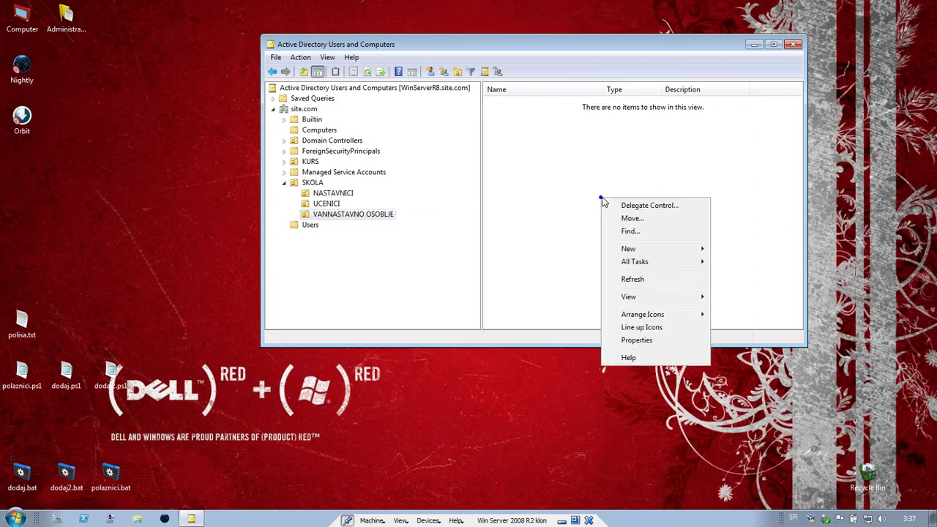
pyautogui.moveTo(655, 251)
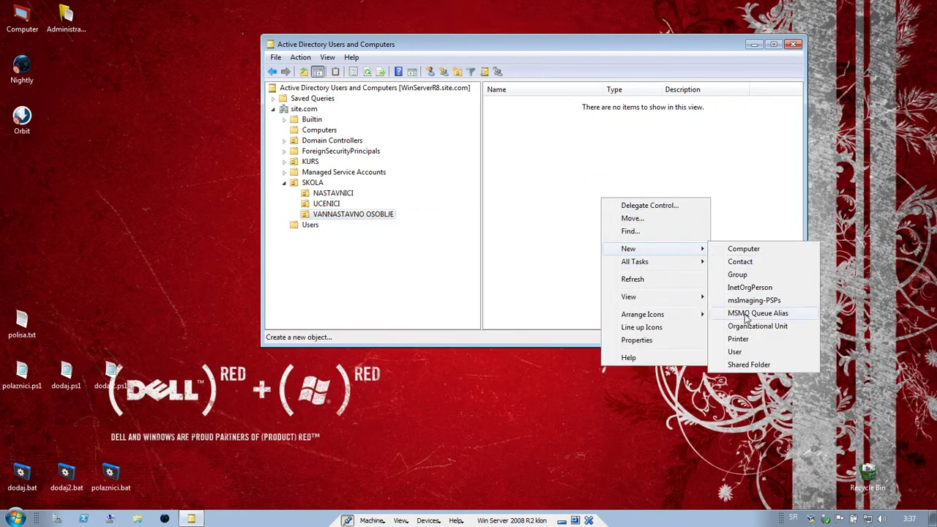
pyautogui.click(740, 353)
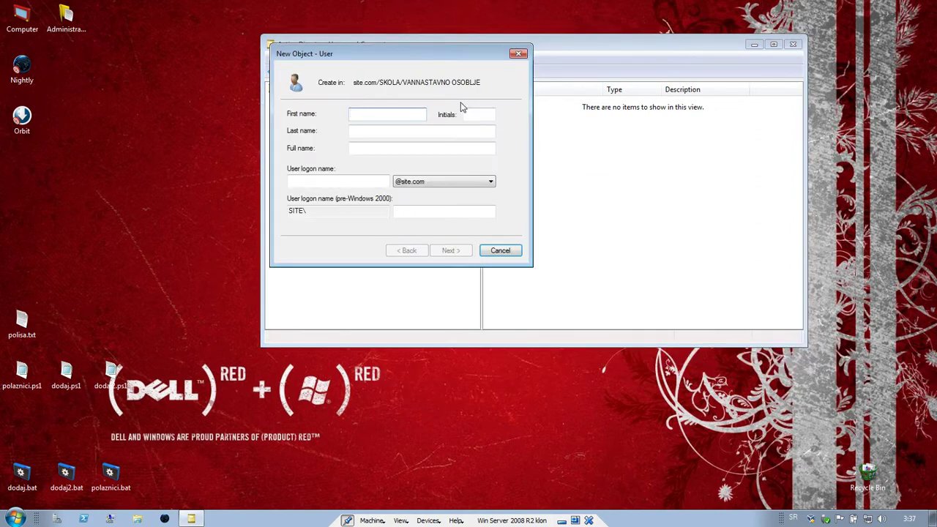
pyautogui.moveTo(447, 57); pyautogui.dragTo(559, 102)
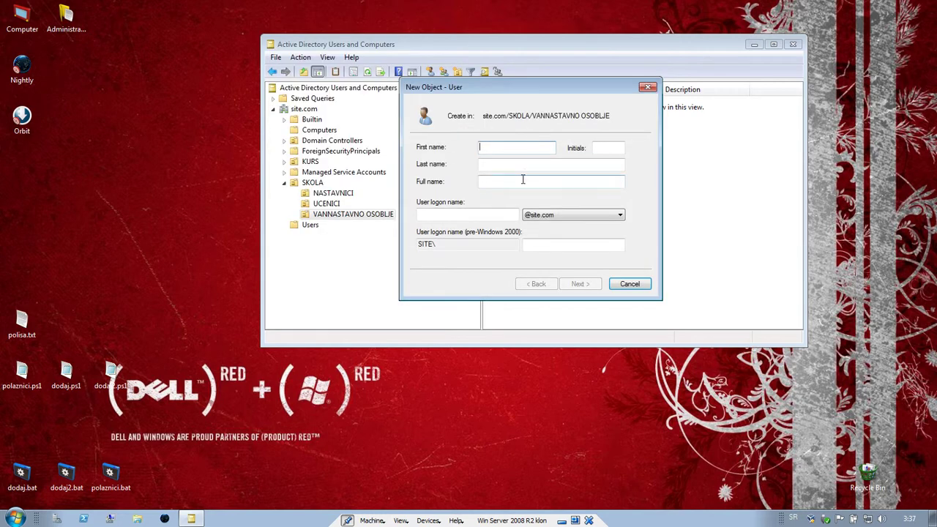
# - Fill in the new user's first name, last name and user logon name
pyautogui.write('Pera')
pyautogui.press('Tab')
pyautogui.write('Pe')
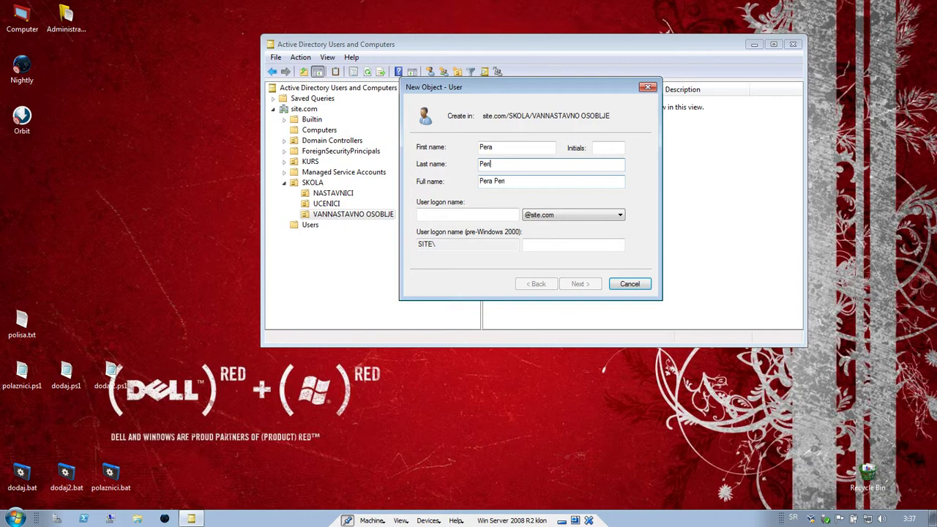
pyautogui.click(508, 213)
pyautogui.write('pera')
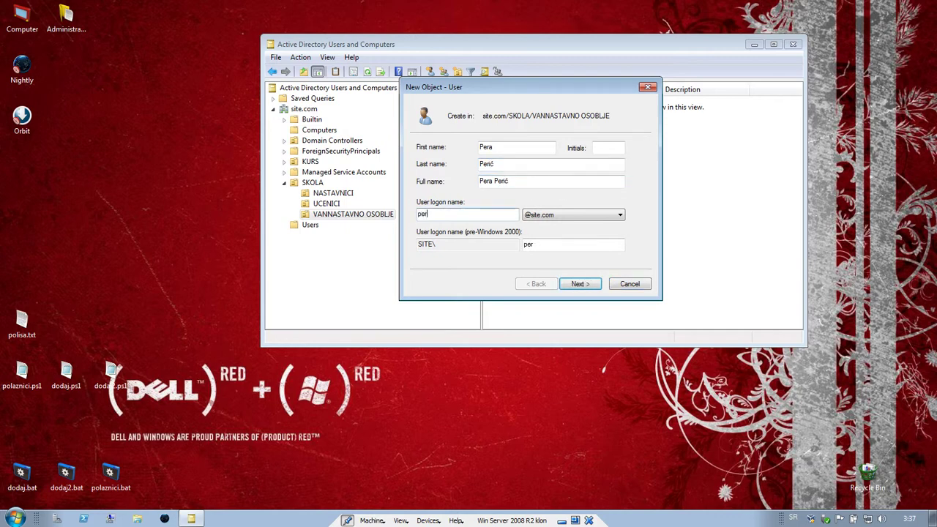
pyautogui.click(580, 284)
# - Enter and confirm the initial password, keep change-at-next-logon, and finish the wizard
pyautogui.write('1234')
pyautogui.press('Tab')
pyautogui.write('1')
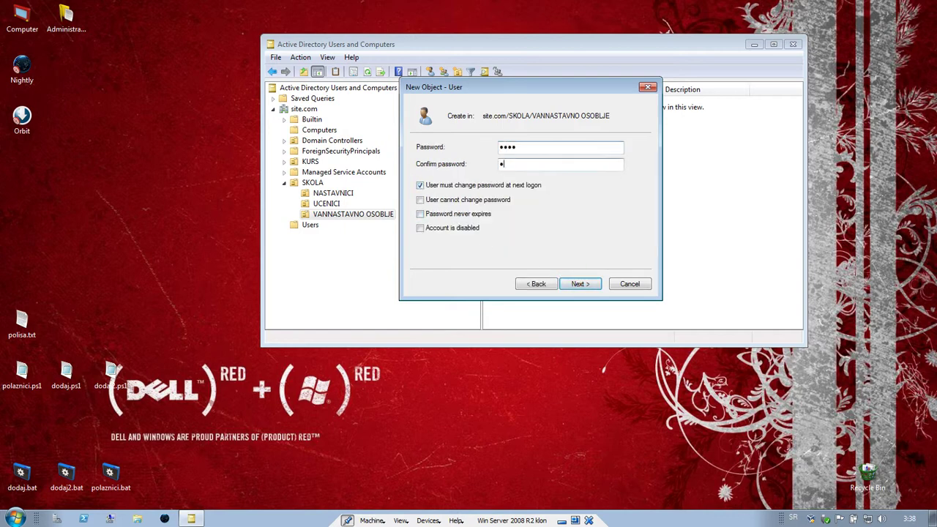
pyautogui.write('234')
pyautogui.click(580, 284)
pyautogui.click(580, 284)
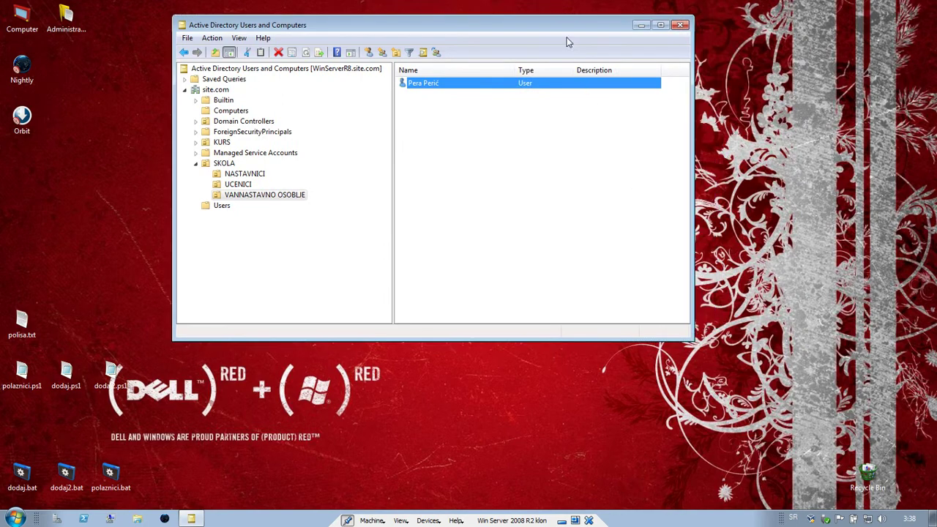
# - Run gpmc.msc from the Start search to launch Group Policy Management
pyautogui.moveTo(570, 31); pyautogui.dragTo(613, 36)
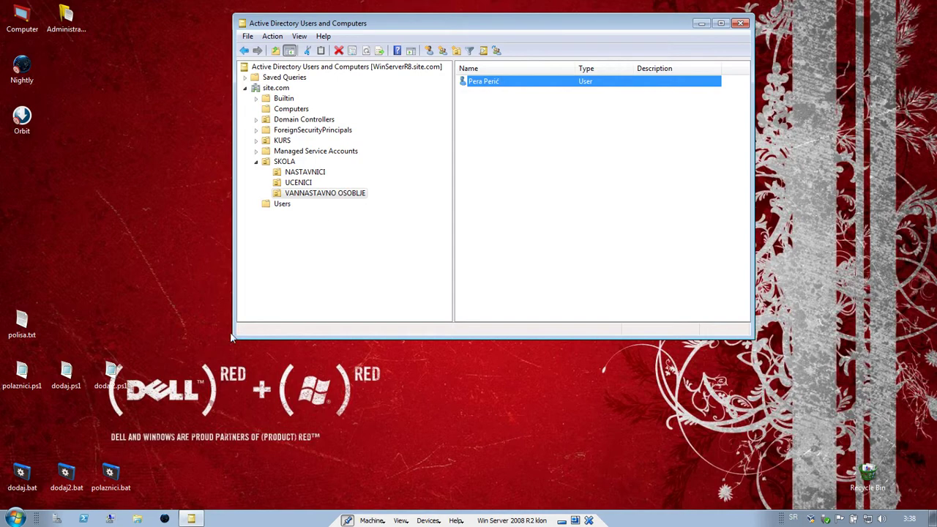
pyautogui.click(16, 518)
pyautogui.write('gpmc.msc')
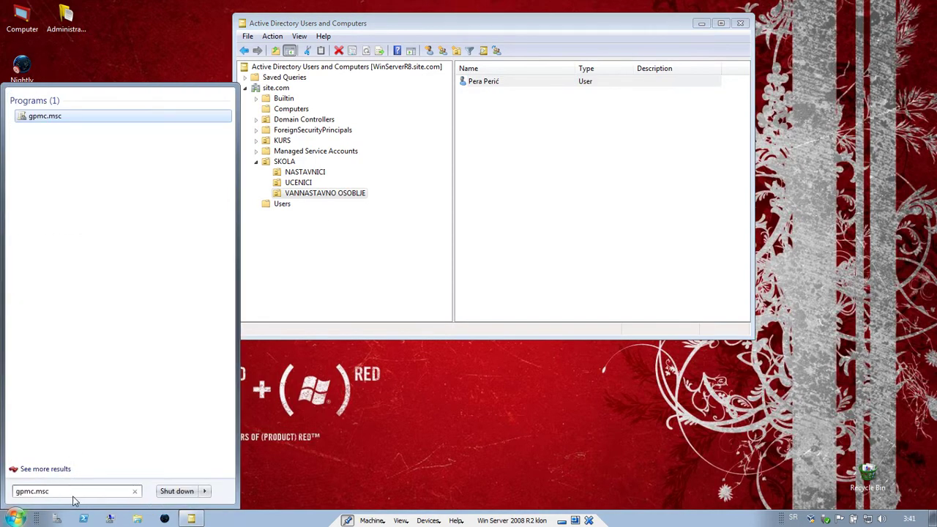
pyautogui.press('Return')
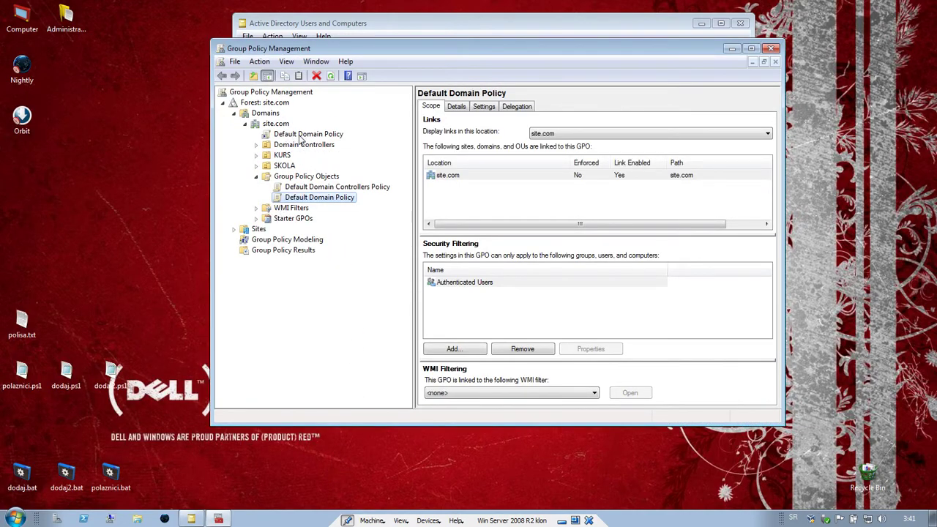
# - Open the Default Domain Policy in the Group Policy Management Editor
pyautogui.rightClick(319, 205)
pyautogui.click(331, 206)
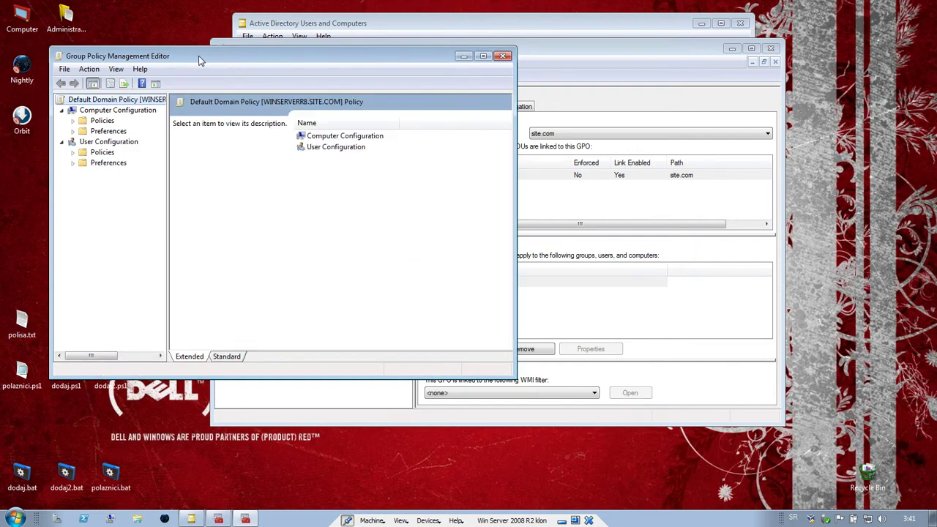
pyautogui.moveTo(197, 56); pyautogui.dragTo(407, 88)
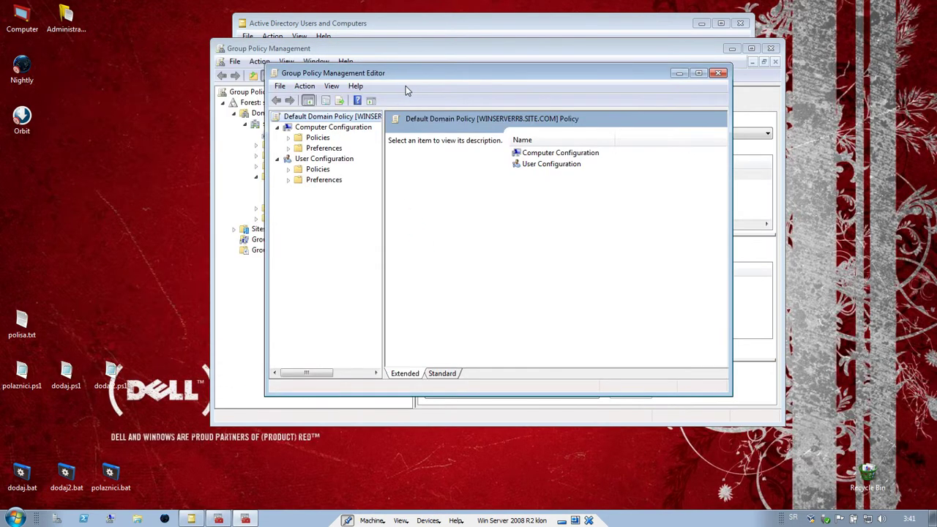
# - Navigate Computer Configuration > Windows Settings > Security Settings > Account Policies to Password Policy
pyautogui.click(289, 138)
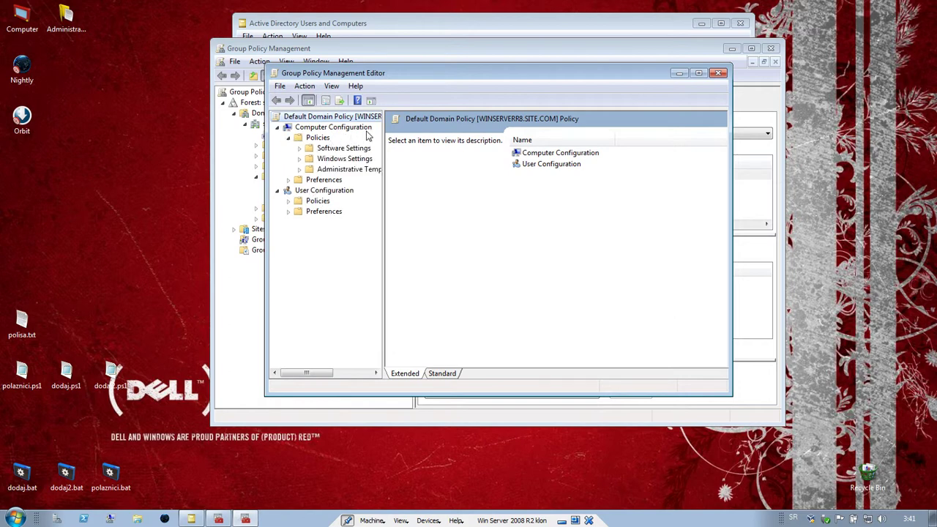
pyautogui.click(299, 169)
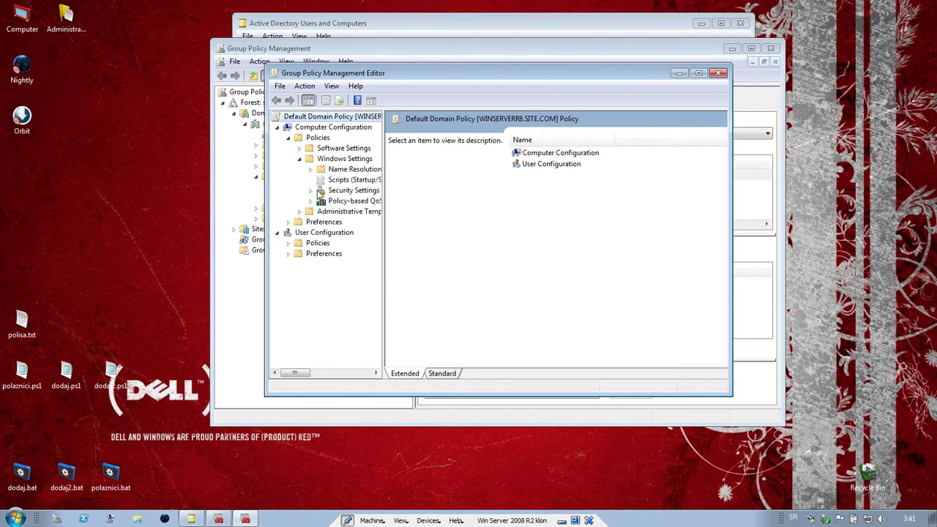
pyautogui.click(310, 190)
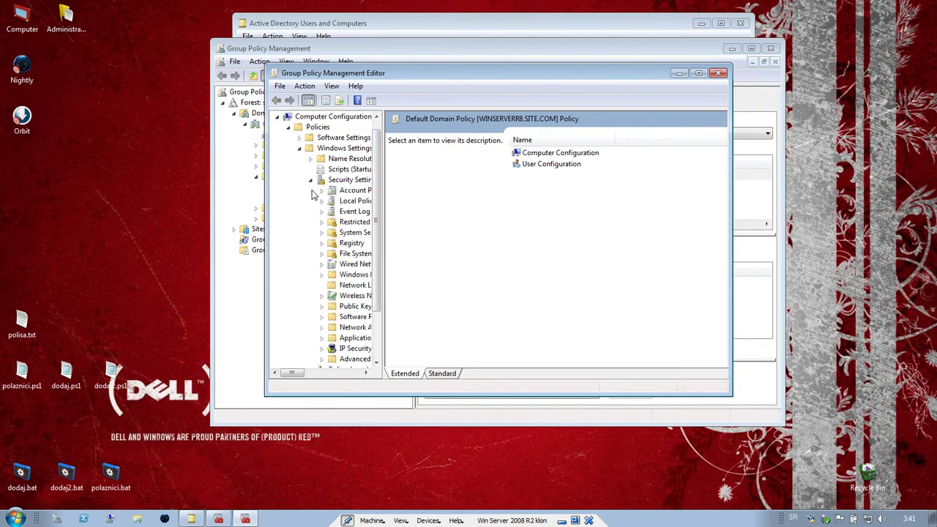
pyautogui.moveTo(382, 199); pyautogui.dragTo(502, 200)
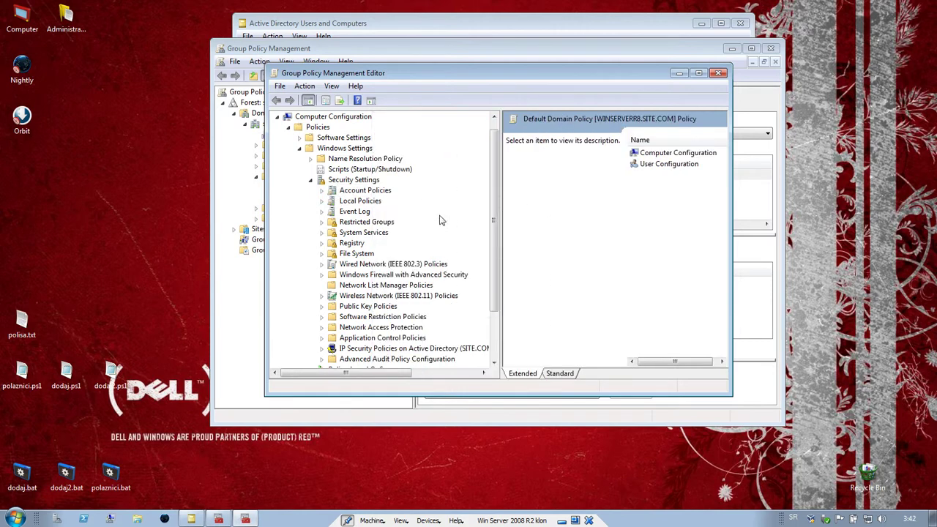
pyautogui.click(322, 191)
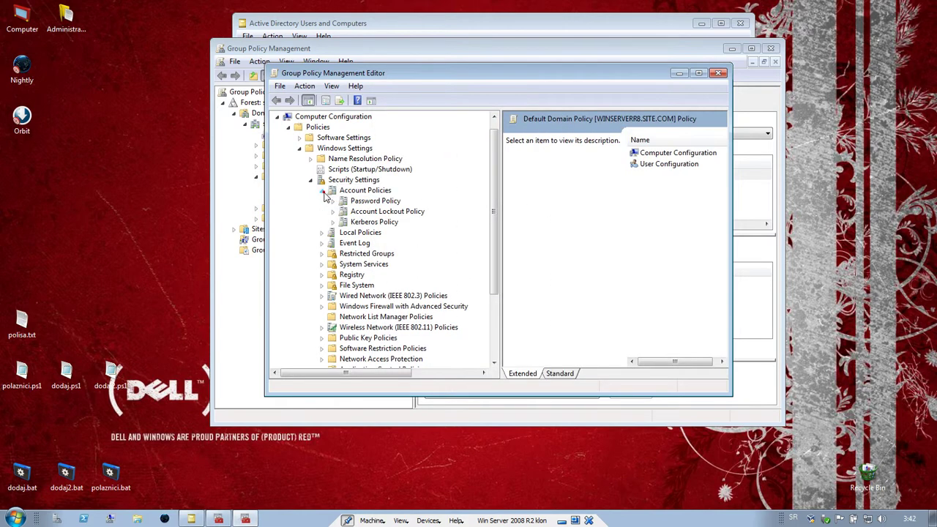
pyautogui.click(362, 202)
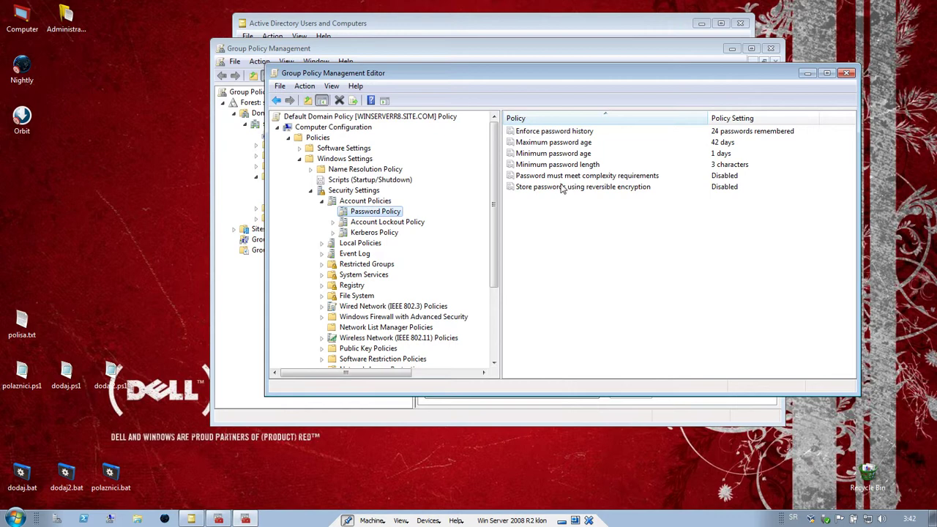
# - Check the password complexity requirement setting and leave it Disabled
pyautogui.click(586, 178)
pyautogui.doubleClick(585, 178)
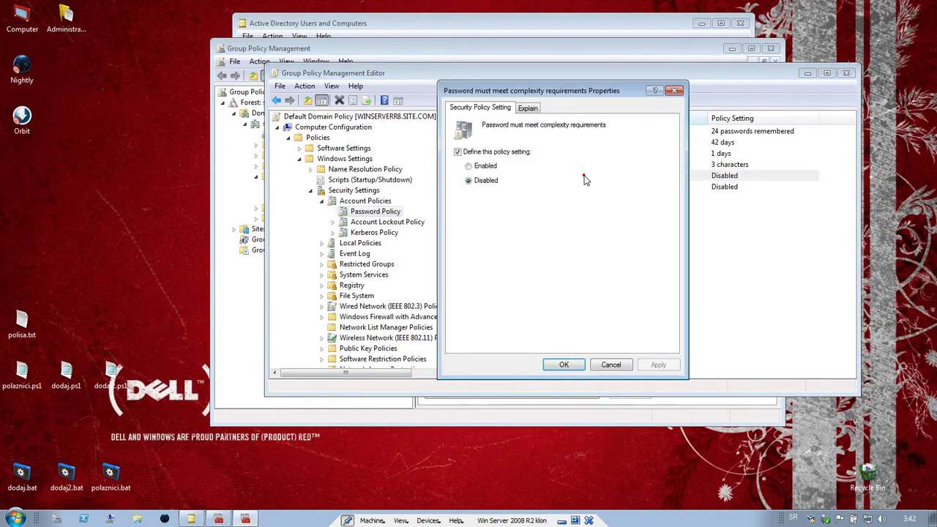
pyautogui.click(560, 366)
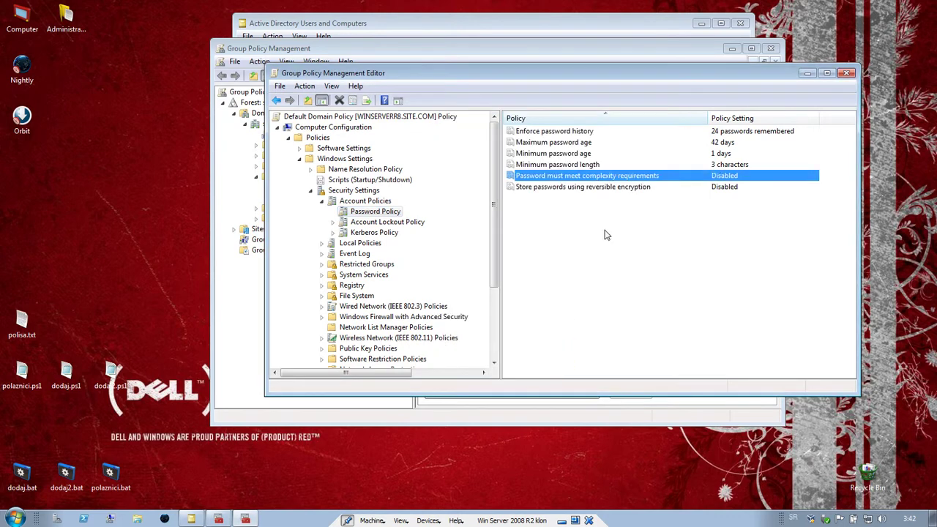
# - Confirm minimum password length stays 3 characters, then close the policy editor
pyautogui.click(570, 189)
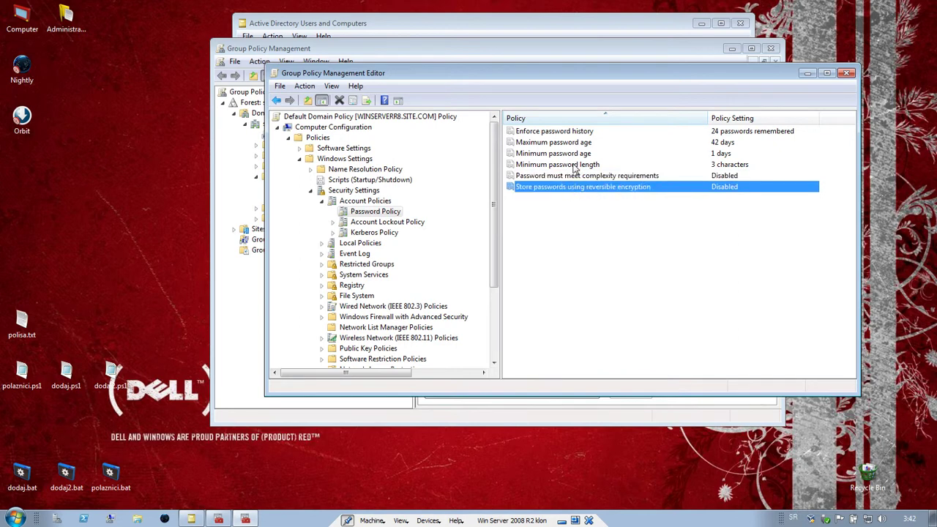
pyautogui.click(574, 166)
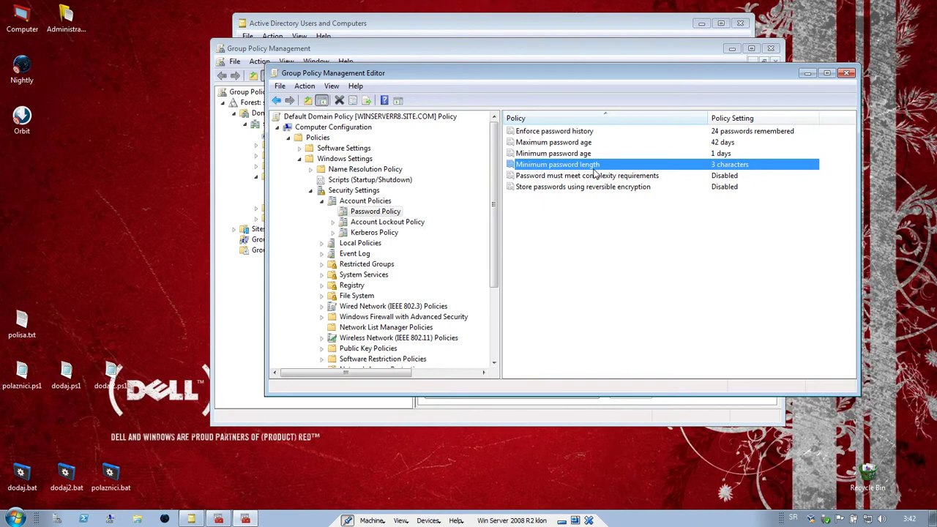
pyautogui.doubleClick(598, 167)
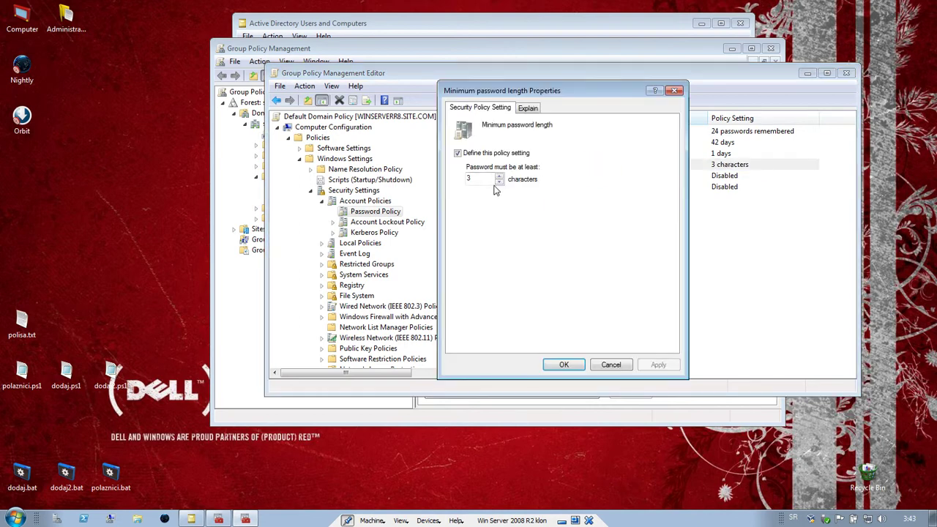
pyautogui.click(565, 364)
pyautogui.click(573, 156)
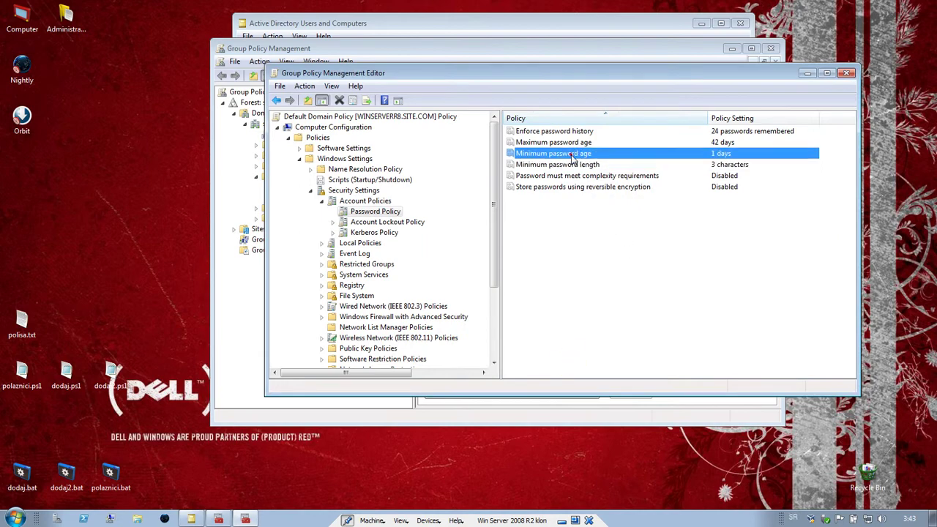
pyautogui.click(847, 72)
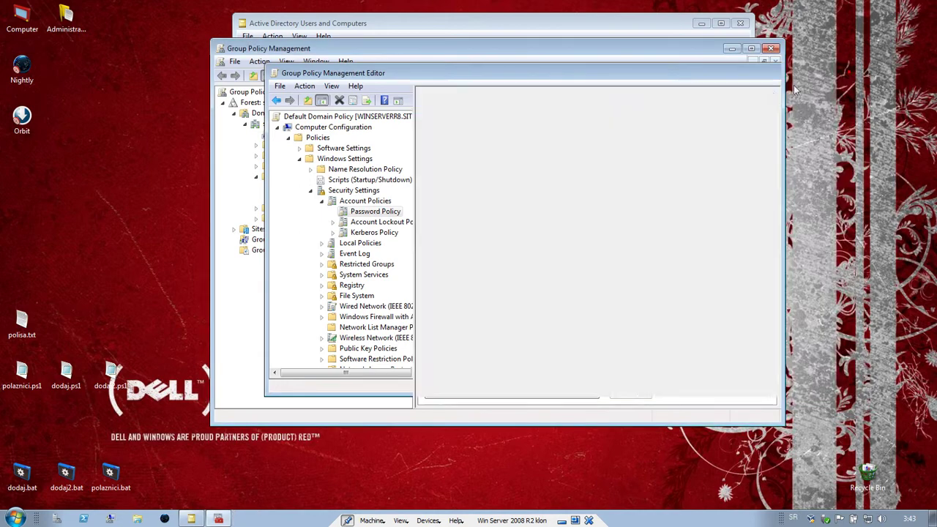
# - Close Group Policy Management and view the new user's Account, Telephones and Member Of (Domain Users) tabs
pyautogui.click(771, 48)
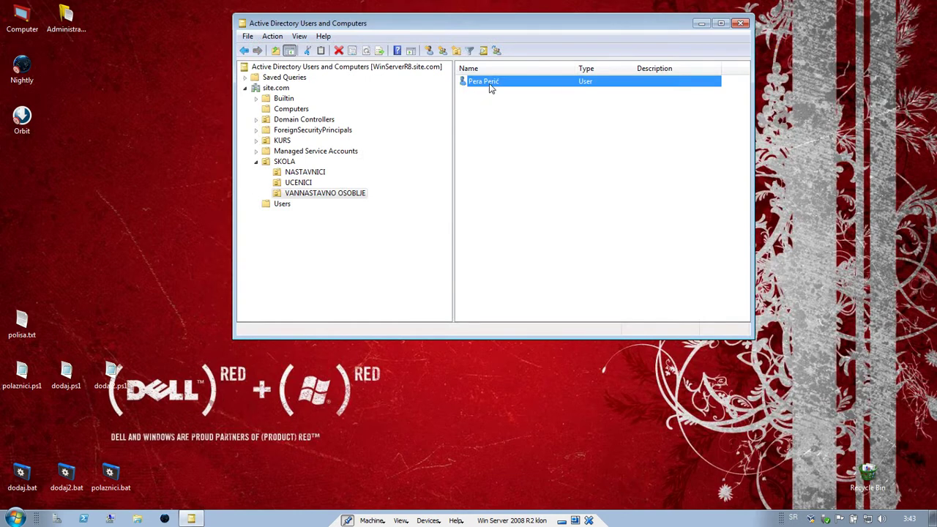
pyautogui.press('Return')
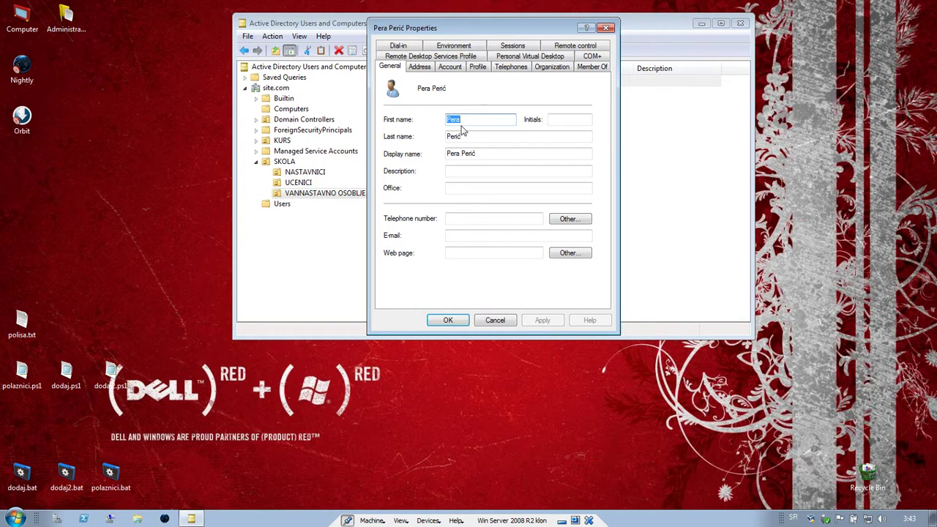
pyautogui.click(458, 67)
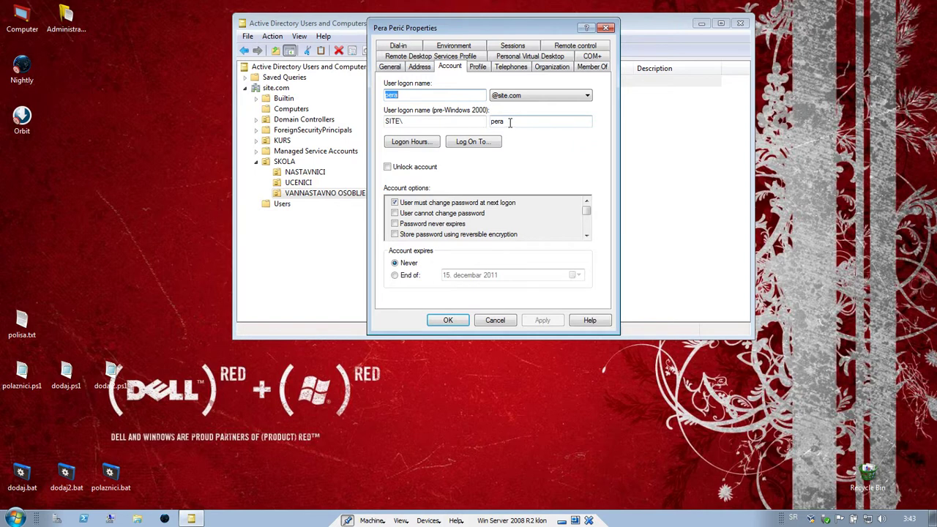
pyautogui.click(511, 67)
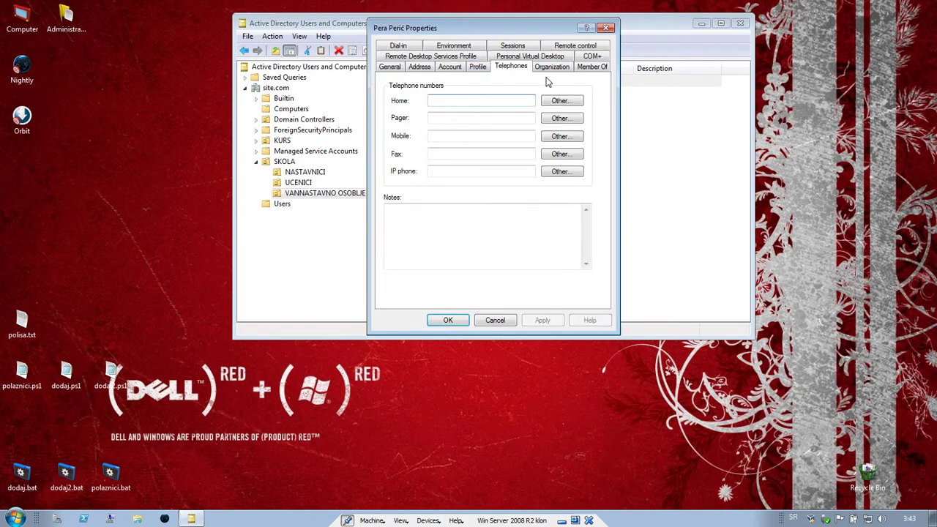
pyautogui.click(590, 66)
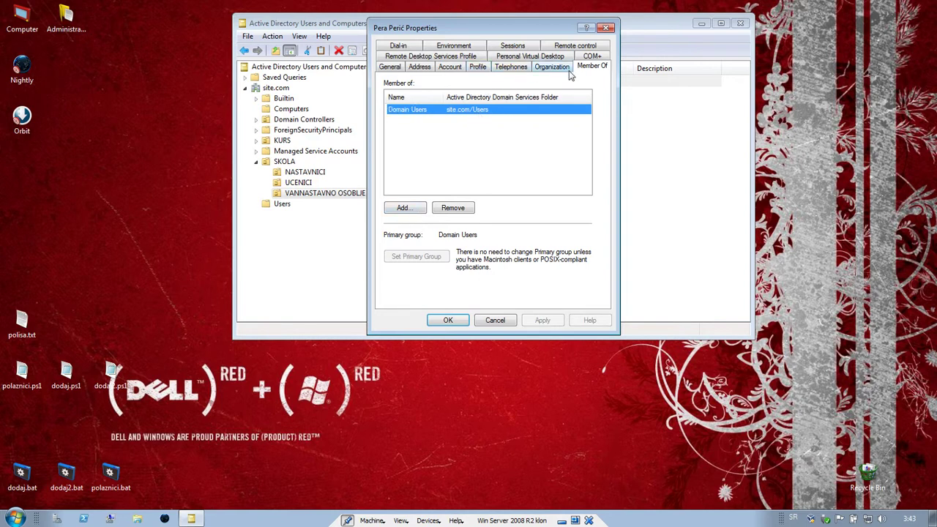
# - Browse all domain groups with Advanced > Find Now, then back out without choosing Administrators
pyautogui.click(422, 210)
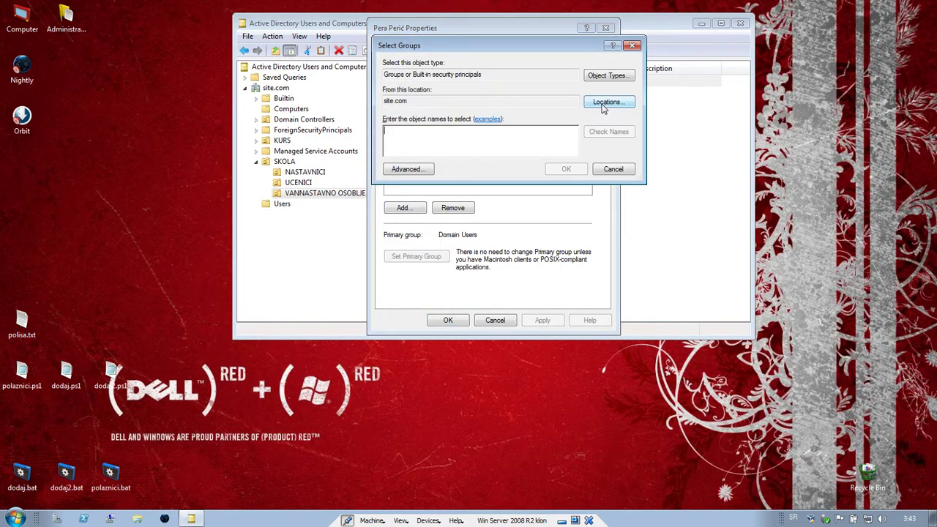
pyautogui.click(423, 170)
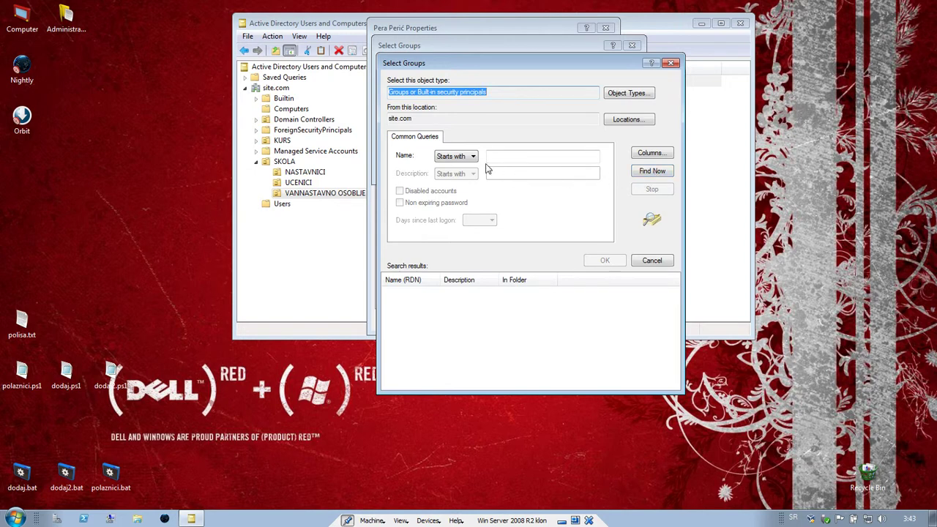
pyautogui.click(651, 172)
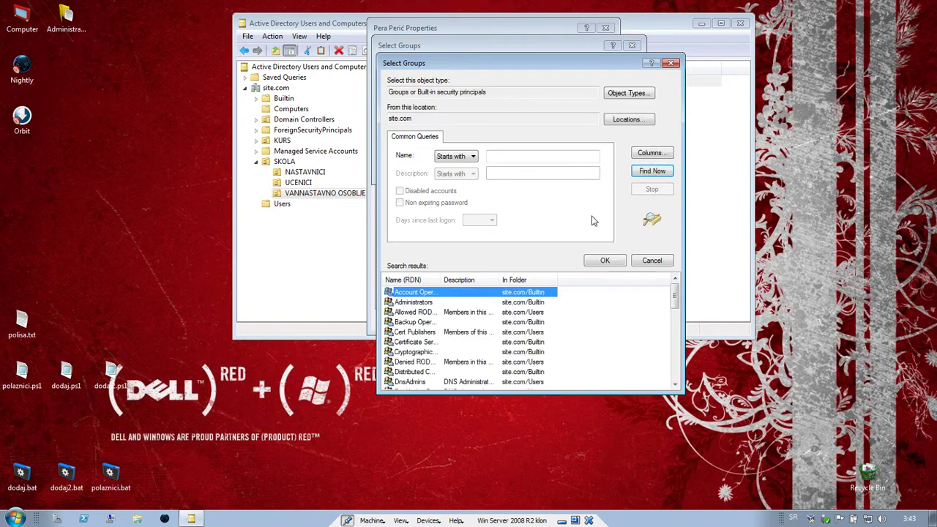
pyautogui.click(430, 304)
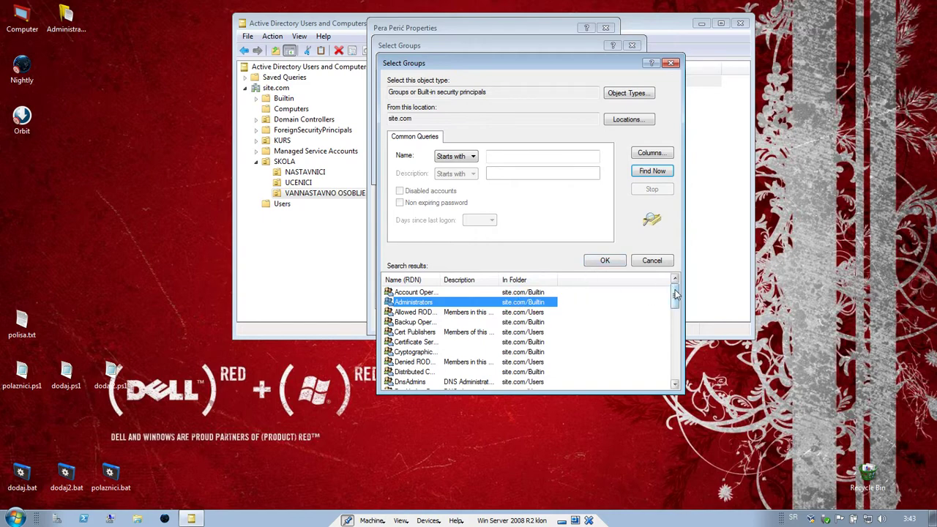
pyautogui.moveTo(675, 293); pyautogui.dragTo(675, 315)
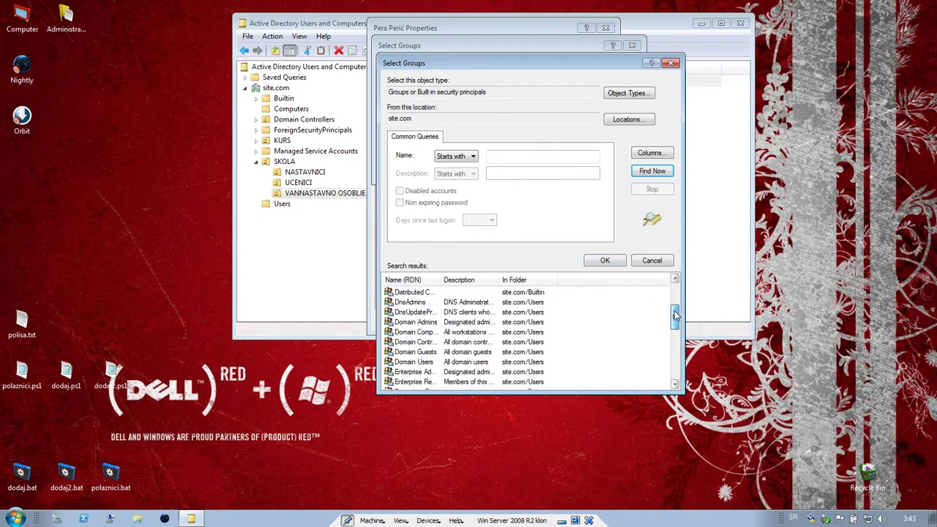
pyautogui.click(651, 260)
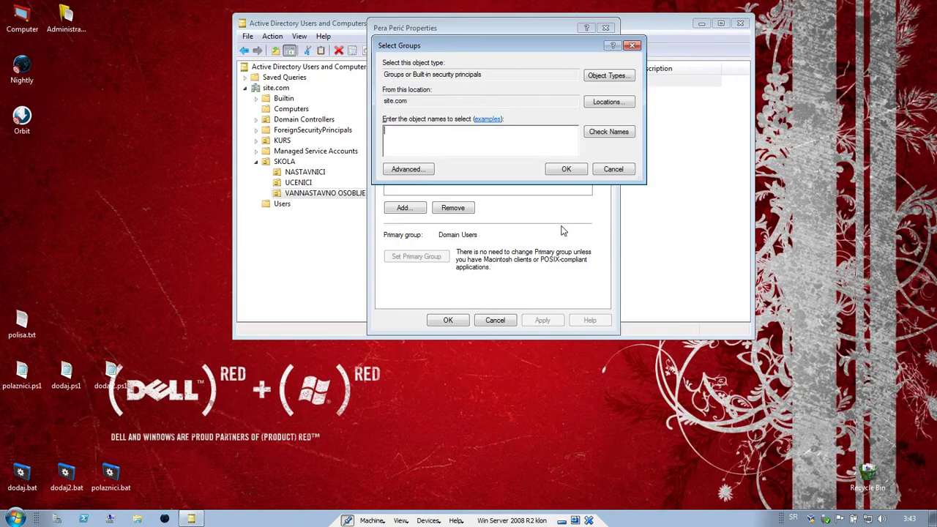
# - Cancel group selection and the user's Properties unchanged, then minimize the server VM
pyautogui.click(615, 170)
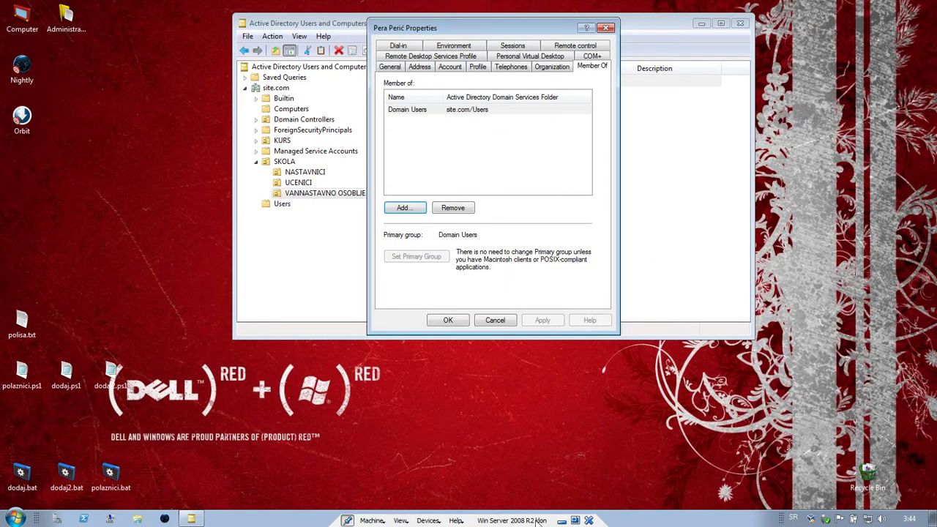
pyautogui.click(496, 320)
pyautogui.click(561, 520)
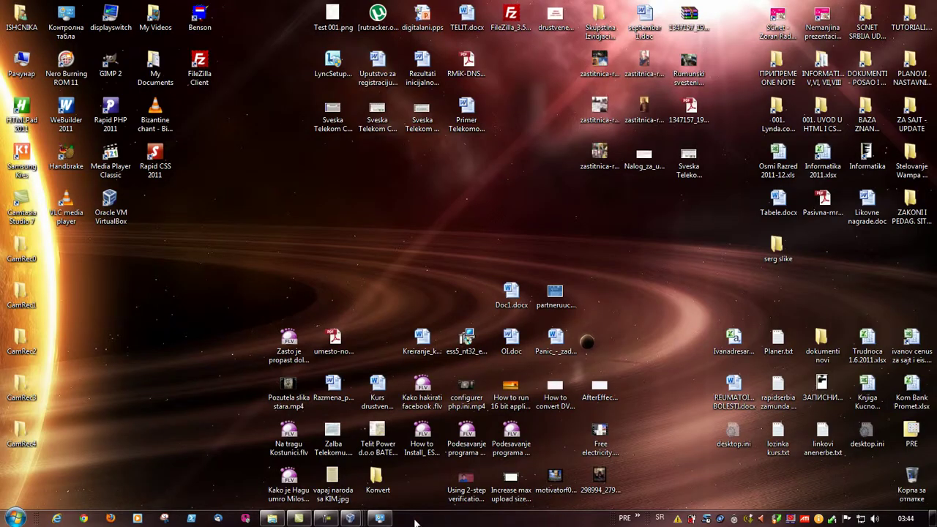
# - Switch to the Windows 7 x64 VM and log off its current user
pyautogui.click(358, 470)
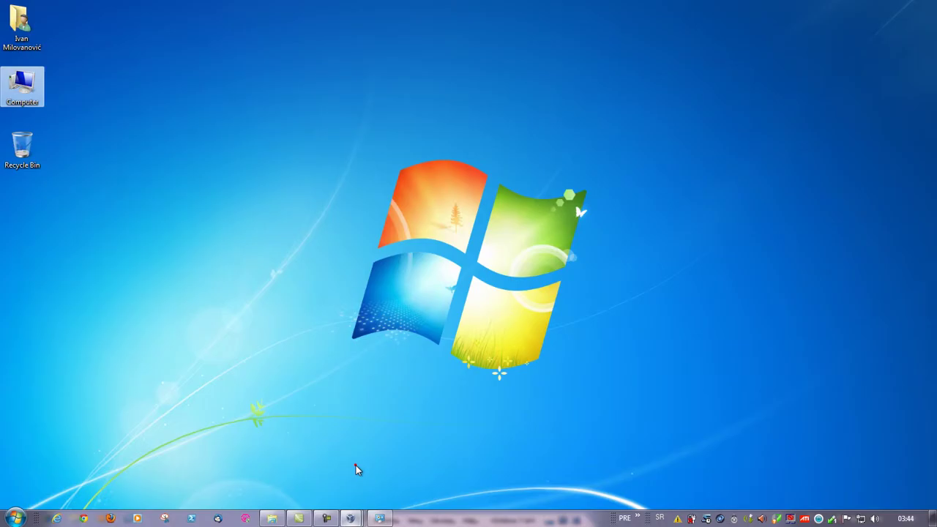
pyautogui.click(204, 491)
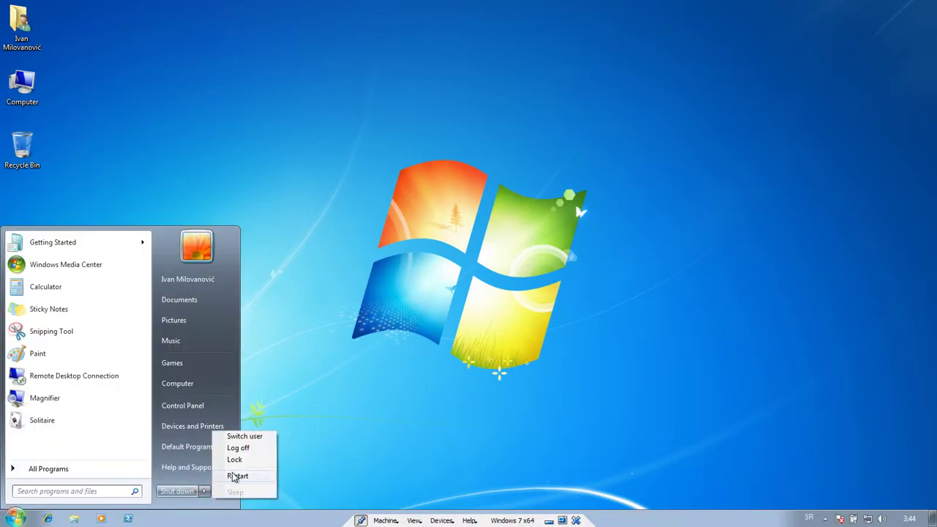
pyautogui.click(240, 448)
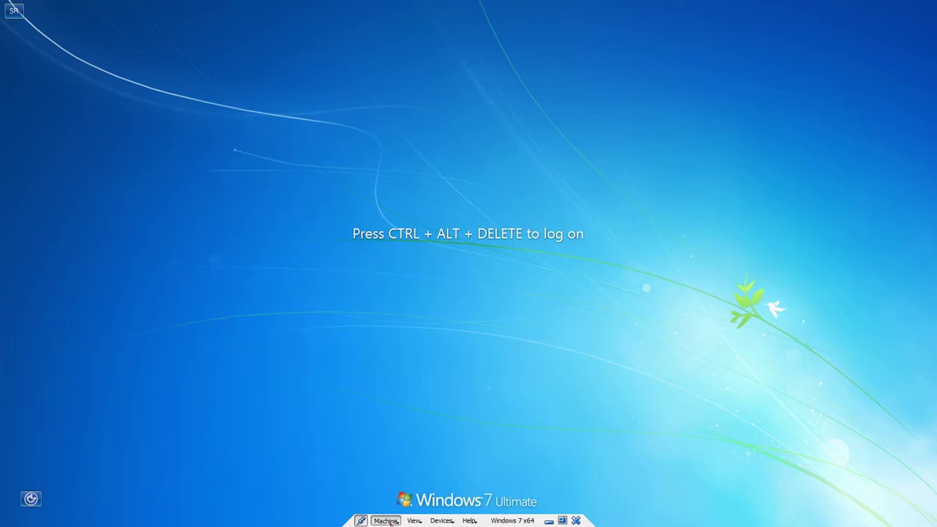
pyautogui.click(385, 521)
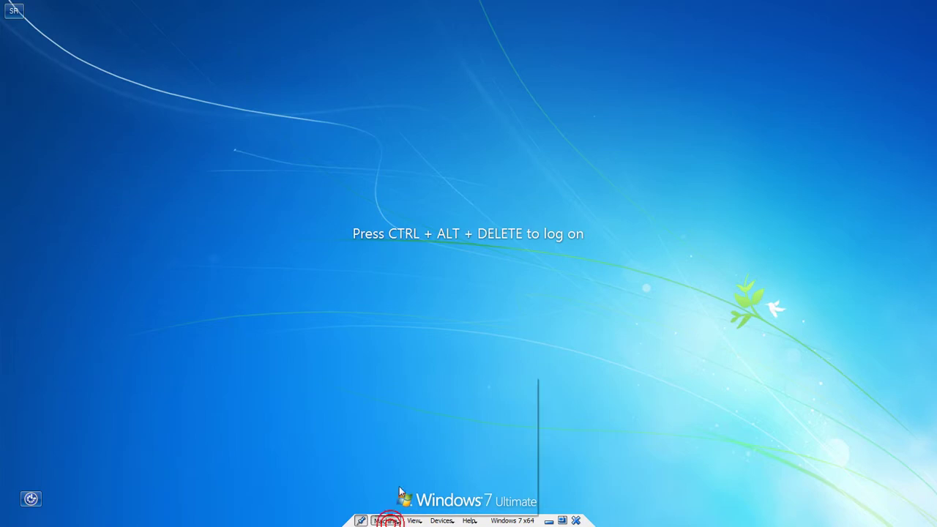
# - Insert Ctrl-Alt-Del, choose Other User, and submit the new domain user's logon name and password
pyautogui.click(411, 445)
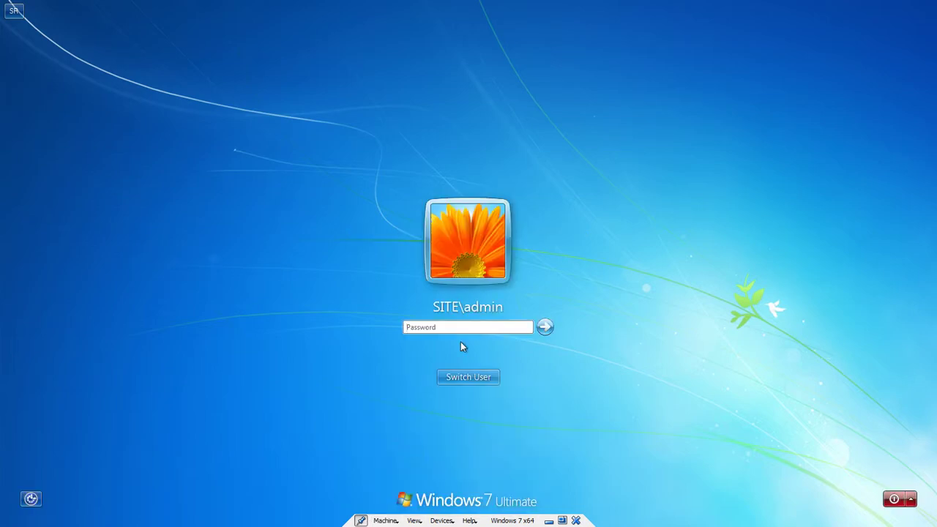
pyautogui.click(496, 378)
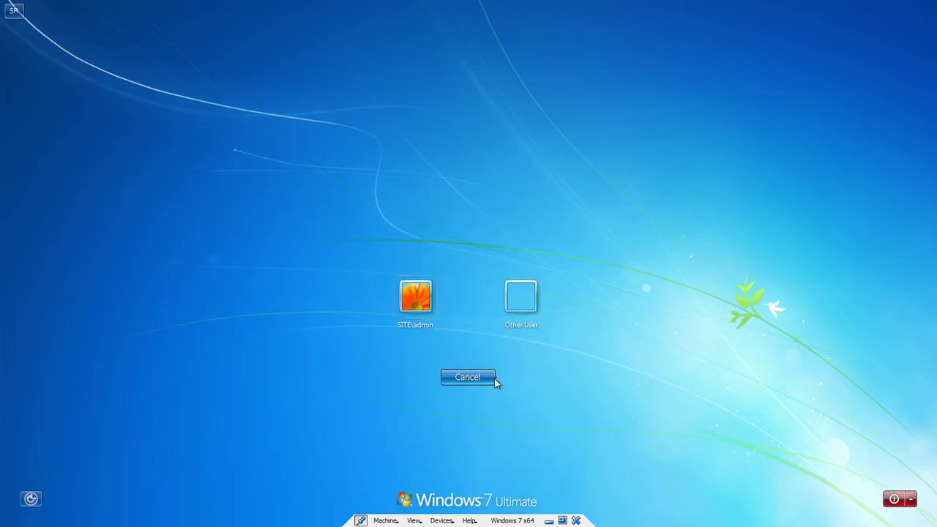
pyautogui.click(521, 295)
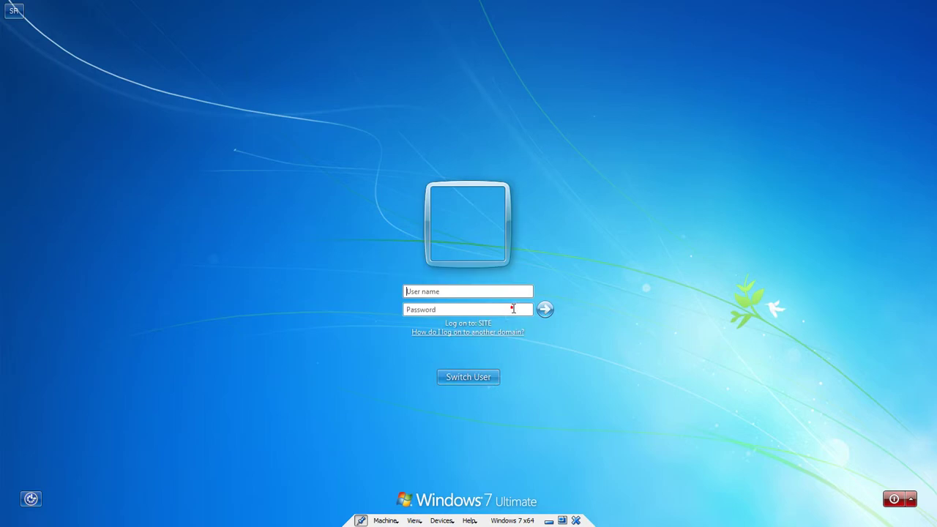
pyautogui.click(442, 293)
pyautogui.press('Tab')
pyautogui.write('****')
pyautogui.press('Return')
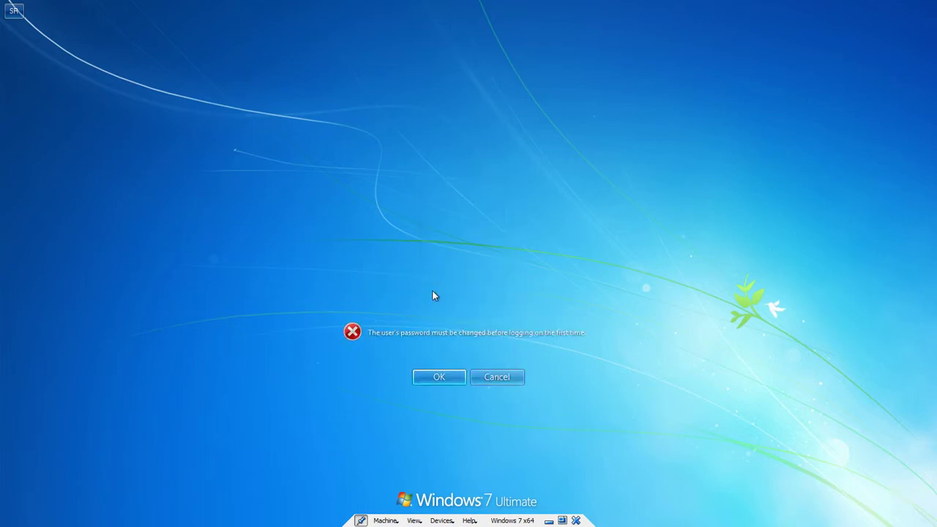
# - Set the required new password at first logon and confirm the signed-in user from the Start menu
pyautogui.press('Return')
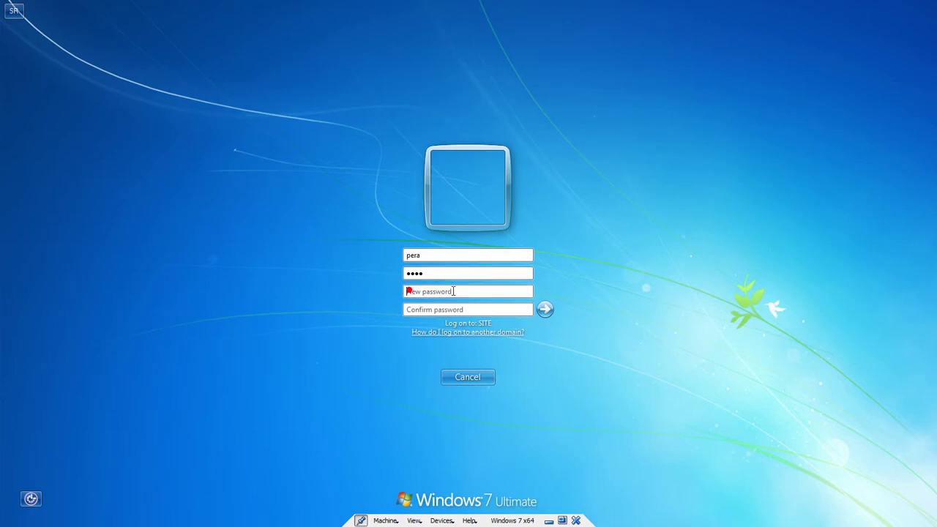
pyautogui.write('**')
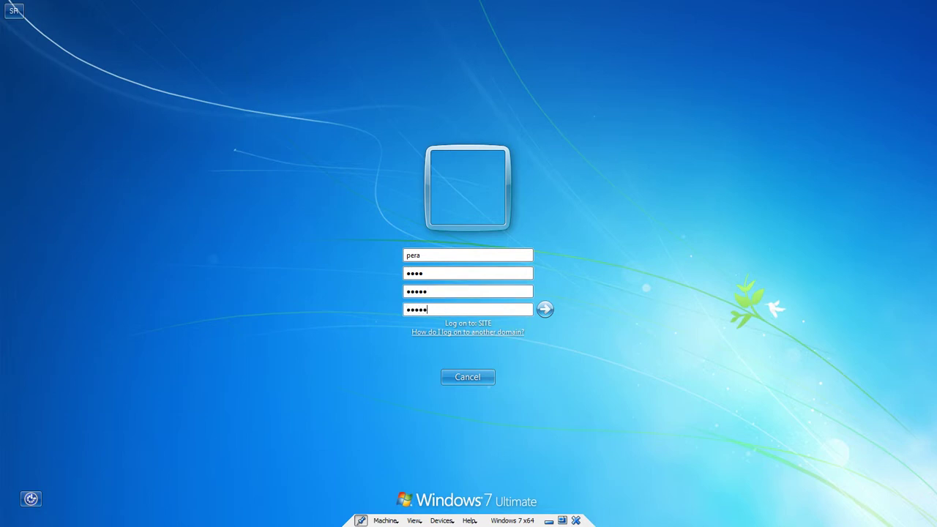
pyautogui.press('Return')
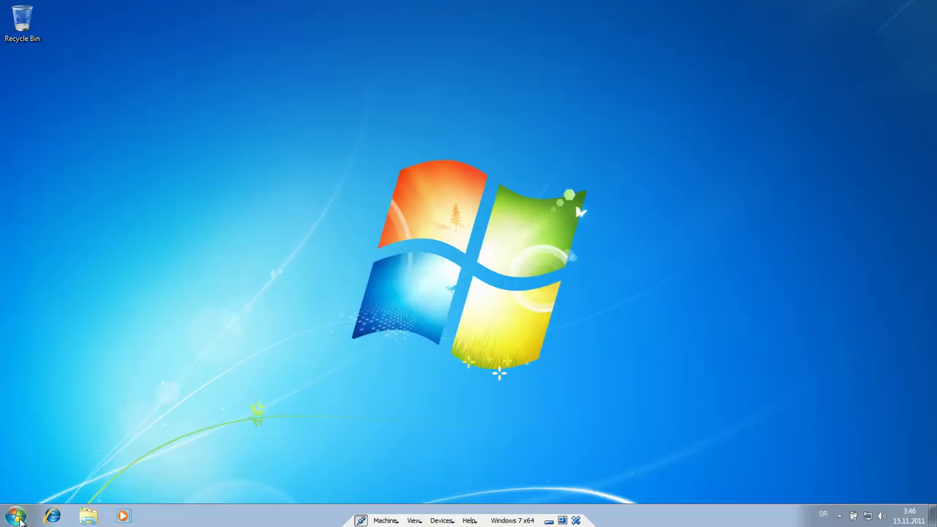
pyautogui.click(14, 517)
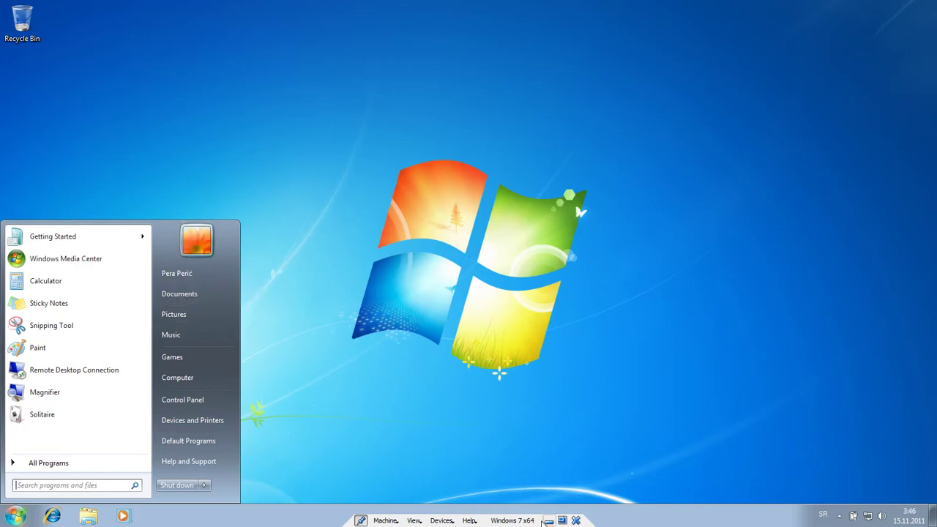
pyautogui.click(334, 356)
# - Switch from the Windows 7 VM to the Win Server 2008 R2 klon VM and minimize AD Users and Computers
pyautogui.click(549, 521)
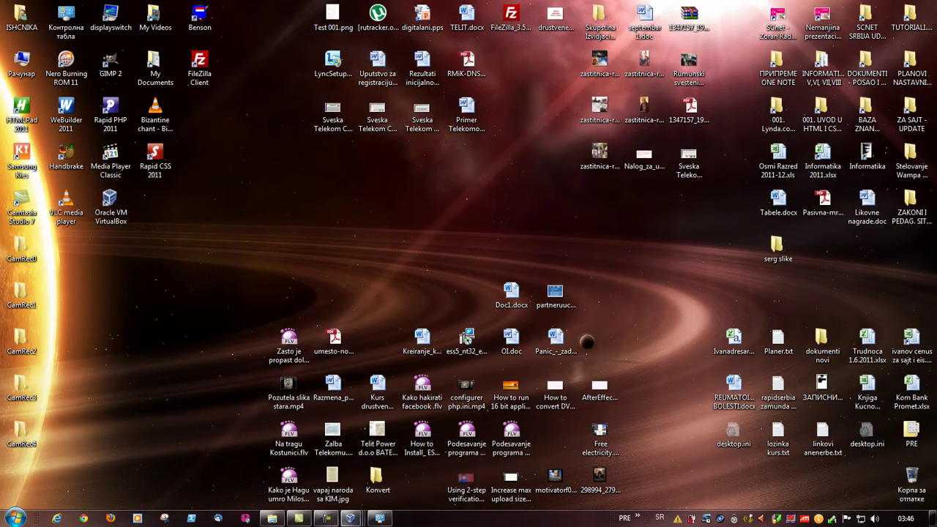
pyautogui.moveTo(351, 518)
pyautogui.click(445, 464)
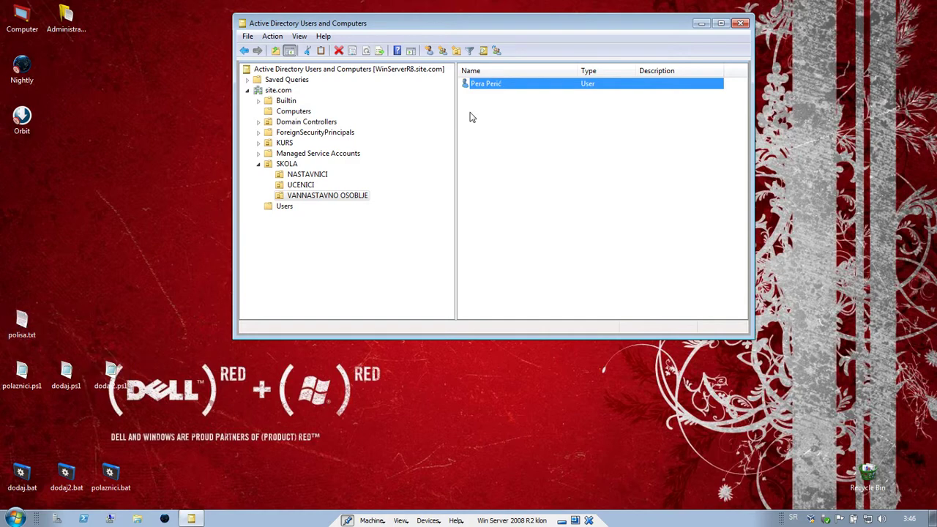
pyautogui.click(701, 24)
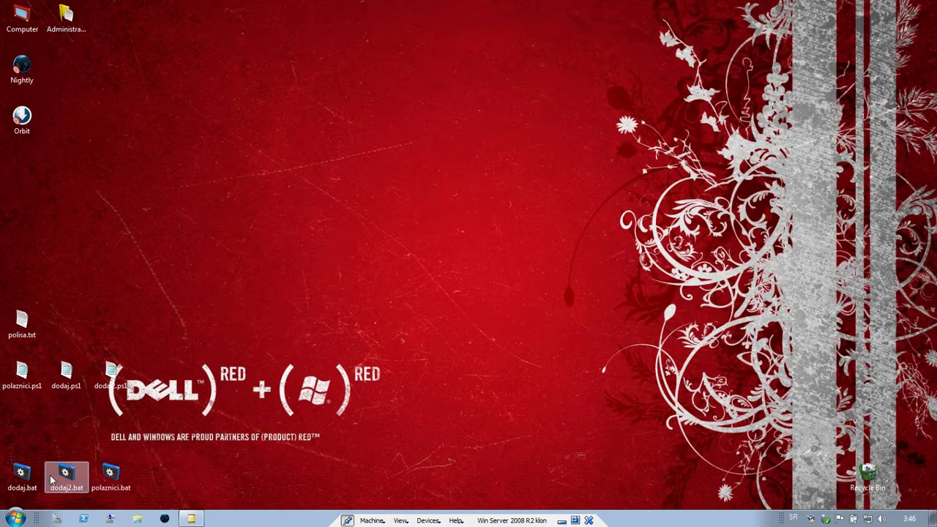
# - Open dodaj.bat in Notepad and review its cn=, dc=site and dc=com parameters
pyautogui.rightClick(27, 474)
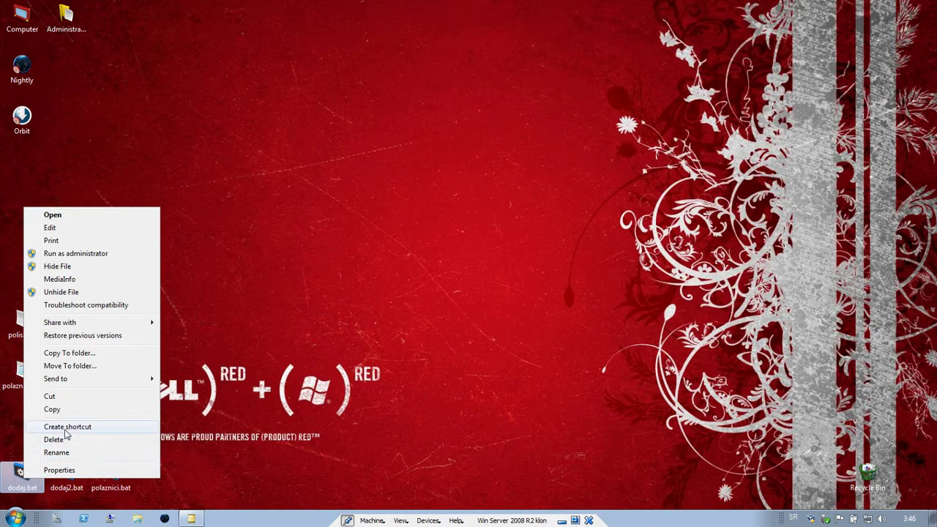
pyautogui.click(70, 230)
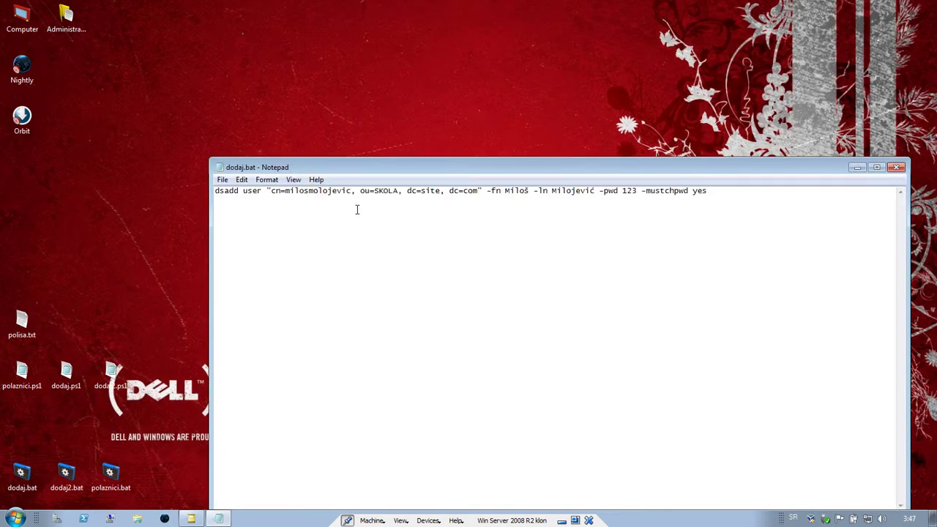
pyautogui.moveTo(376, 170); pyautogui.dragTo(383, 87)
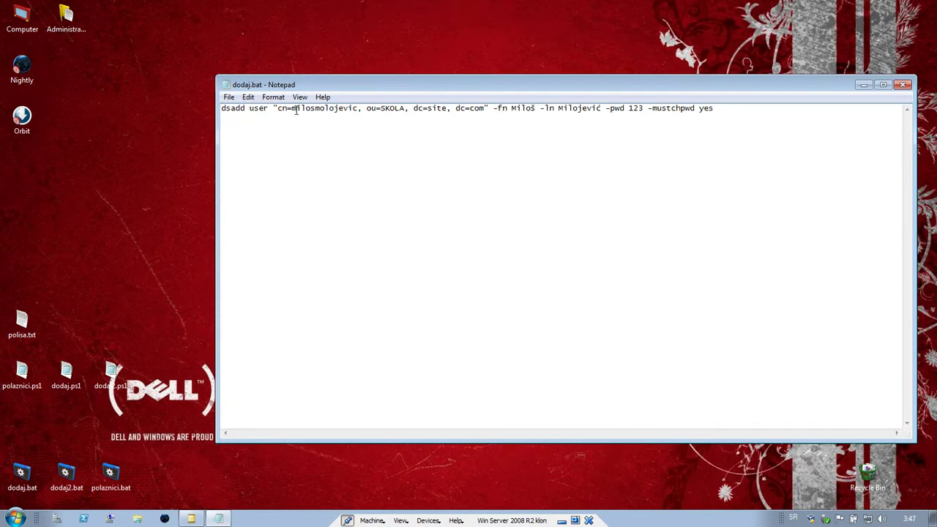
pyautogui.moveTo(279, 109); pyautogui.dragTo(414, 107)
pyautogui.click(418, 107)
pyautogui.moveTo(448, 108); pyautogui.dragTo(413, 160)
pyautogui.moveTo(486, 109); pyautogui.dragTo(456, 108)
pyautogui.moveTo(639, 108); pyautogui.dragTo(611, 109)
pyautogui.click(643, 108)
pyautogui.write('4')
pyautogui.moveTo(718, 108); pyautogui.dragTo(661, 108)
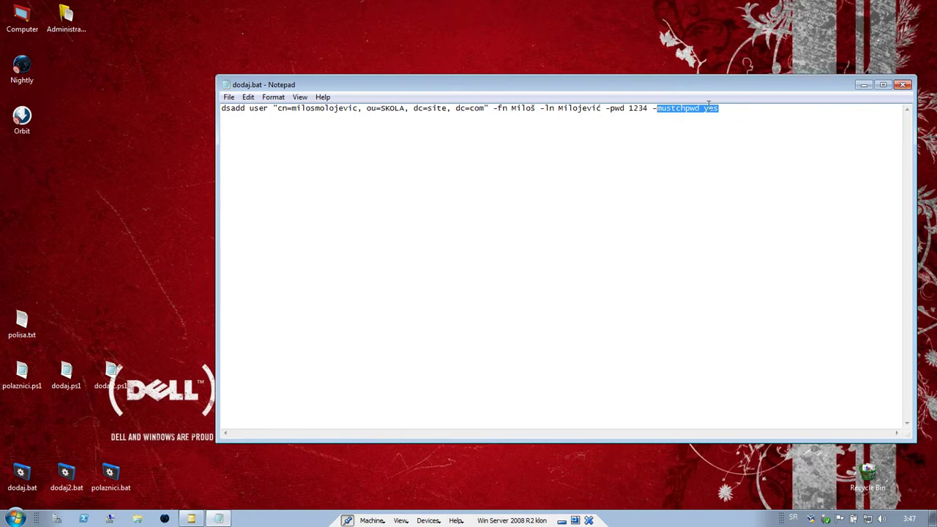
pyautogui.moveTo(722, 108); pyautogui.dragTo(218, 117)
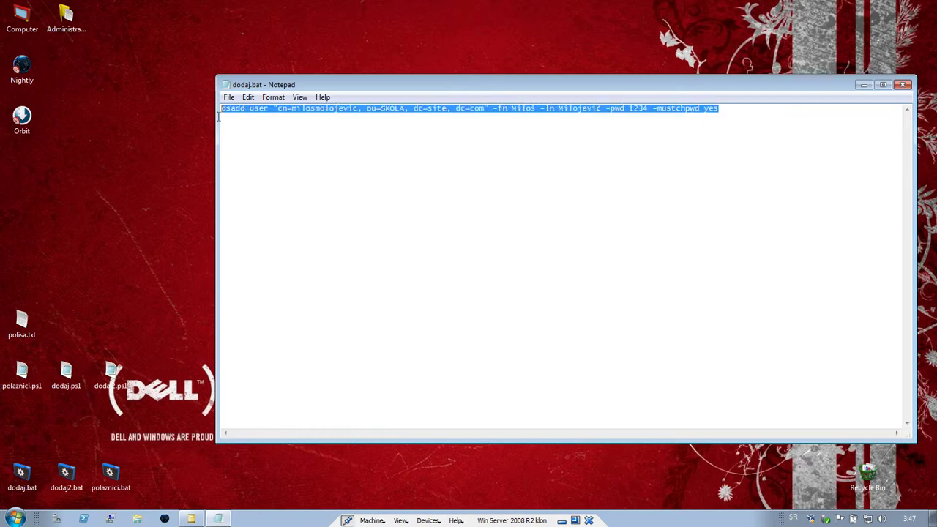
pyautogui.click(83, 519)
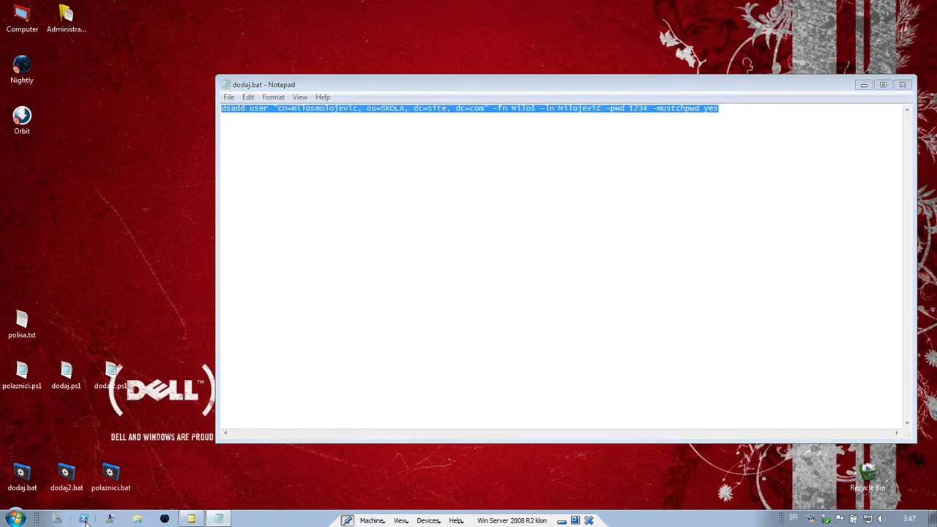
pyautogui.click(694, 129)
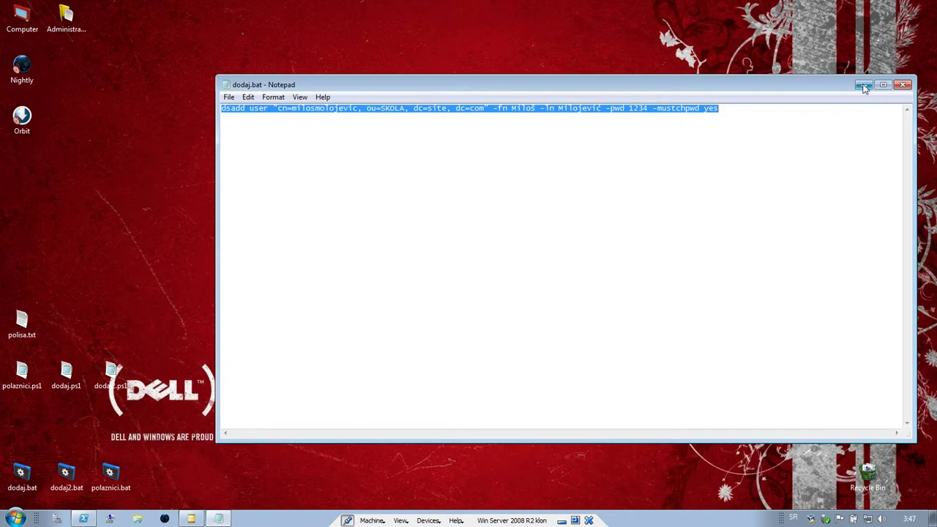
pyautogui.click(864, 85)
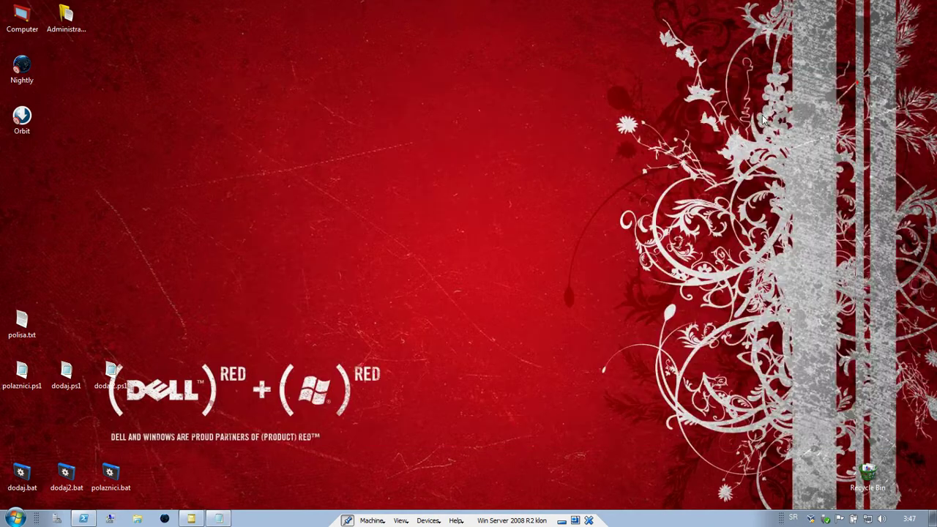
# - Open polaznici.bat for editing, check the KURS OU in its dsadd lines, and close it unchanged
pyautogui.rightClick(111, 472)
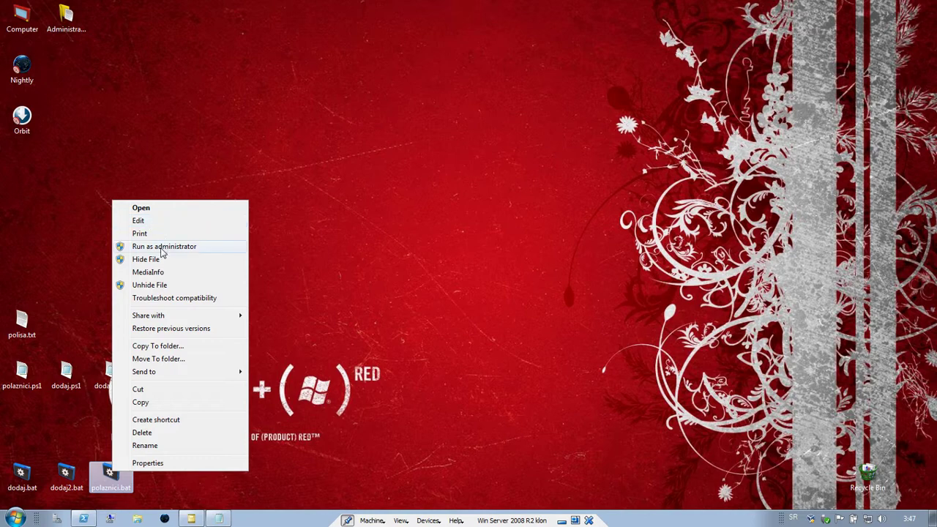
pyautogui.click(147, 220)
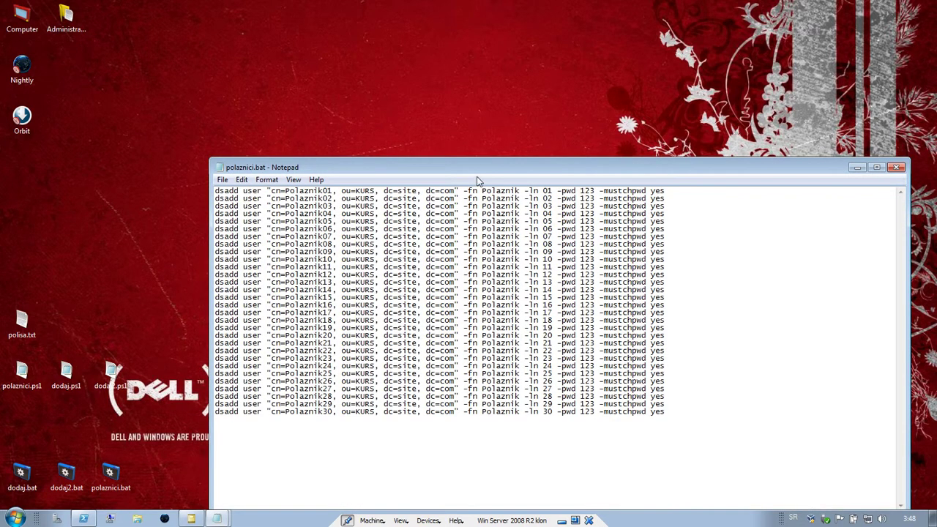
pyautogui.moveTo(474, 175); pyautogui.dragTo(444, 69)
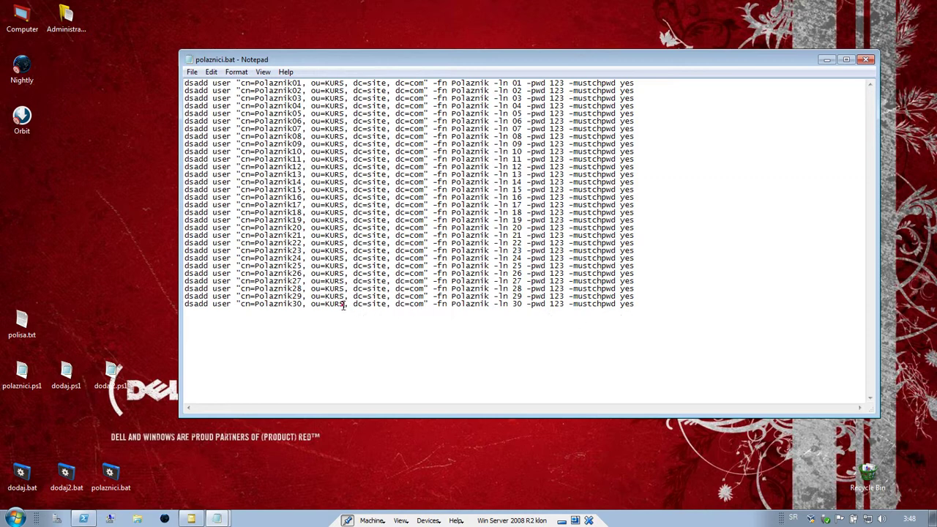
pyautogui.doubleClick(344, 304)
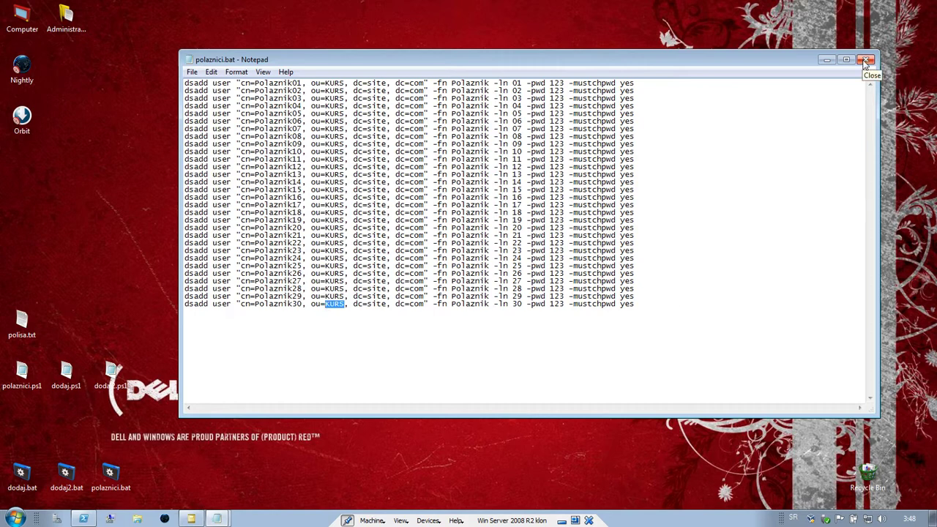
pyautogui.click(865, 63)
pyautogui.moveTo(111, 474); pyautogui.dragTo(198, 253)
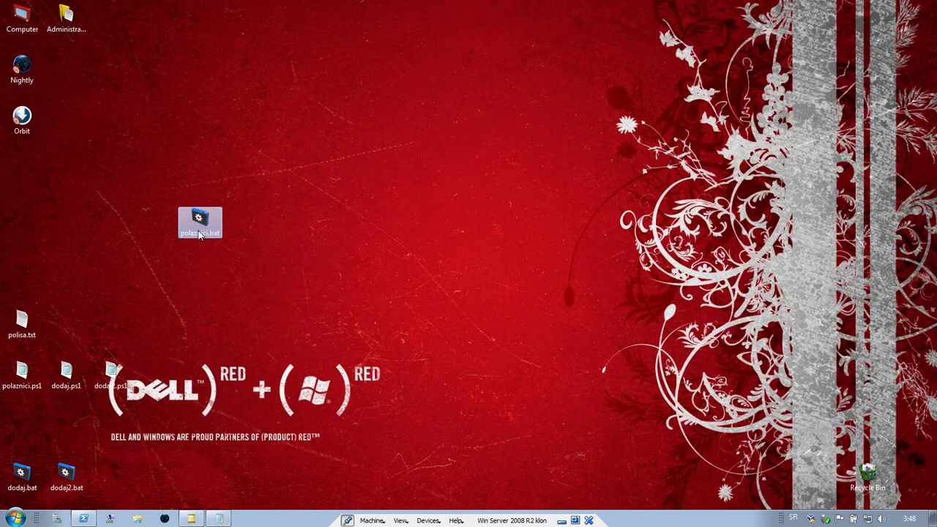
# - Rearrange the script icons and run polaznici.ps1 in an administrator PowerShell window
pyautogui.moveTo(212, 218); pyautogui.dragTo(110, 474)
pyautogui.moveTo(22, 374); pyautogui.dragTo(235, 322)
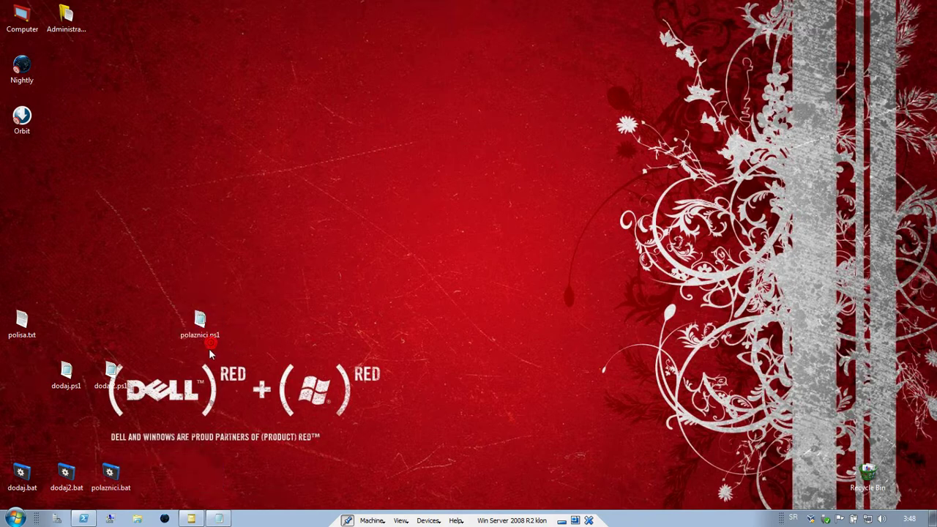
pyautogui.moveTo(212, 350); pyautogui.dragTo(257, 299)
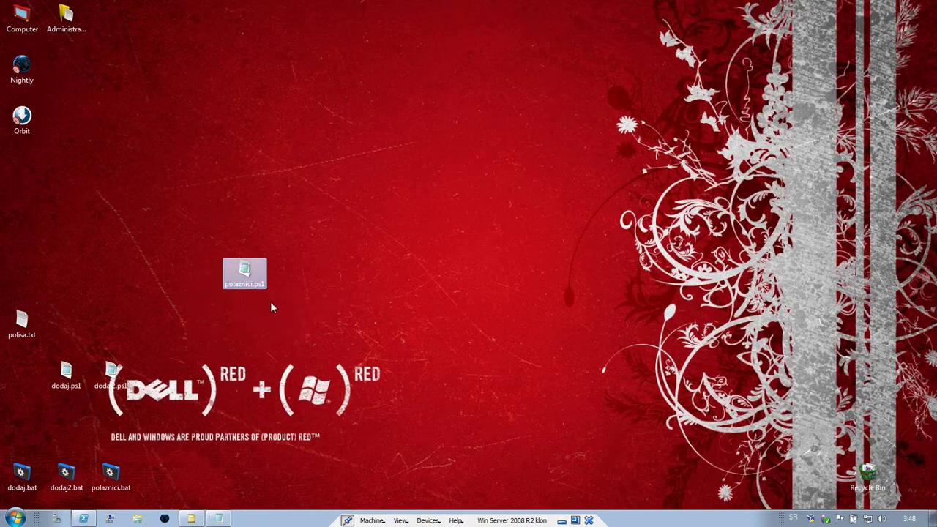
pyautogui.click(83, 518)
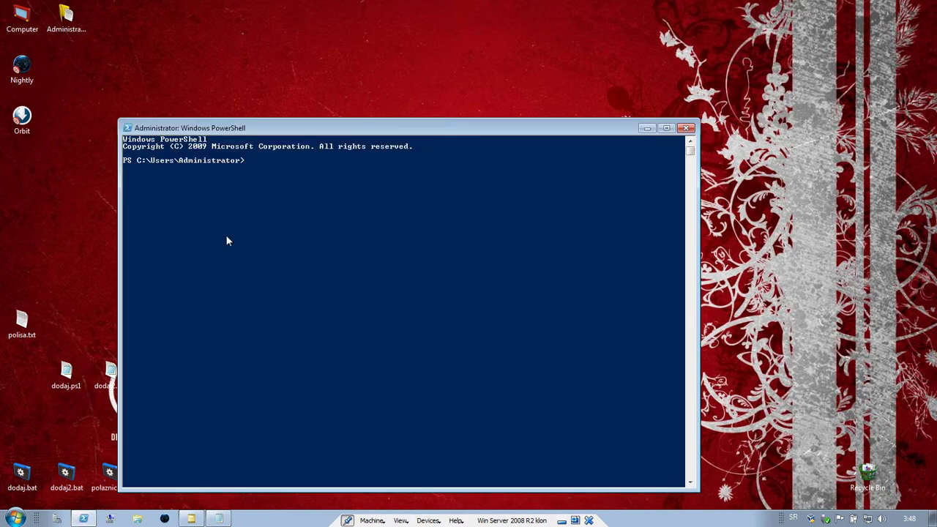
pyautogui.moveTo(365, 121); pyautogui.dragTo(592, 86)
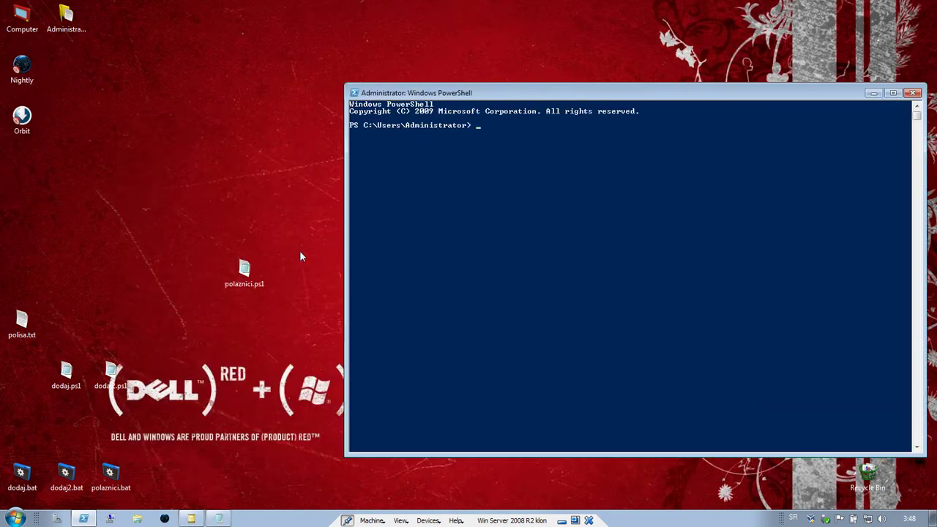
pyautogui.moveTo(247, 276); pyautogui.dragTo(562, 171)
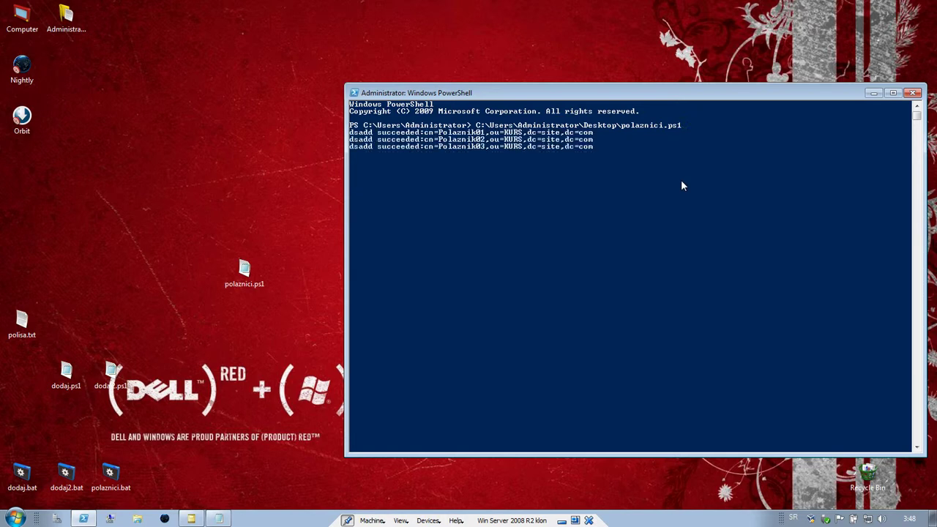
# - Check polisa.txt for the Set-ExecutionPolicy RemoteSigned line, then close it and PowerShell
pyautogui.moveTo(615, 77); pyautogui.dragTo(609, 73)
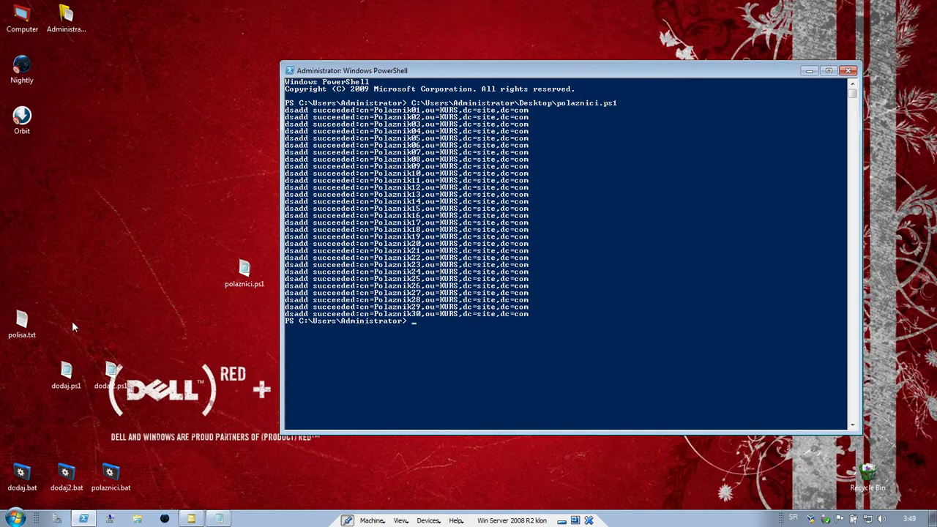
pyautogui.doubleClick(21, 322)
pyautogui.moveTo(359, 83); pyautogui.dragTo(186, 84)
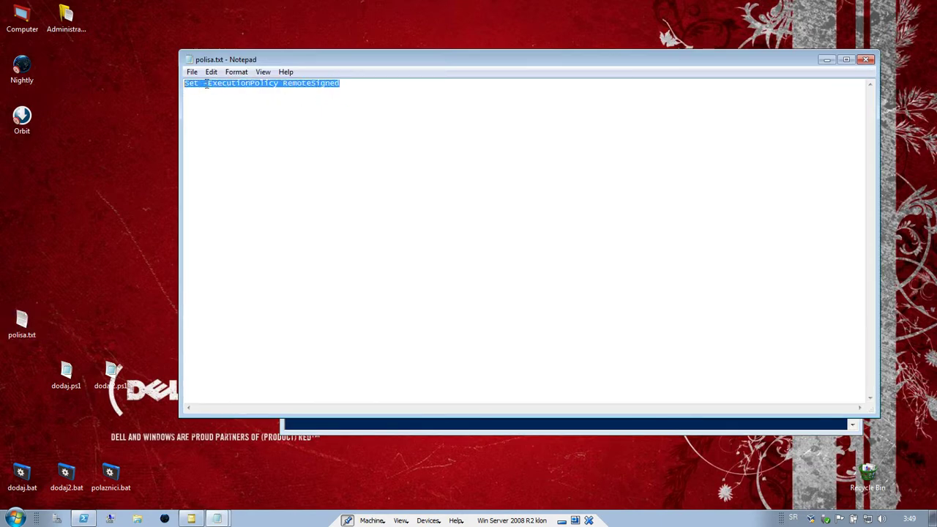
pyautogui.click(865, 62)
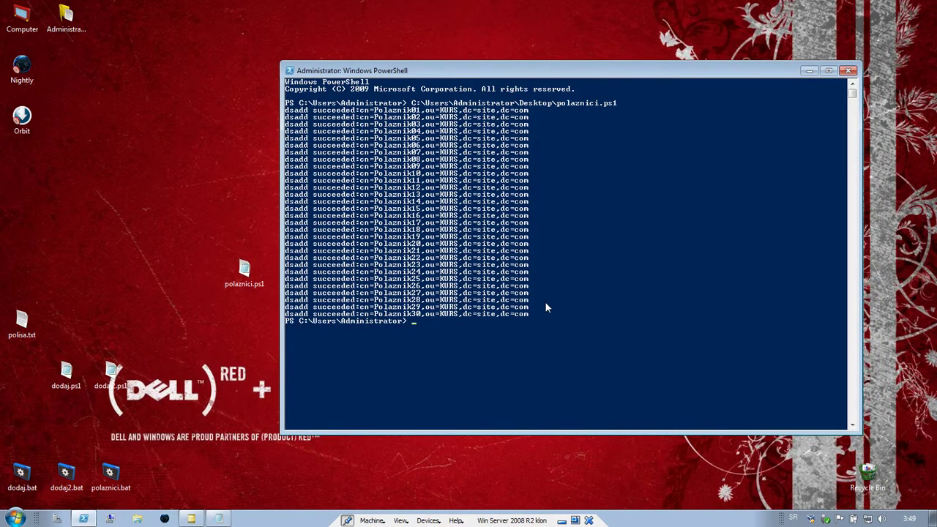
pyautogui.click(848, 70)
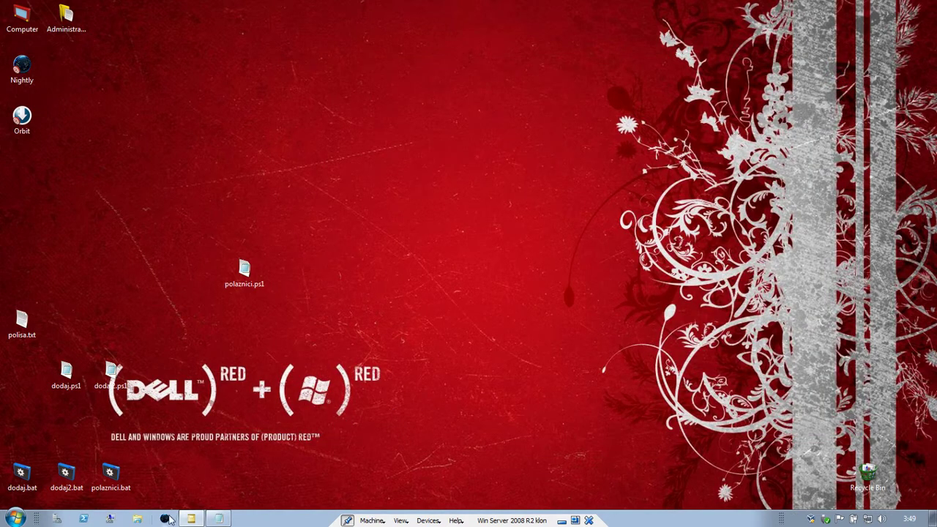
# - Restore and enlarge Active Directory Users and Computers to view Polaznik01–Polaznik30 in KURS
pyautogui.click(192, 519)
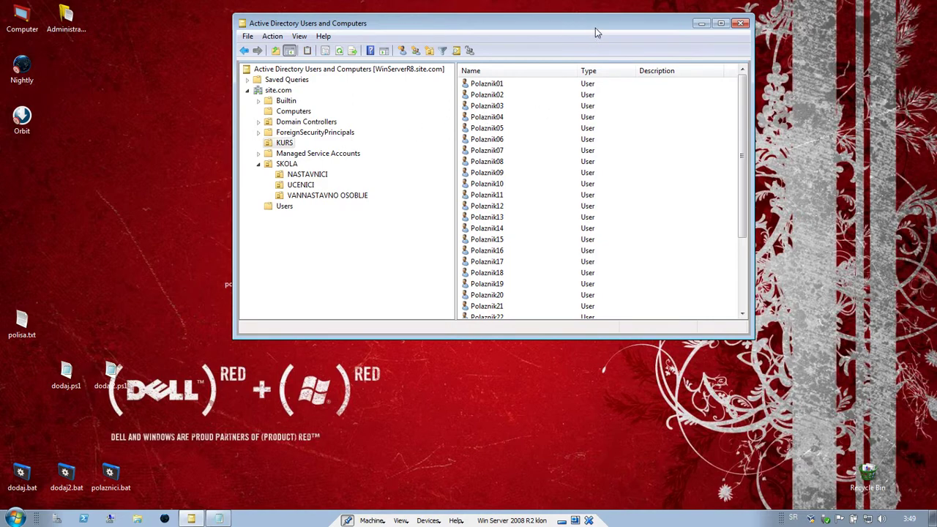
pyautogui.moveTo(596, 28); pyautogui.dragTo(533, 33)
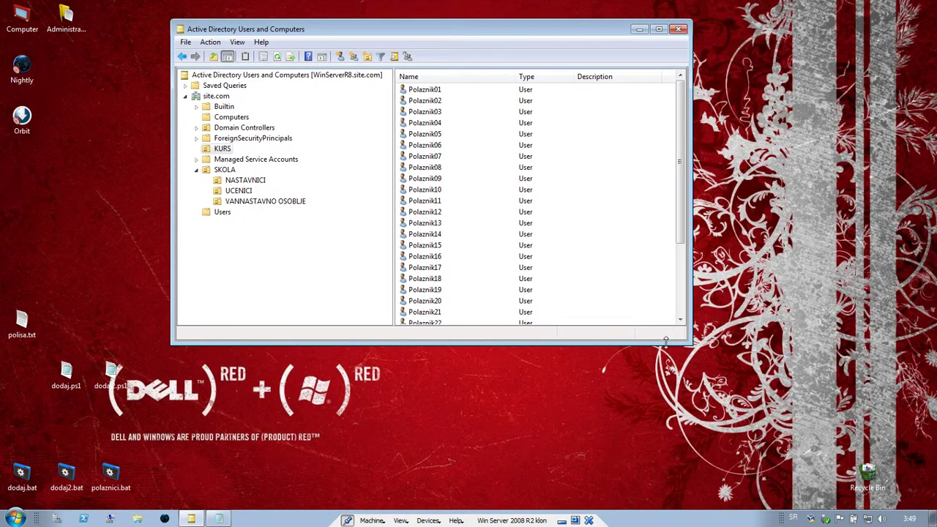
pyautogui.moveTo(663, 344); pyautogui.dragTo(649, 423)
pyautogui.scroll(-1, 679, 188)
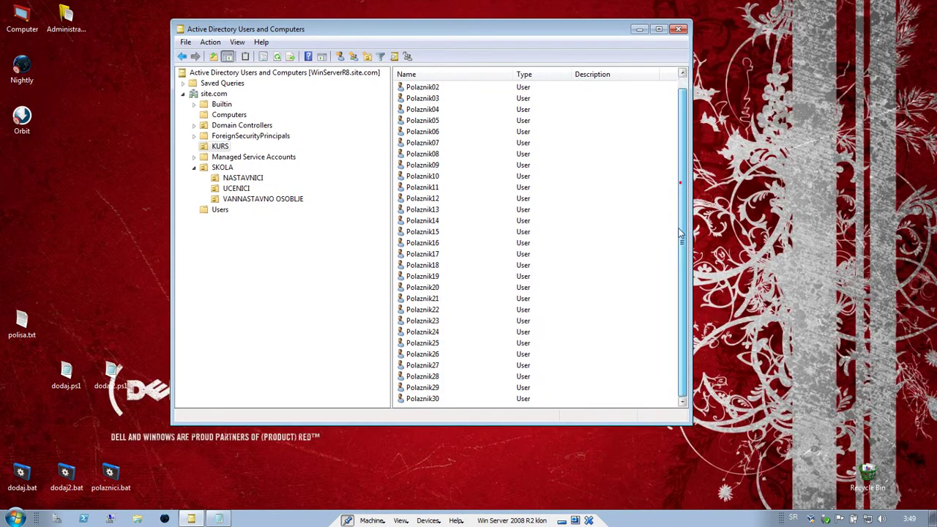
pyautogui.scroll(1, 678, 278)
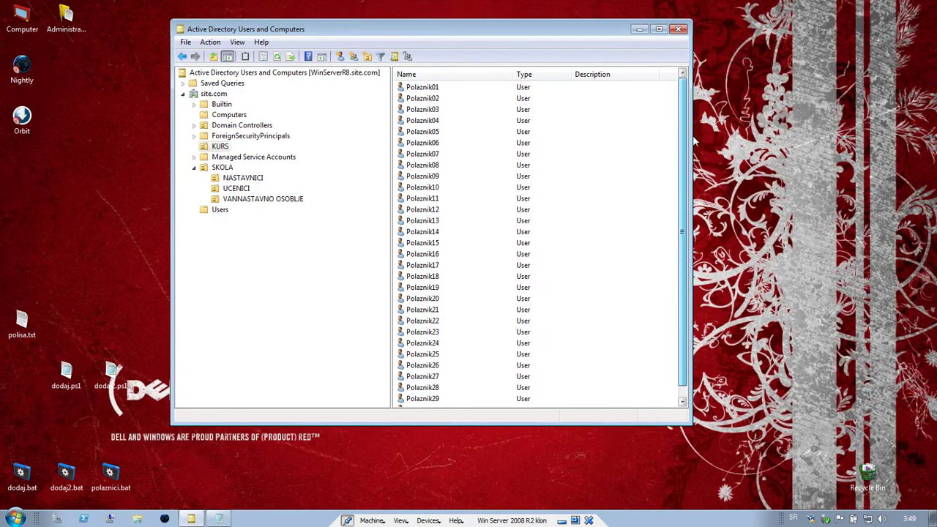
# - Inspect Polaznik04's properties on the Address and Account tabs, then close with OK
pyautogui.rightClick(429, 120)
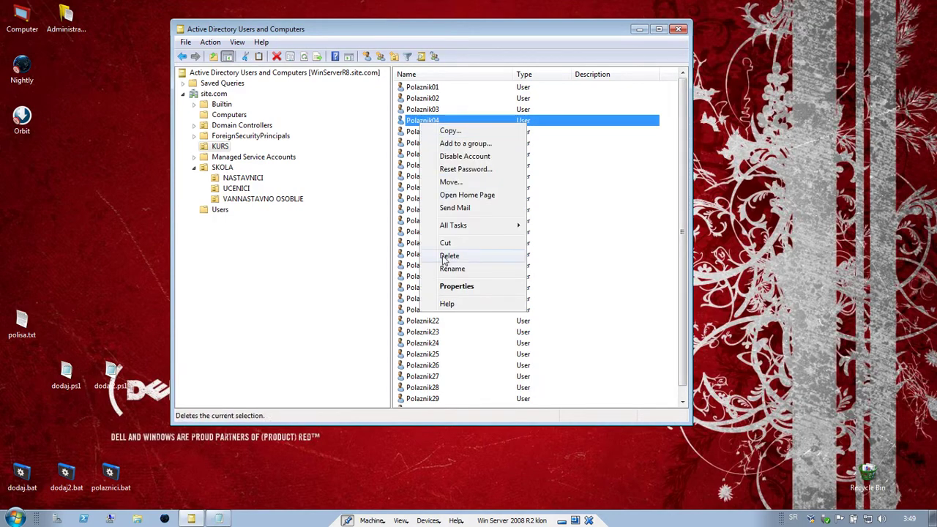
pyautogui.click(446, 286)
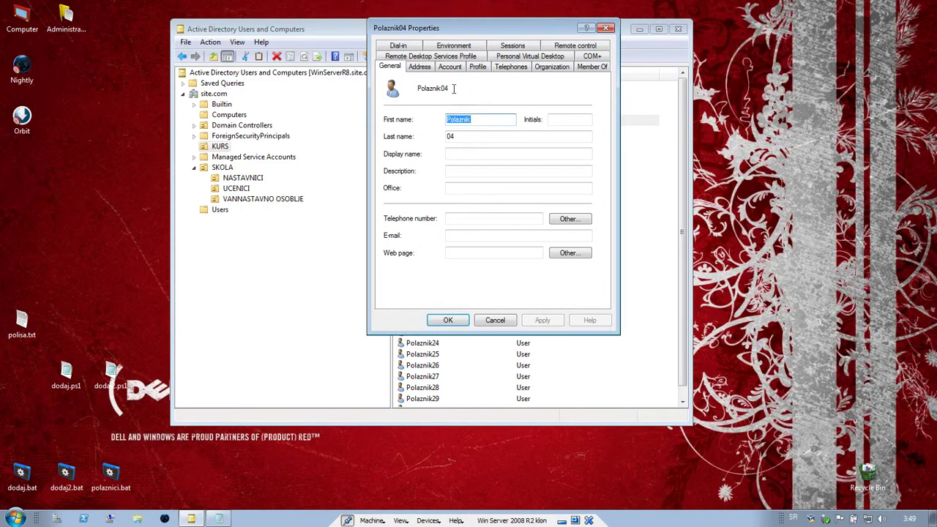
pyautogui.click(426, 68)
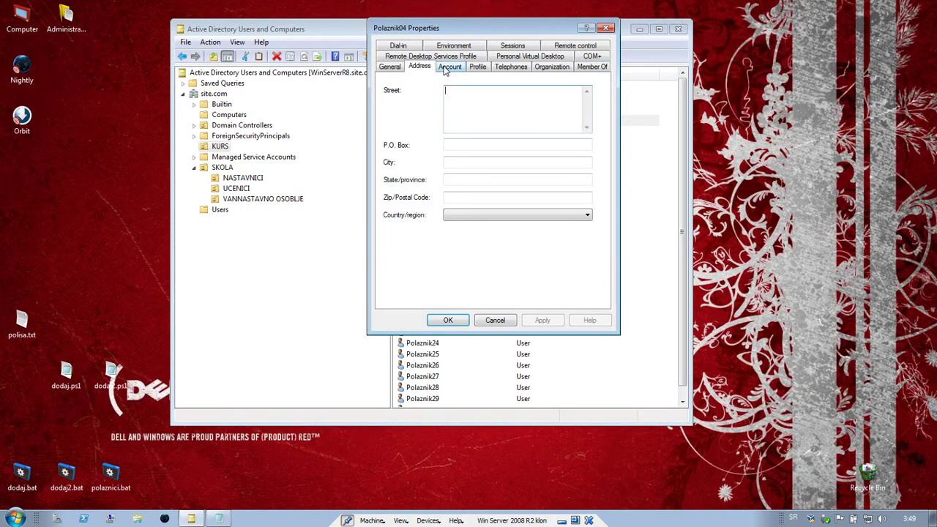
pyautogui.click(444, 68)
pyautogui.click(525, 122)
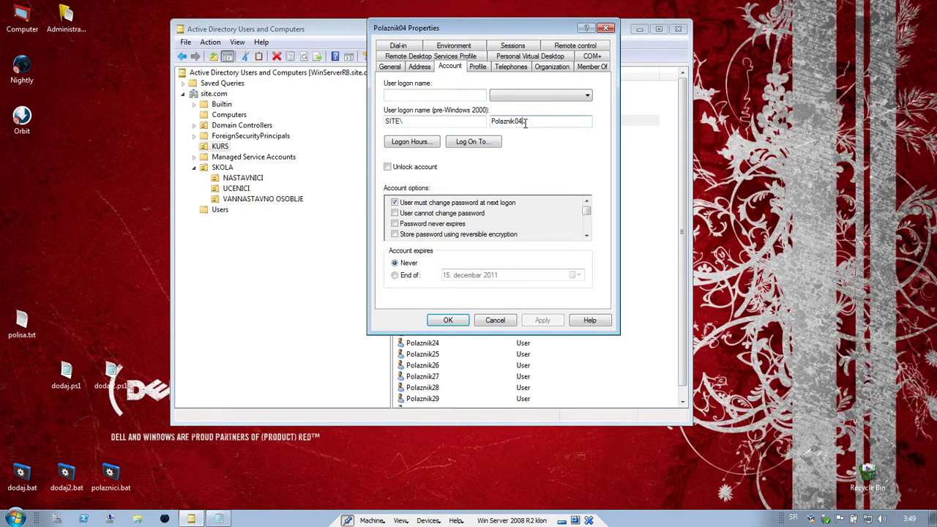
pyautogui.click(449, 320)
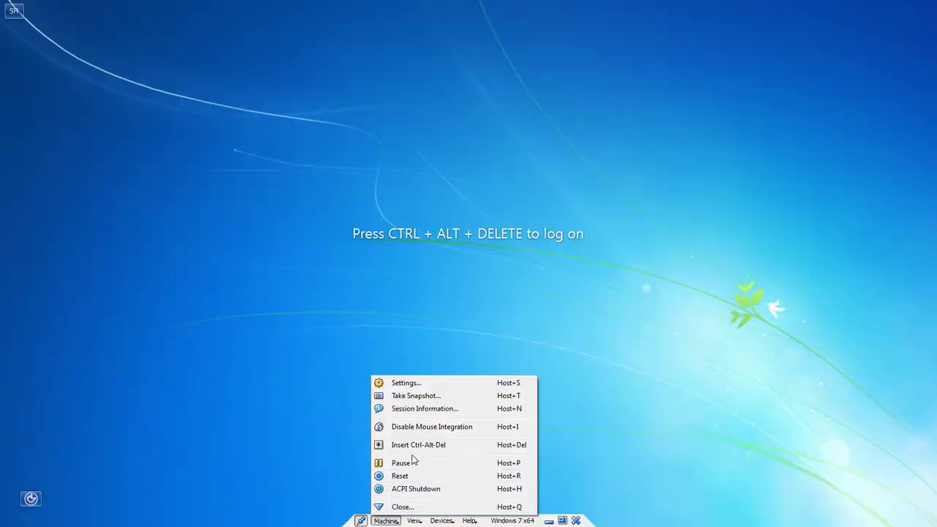
# - Log on to the Windows 7 VM as another user with Polaznik01's initial password
pyautogui.click(413, 445)
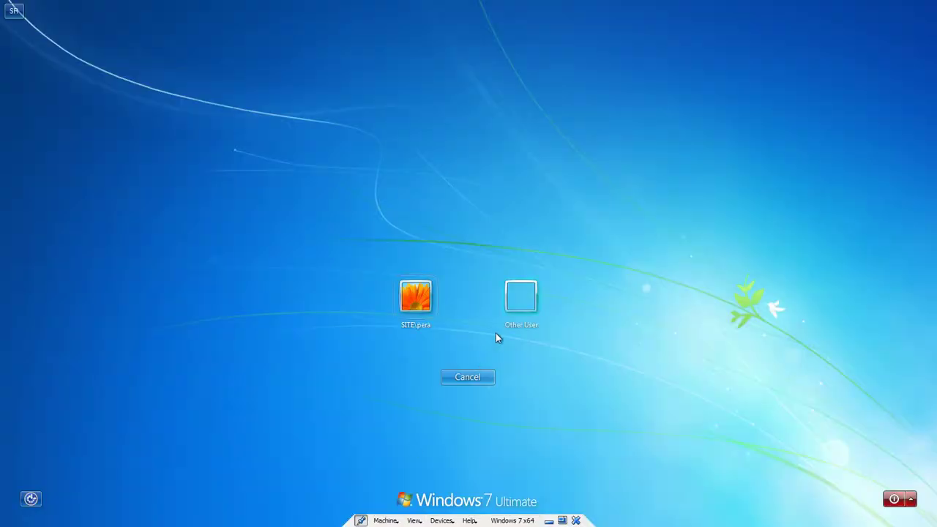
pyautogui.click(521, 304)
pyautogui.write('Pinned')
pyautogui.press('Tab')
pyautogui.write('abc')
pyautogui.press('Return')
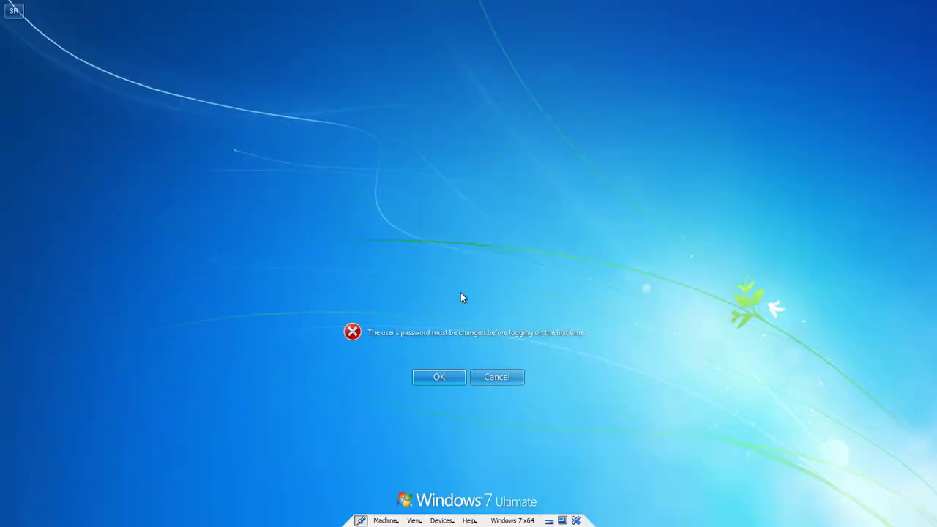
# - Acknowledge the must-change-password message and enter and confirm a new password
pyautogui.press('Return')
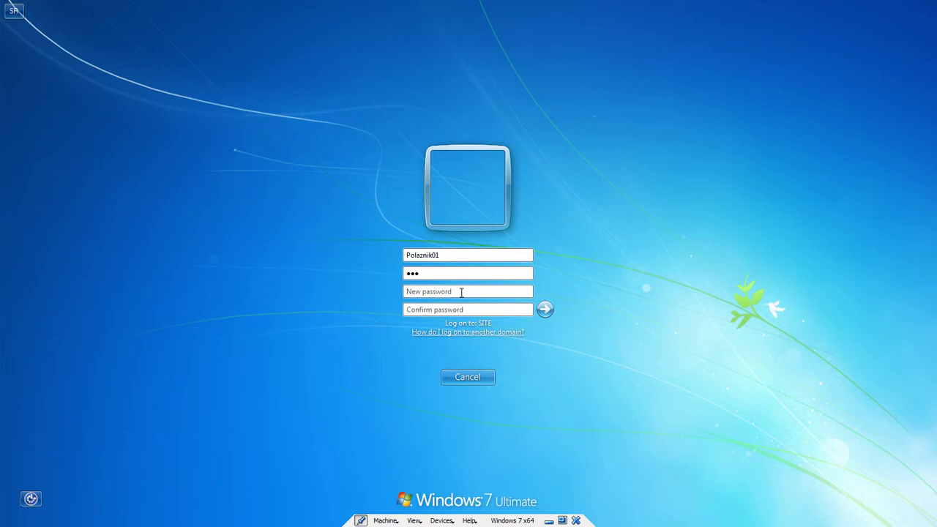
pyautogui.write('a')
pyautogui.press('Tab')
pyautogui.write('abcd')
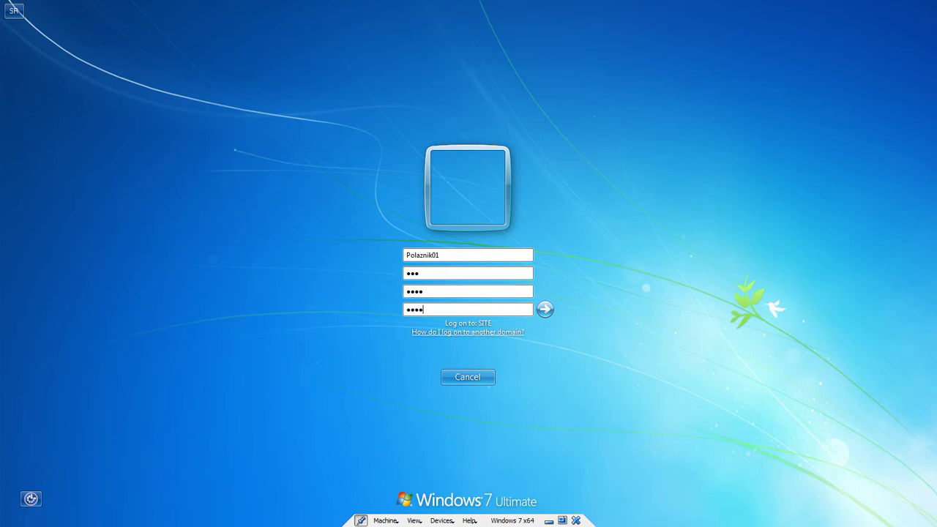
pyautogui.press('Return')
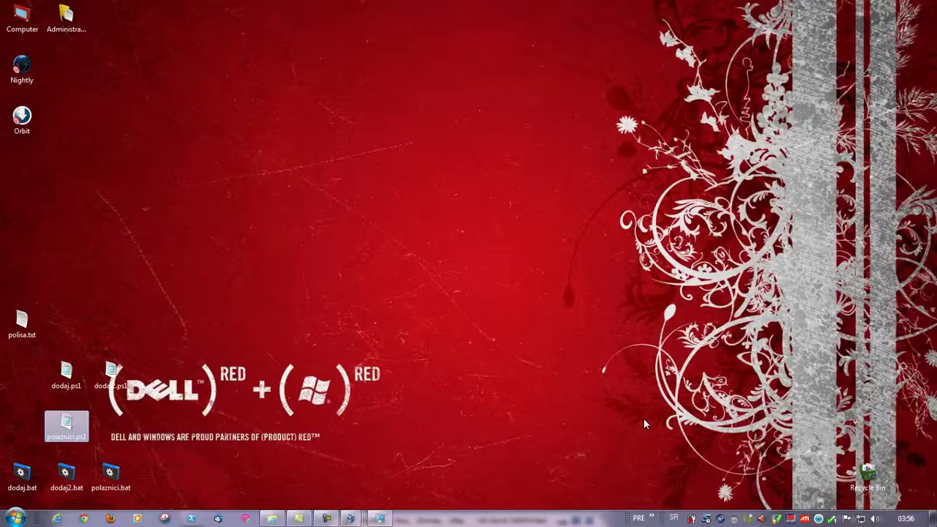